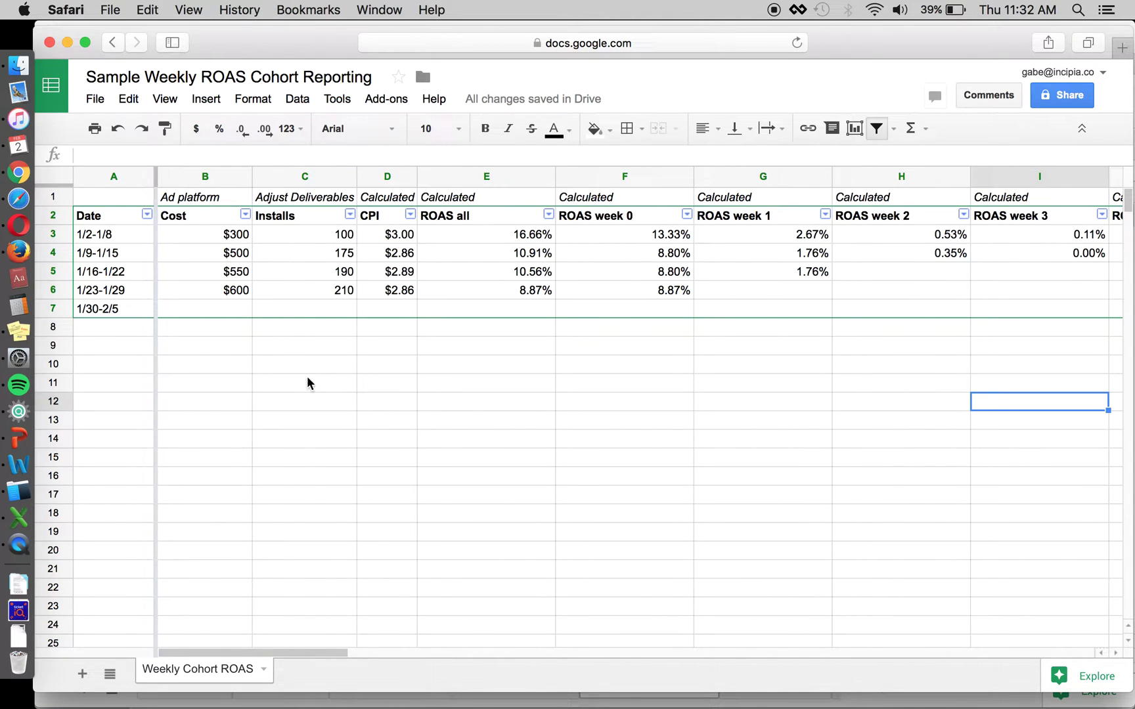
Step: Look over the empty cells below the table and the first week's $300 cost
left_click(307, 383)
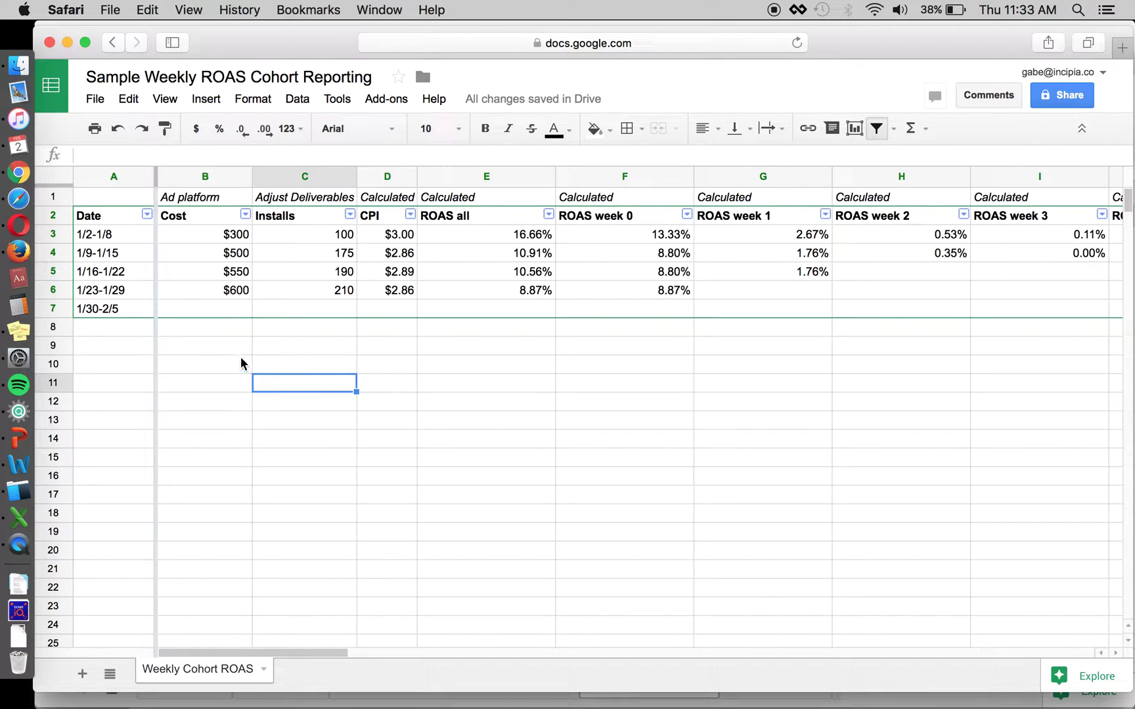
left_click(195, 342)
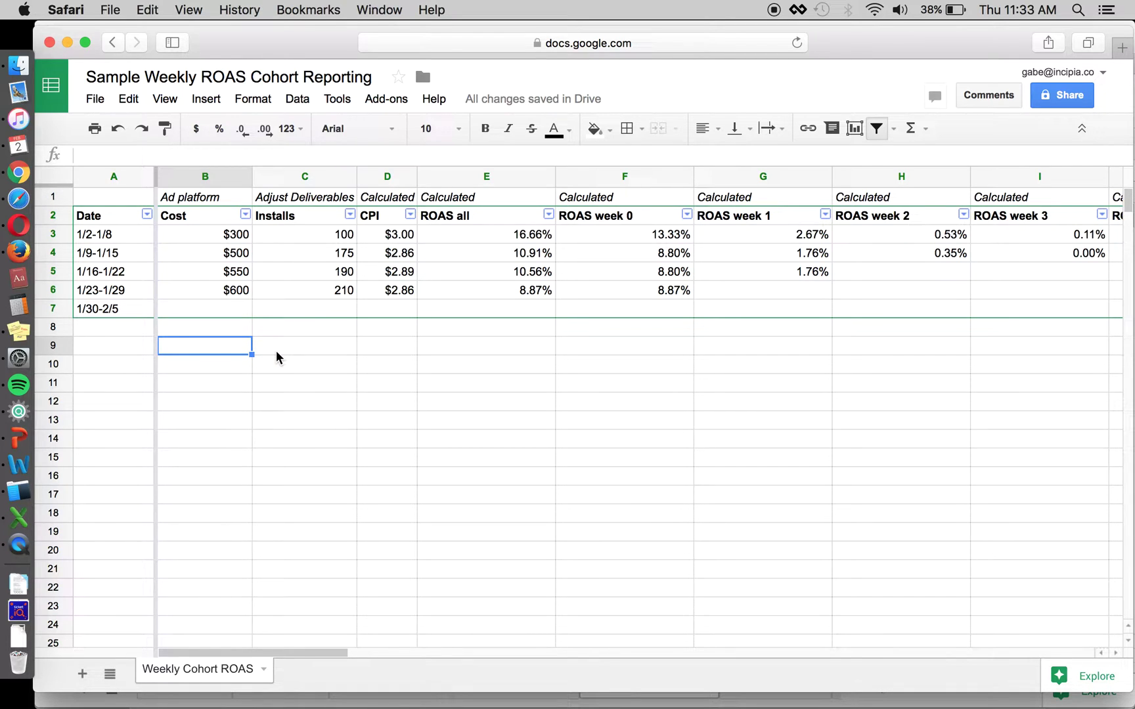
left_click(303, 343)
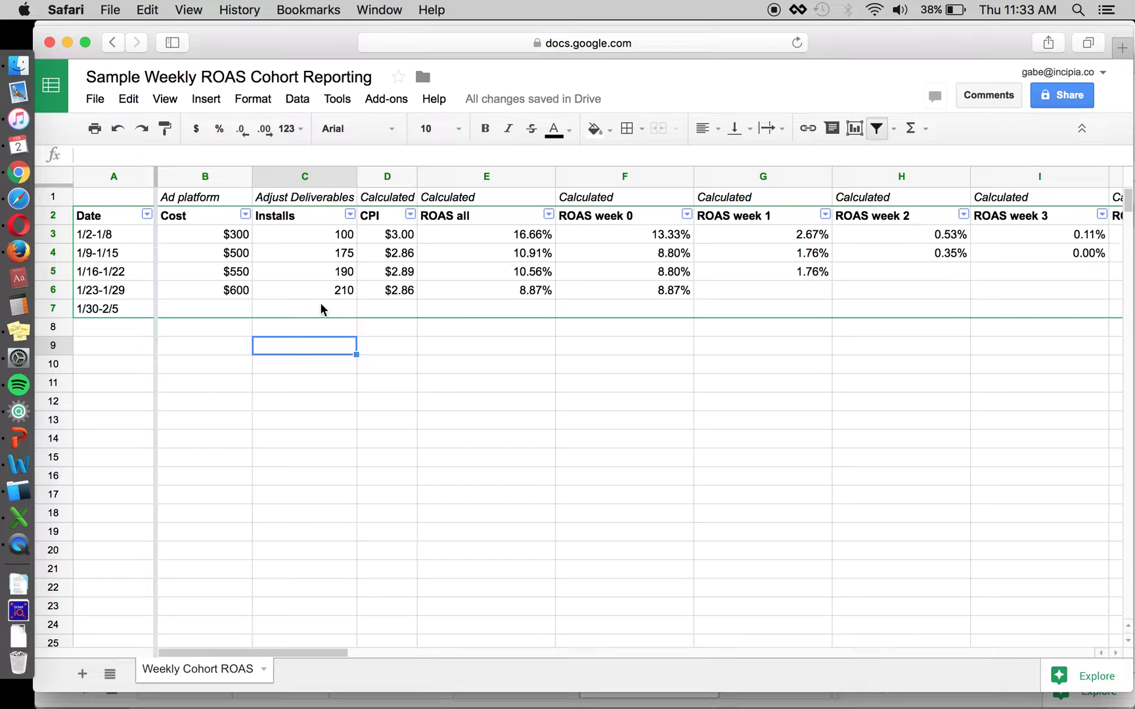
left_click(231, 239)
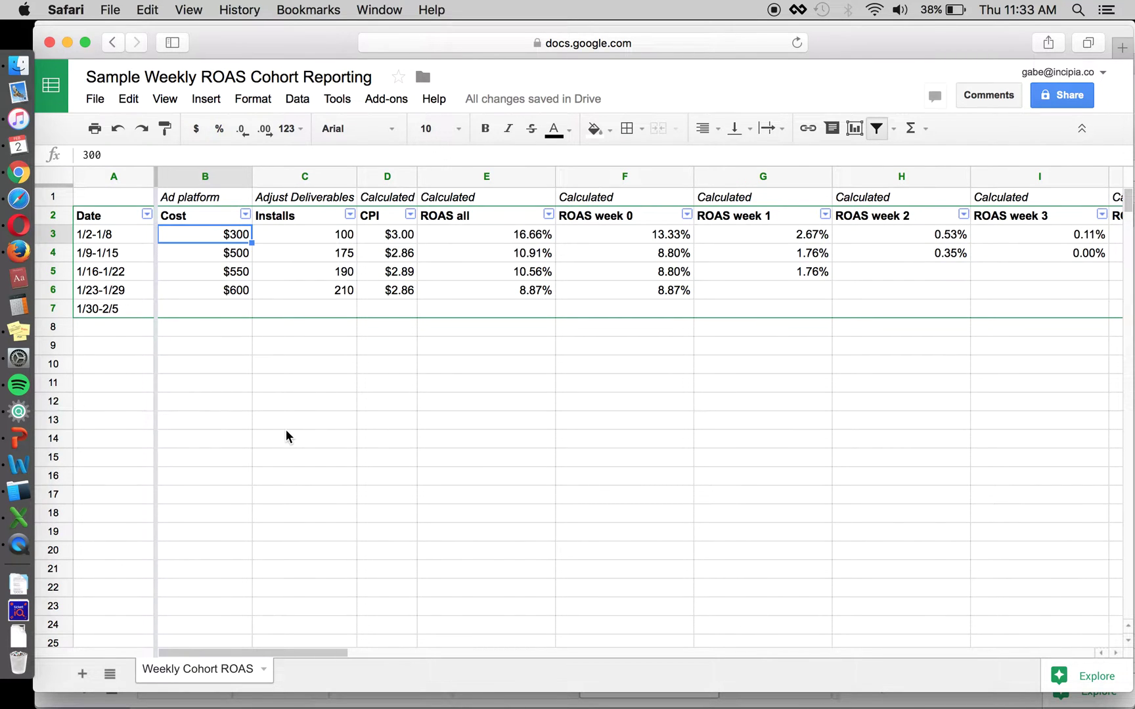
Step: Review the ROAS and weekly revenue headers and the week 0–4 revenue formulas
left_click(484, 216)
key("Right")
key("Right")
key("Right")
key("Right")
key("Right")
key("Right")
key("Right")
key("Right")
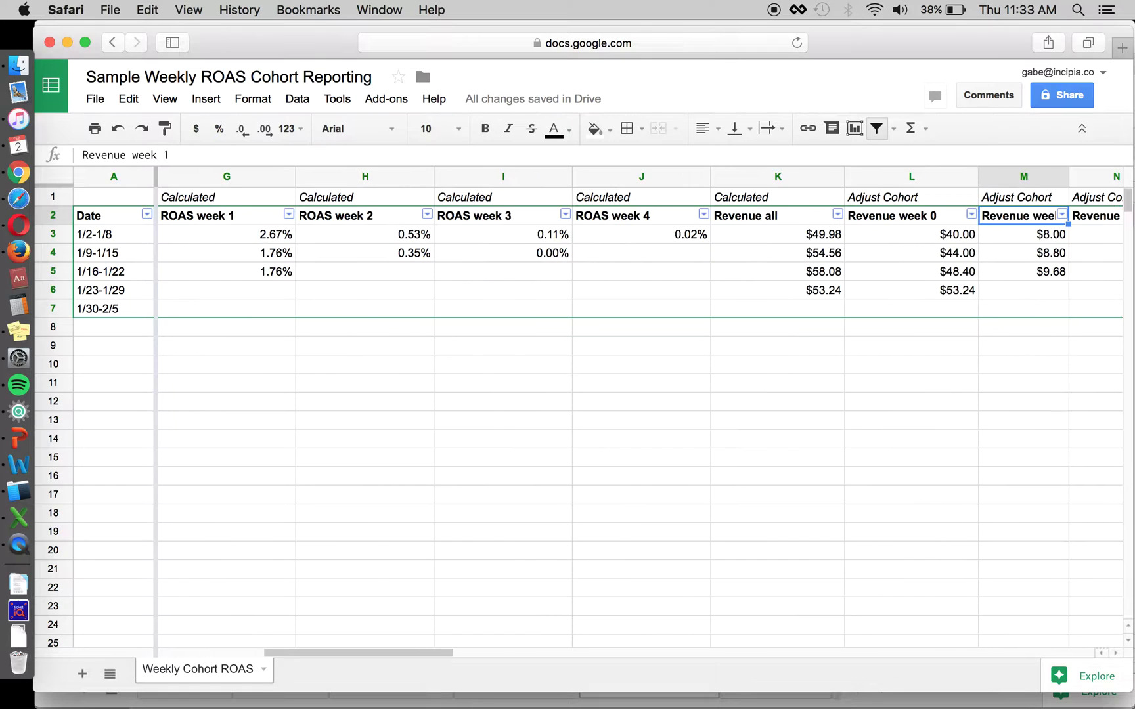
scroll(778, 233, "right", 2)
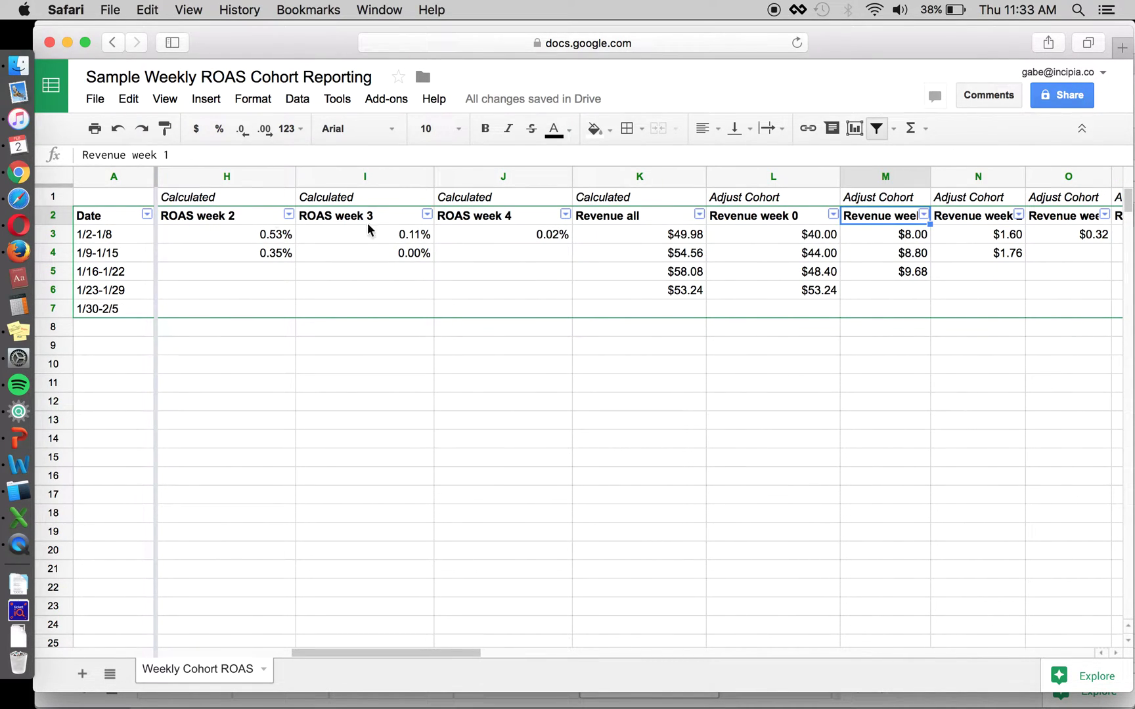
left_click(762, 221)
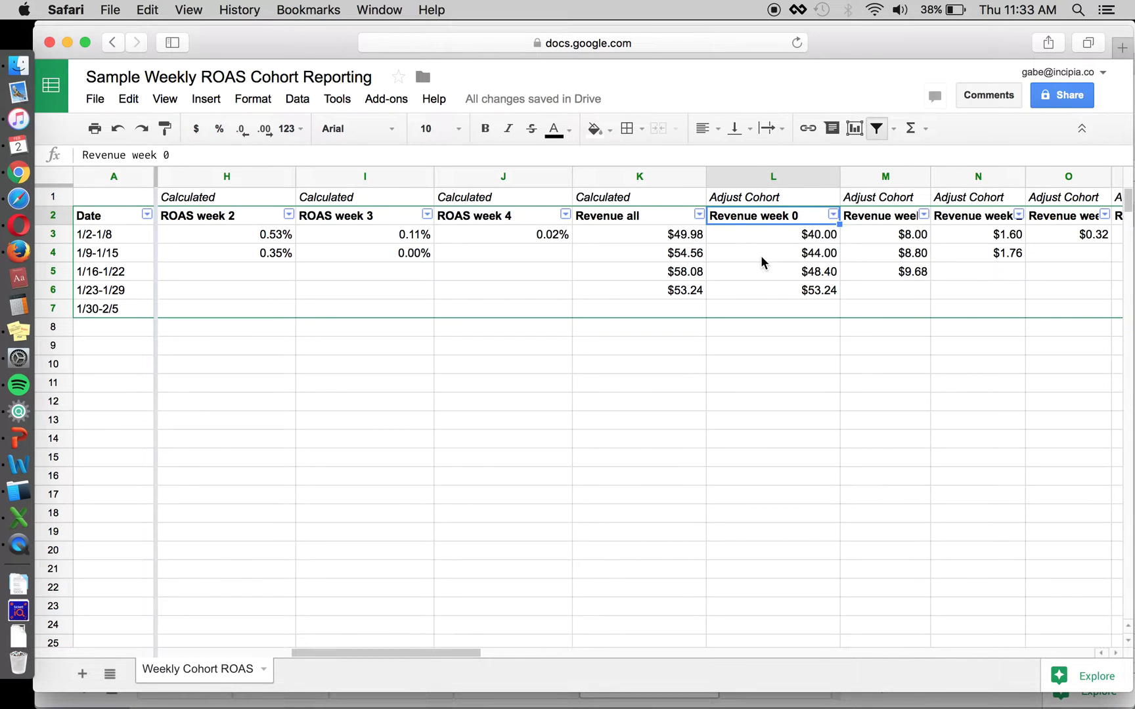
key("Right")
key("Right")
key("Right")
key("Right")
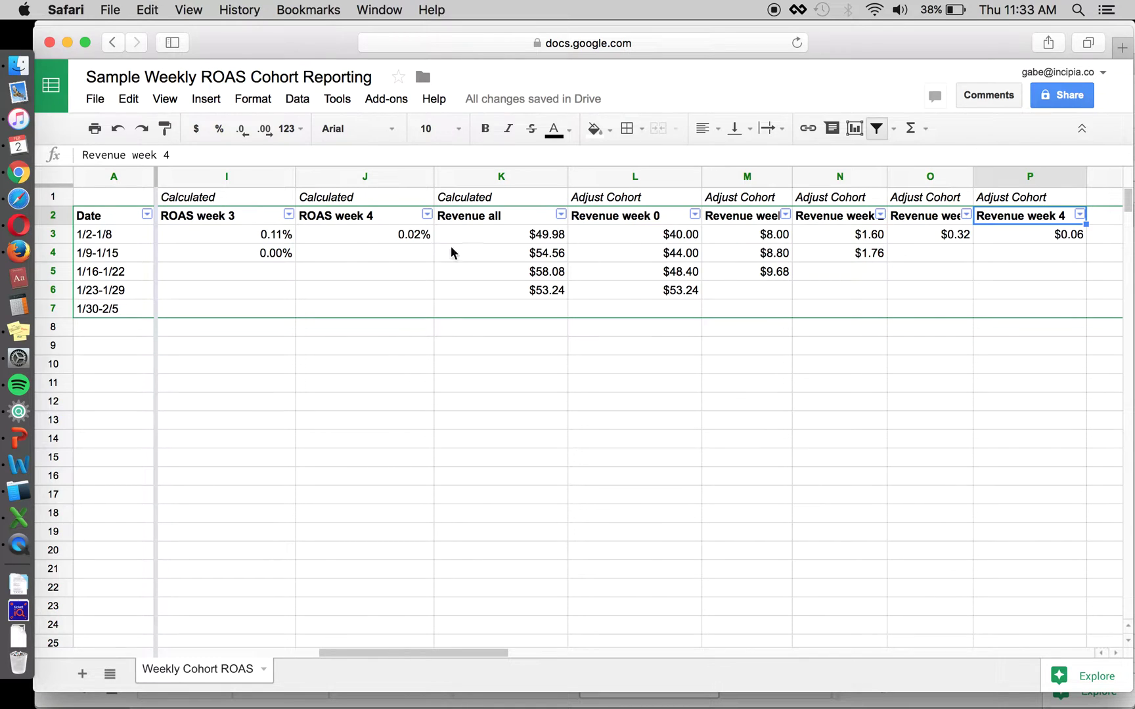
left_click(628, 230)
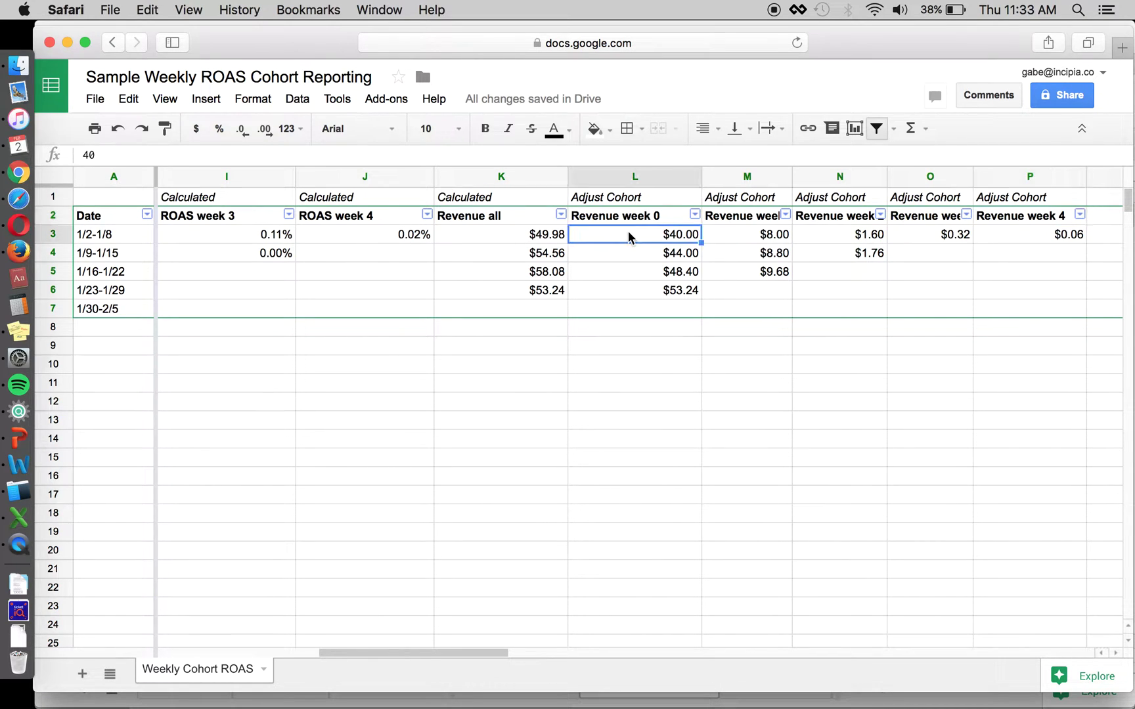
left_click(737, 233)
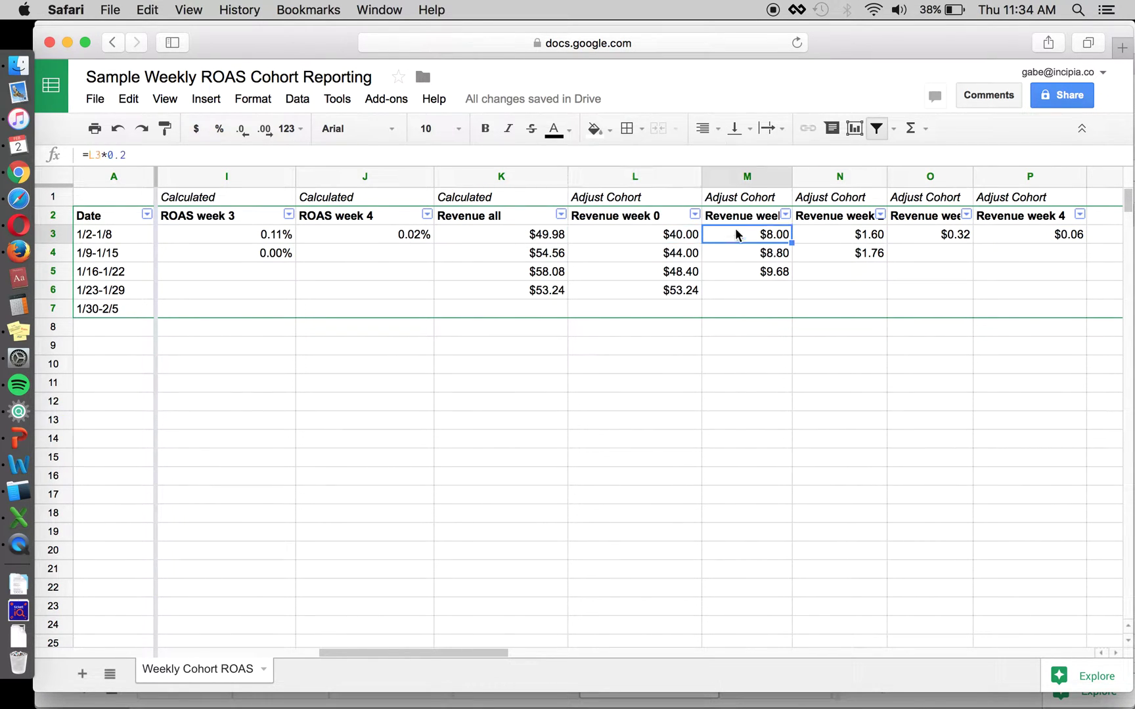
left_click(828, 234)
left_click(926, 235)
left_click(1023, 236)
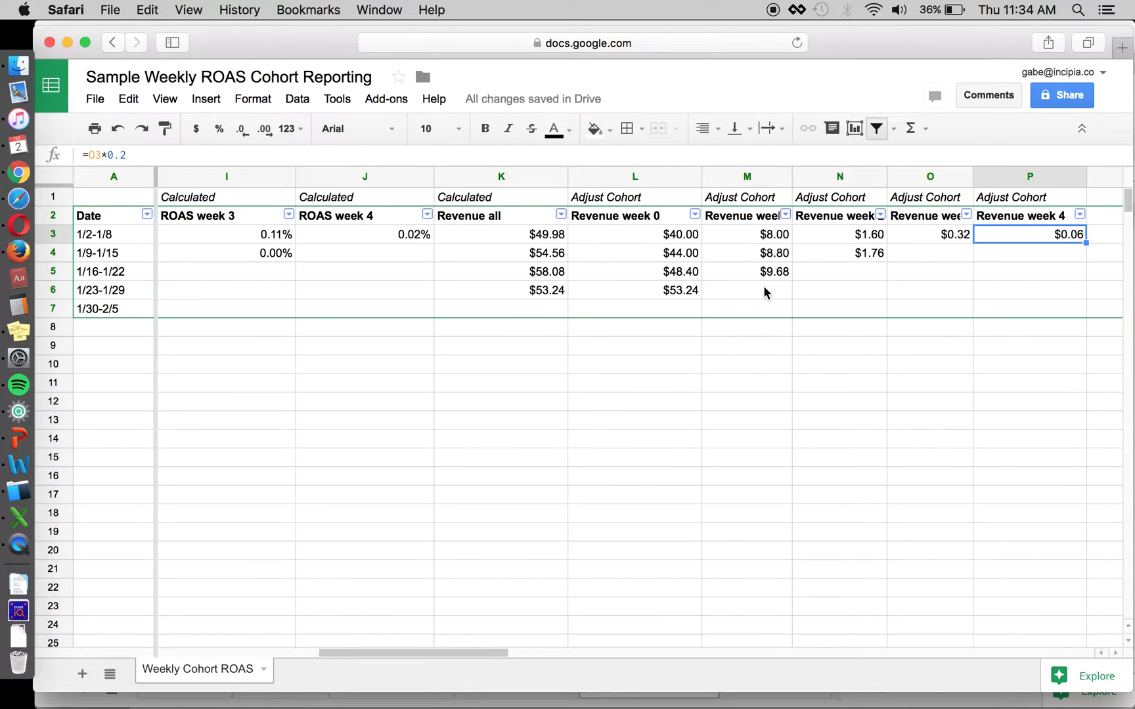
scroll(763, 292, "left", 10)
Step: Switch to Finder and open the 'adjust 1' screenshot in Preview
left_click(238, 350)
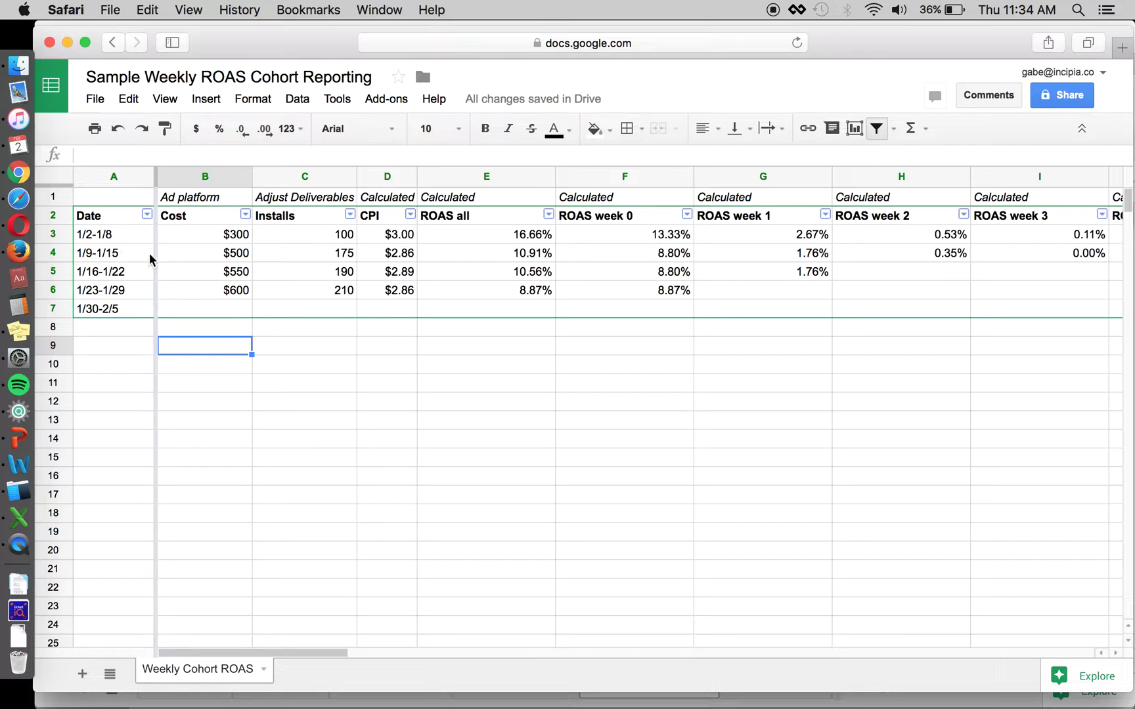
left_click(199, 367)
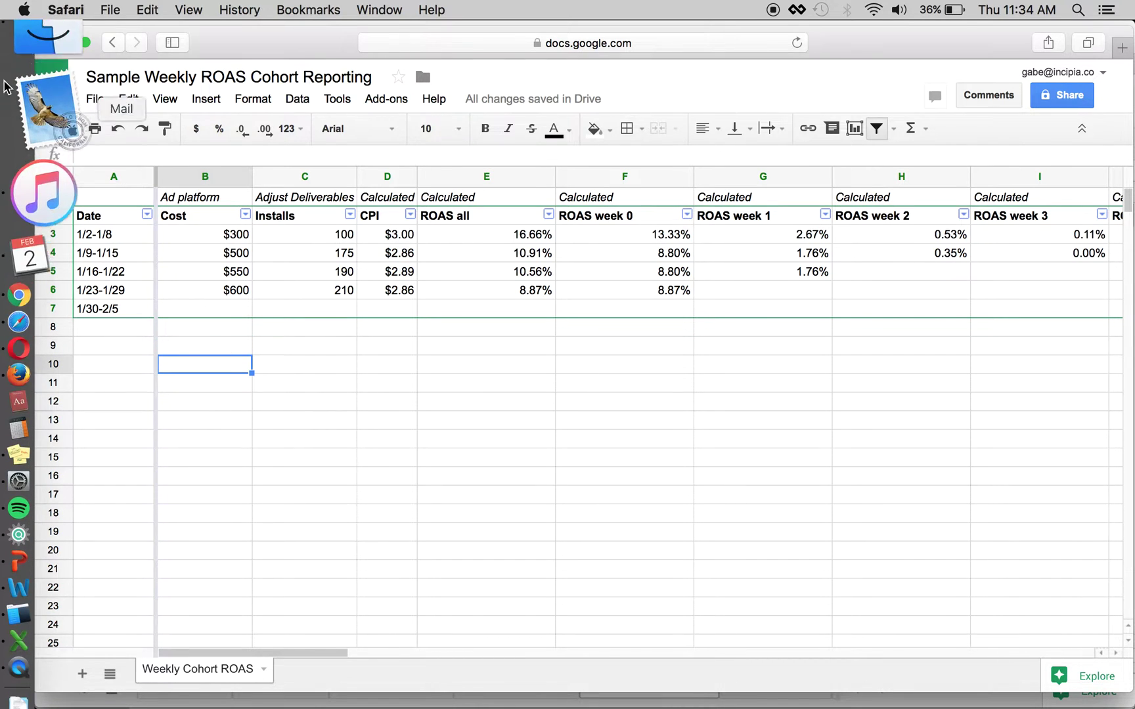
key("super+Tab")
double_click(506, 347)
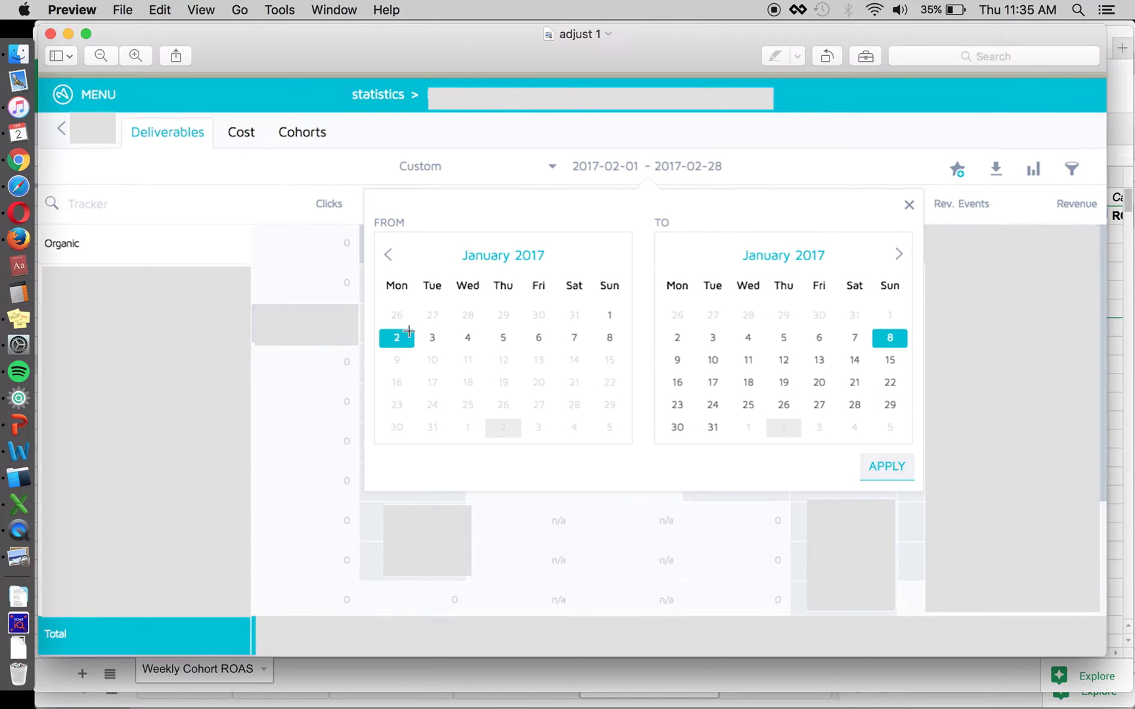
Step: Leave the 'adjust 1' preview and select cell B9 in the cohort sheet
key("super+Tab")
key("super+Tab")
key("super+Tab")
key("super+Tab")
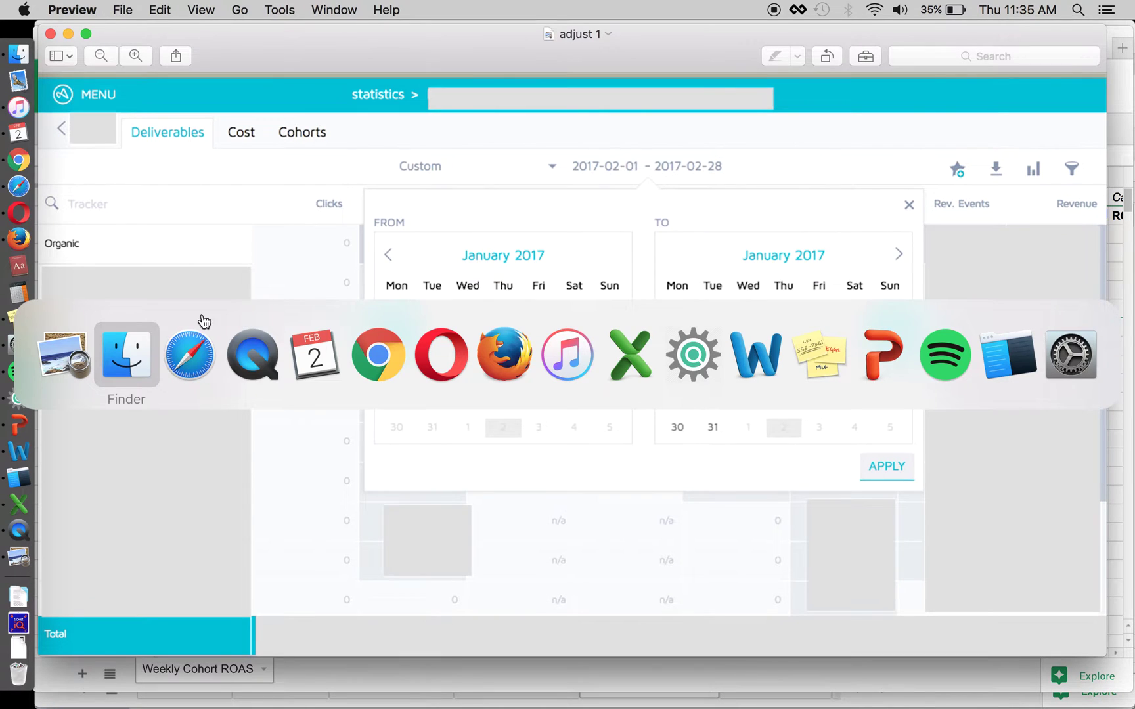
left_click(189, 348)
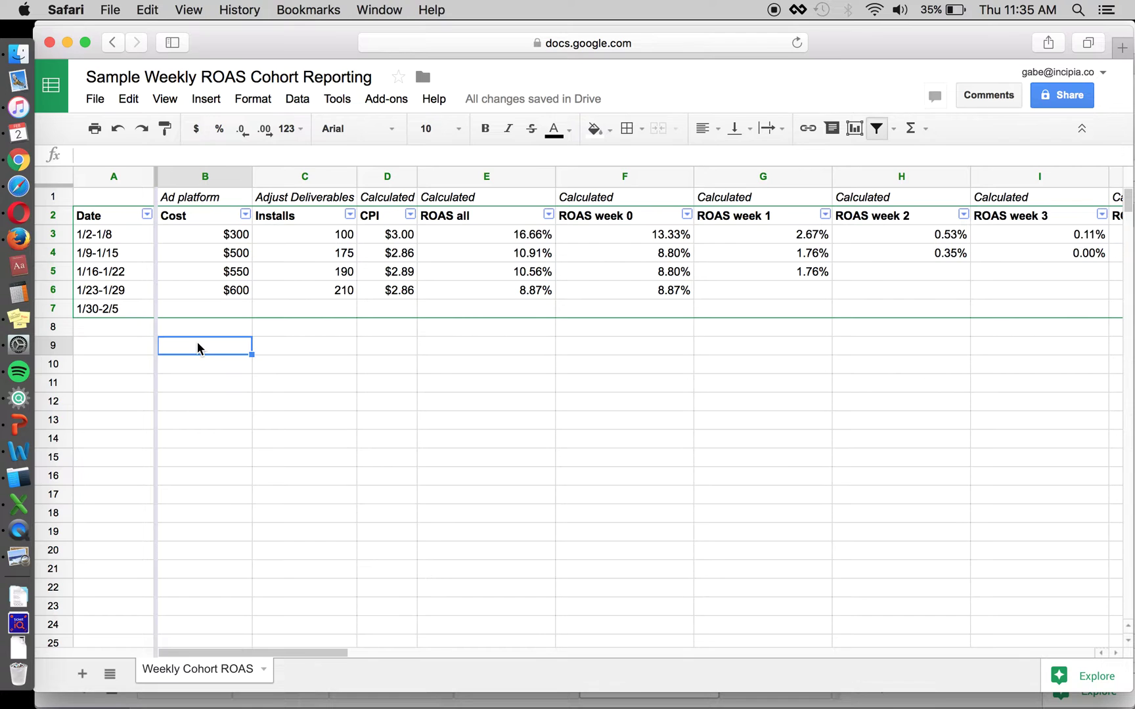
left_click(205, 325)
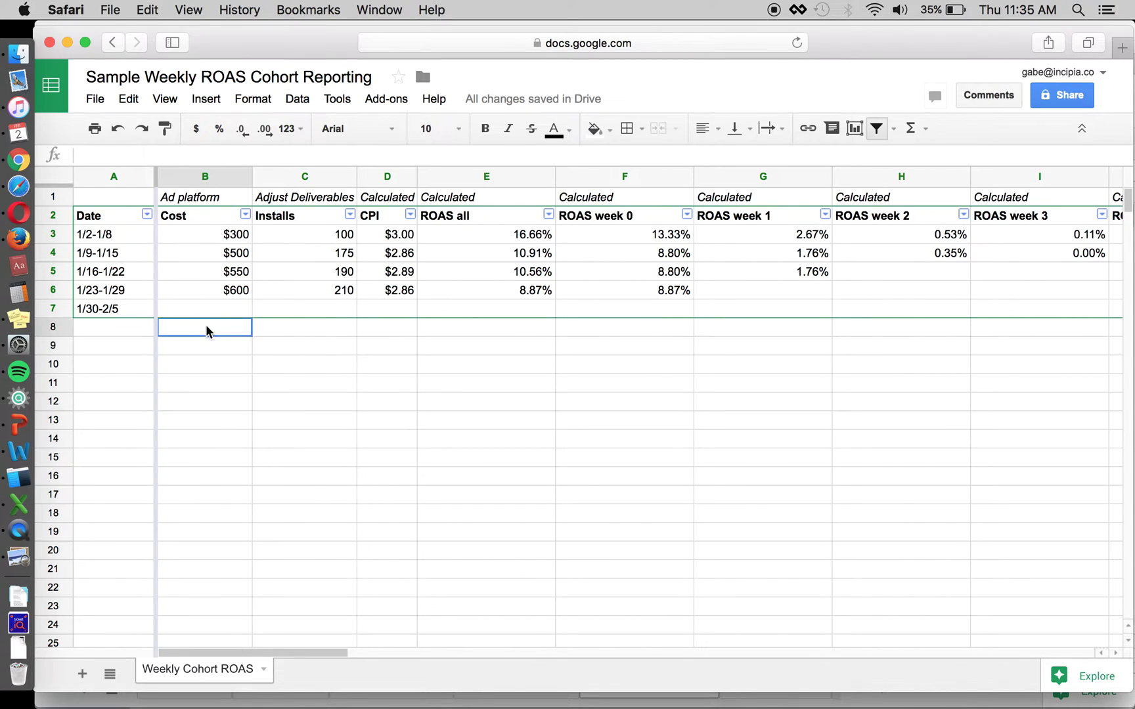
left_click(176, 217)
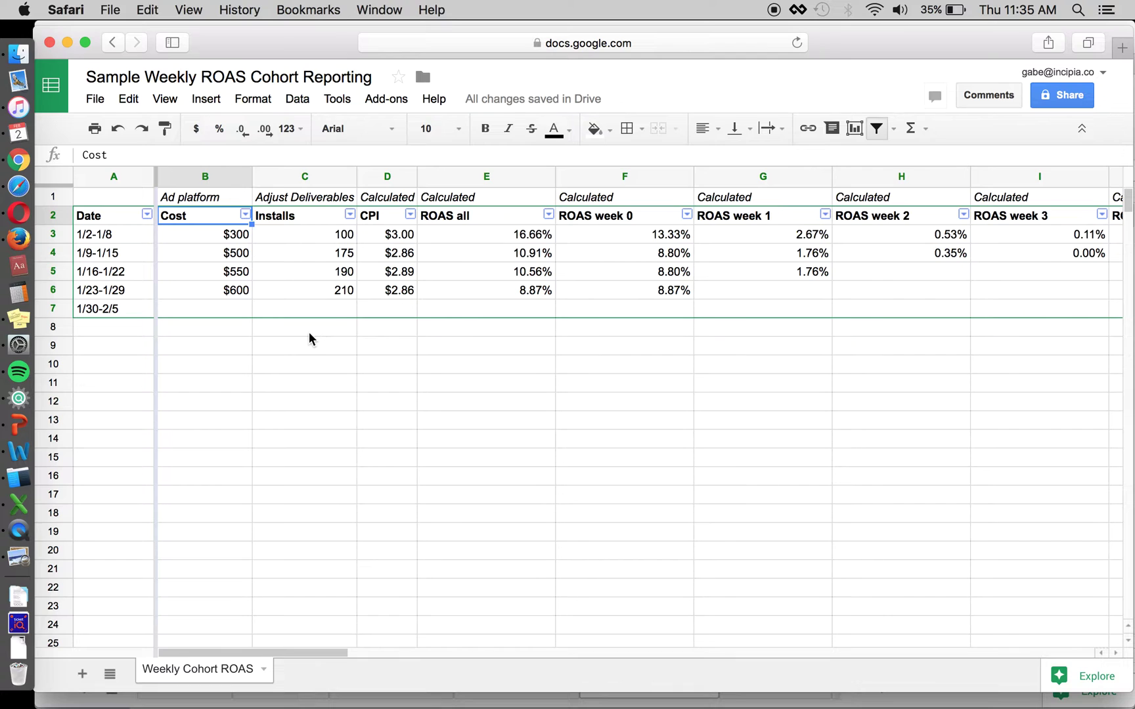
key("Down")
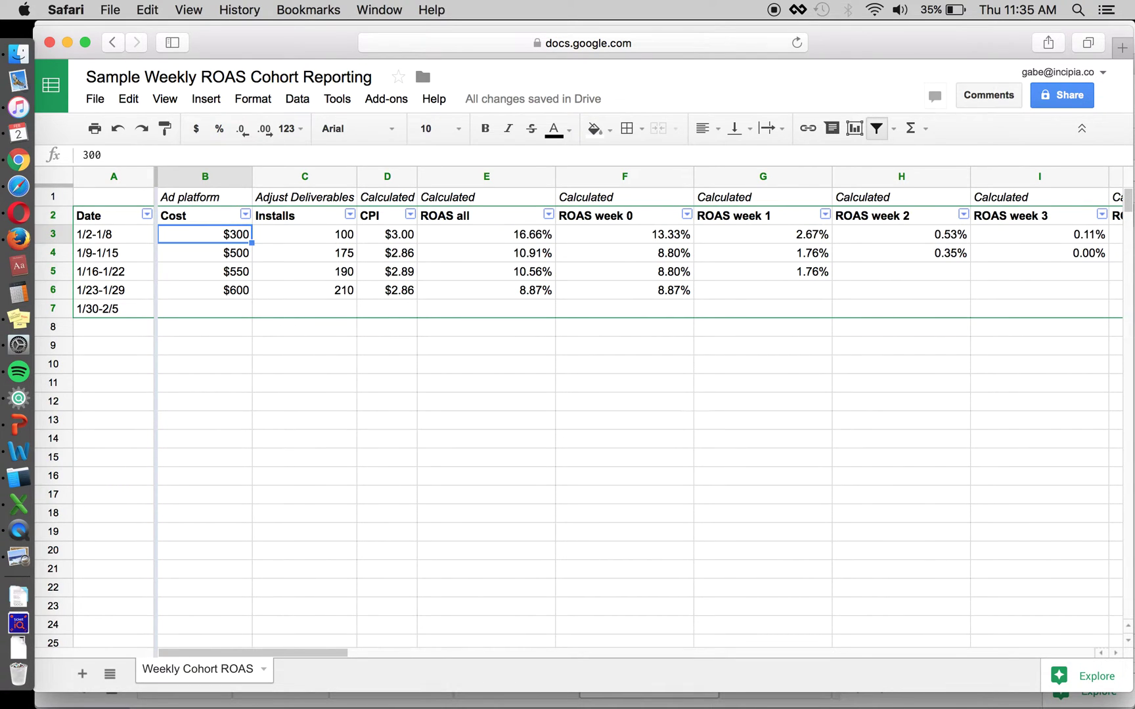
key("Up")
key("Up")
key("Down")
key("Down")
left_click(299, 240)
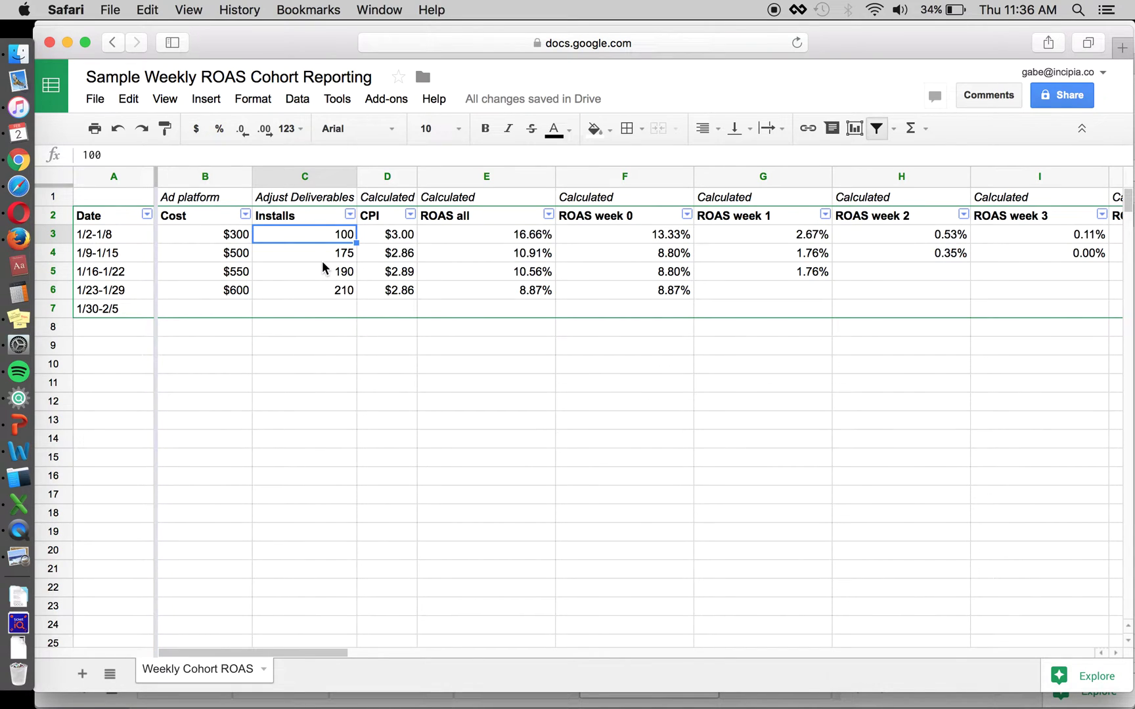
key("super+Tab")
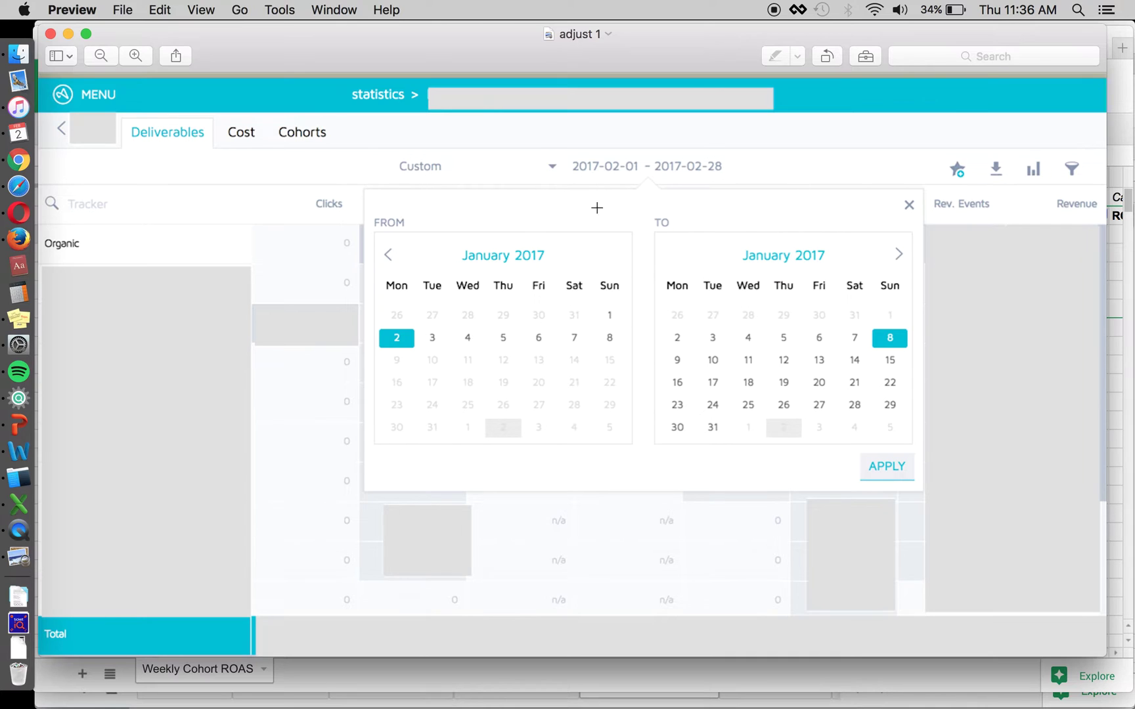
key("super+Tab")
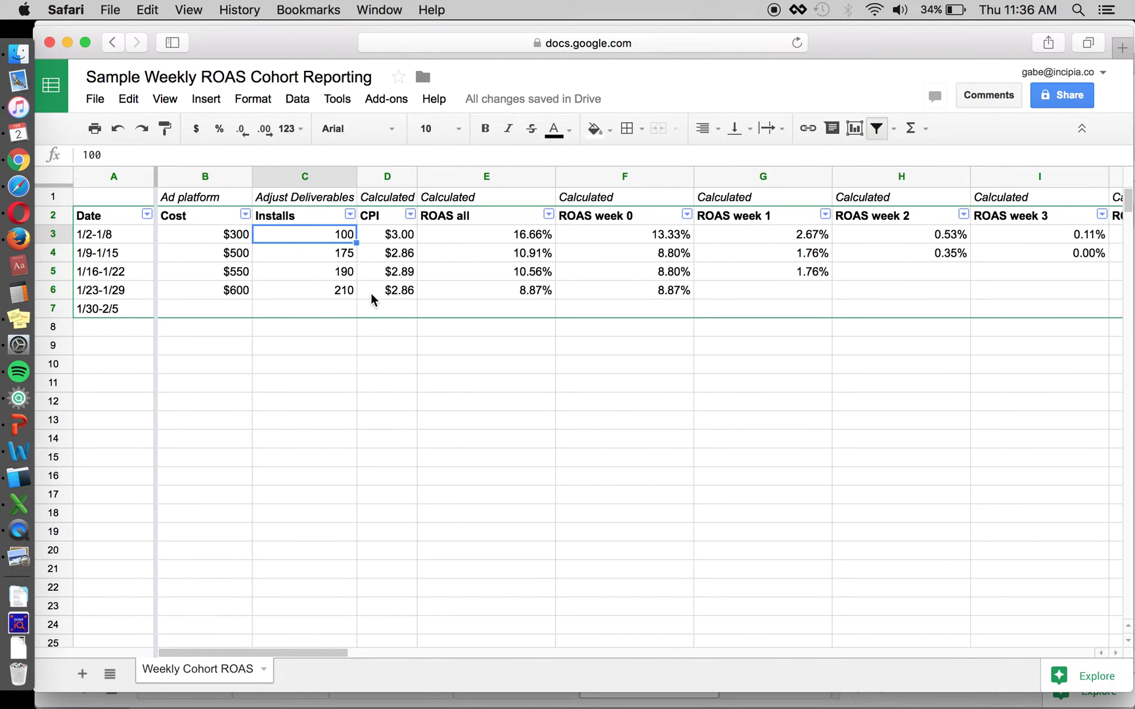
key("Down")
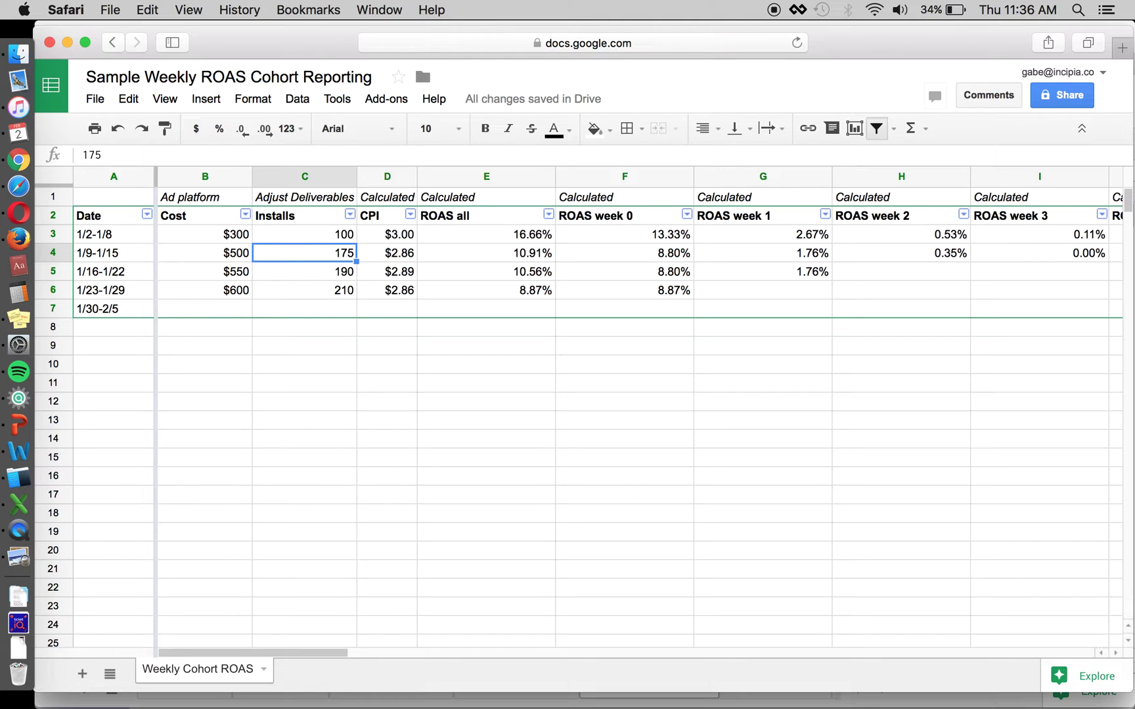
key("Up")
key("Right")
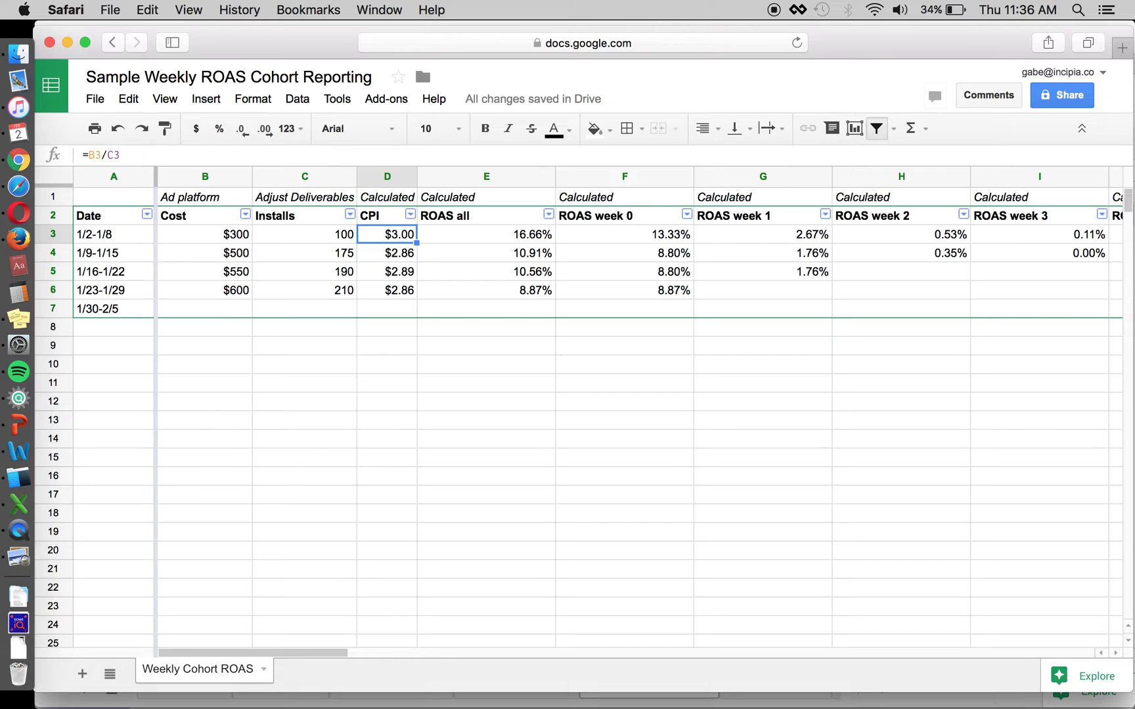
Step: Inspect the first week's ROAS all, Revenue all sum and Revenue week 0 cells
left_click(486, 232)
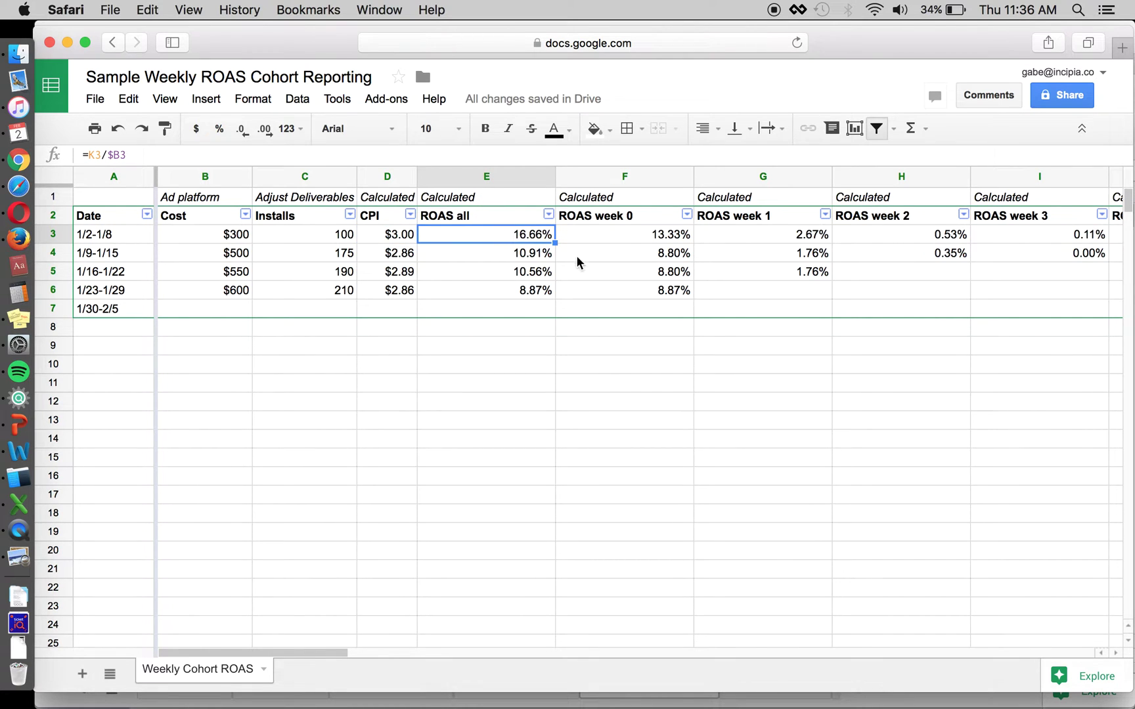
scroll(576, 258, "right", 5)
left_click(884, 237)
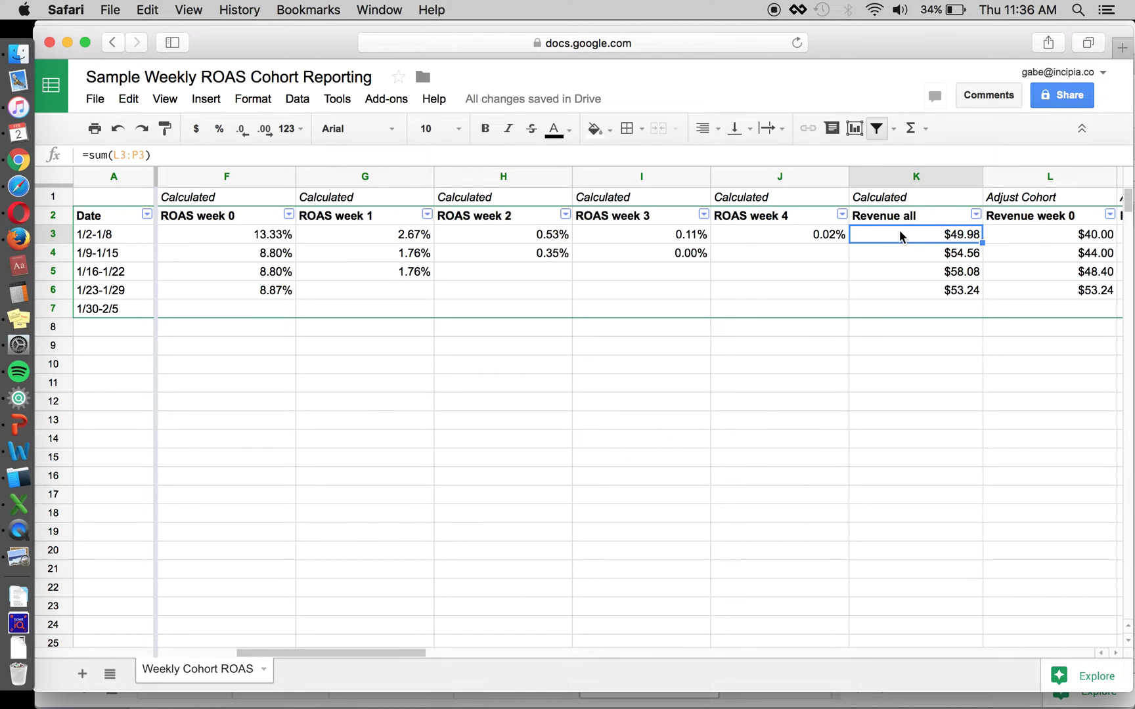
scroll(955, 203, "right", 1)
left_click(887, 244)
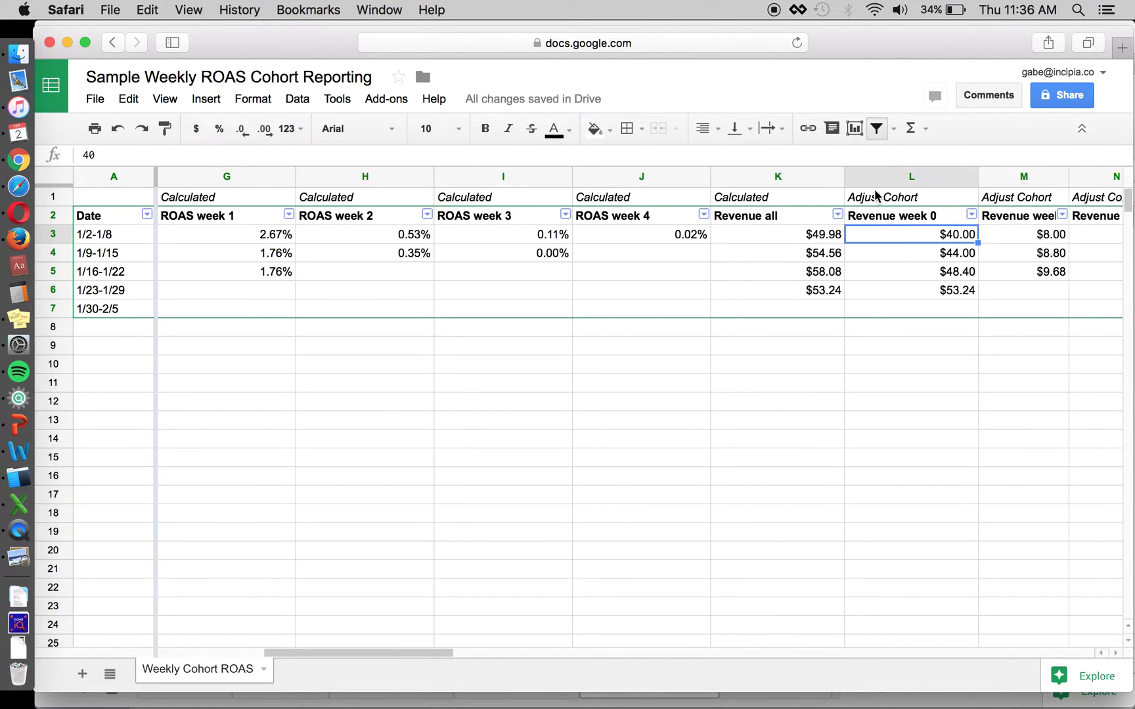
scroll(673, 329, "left", 5)
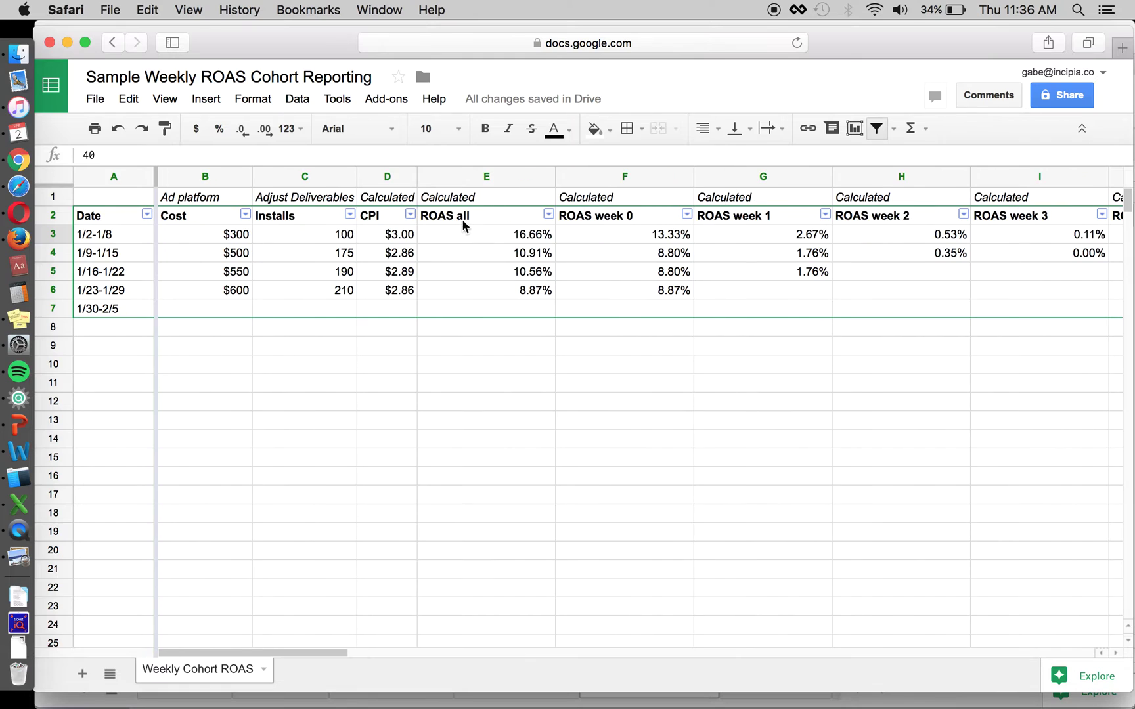
Step: Confirm ROAS all in E3 is =K3/$B3 by comparing it with cost B3 and CPI D3
left_click(488, 216)
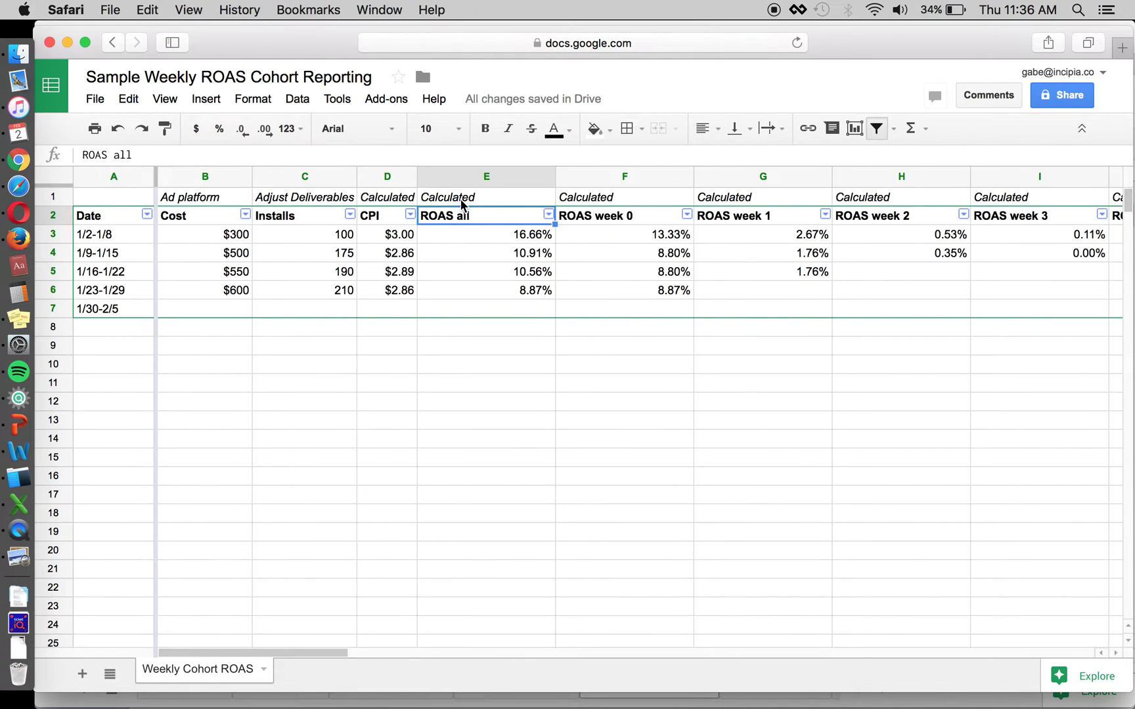
left_click(463, 204)
left_click(464, 239)
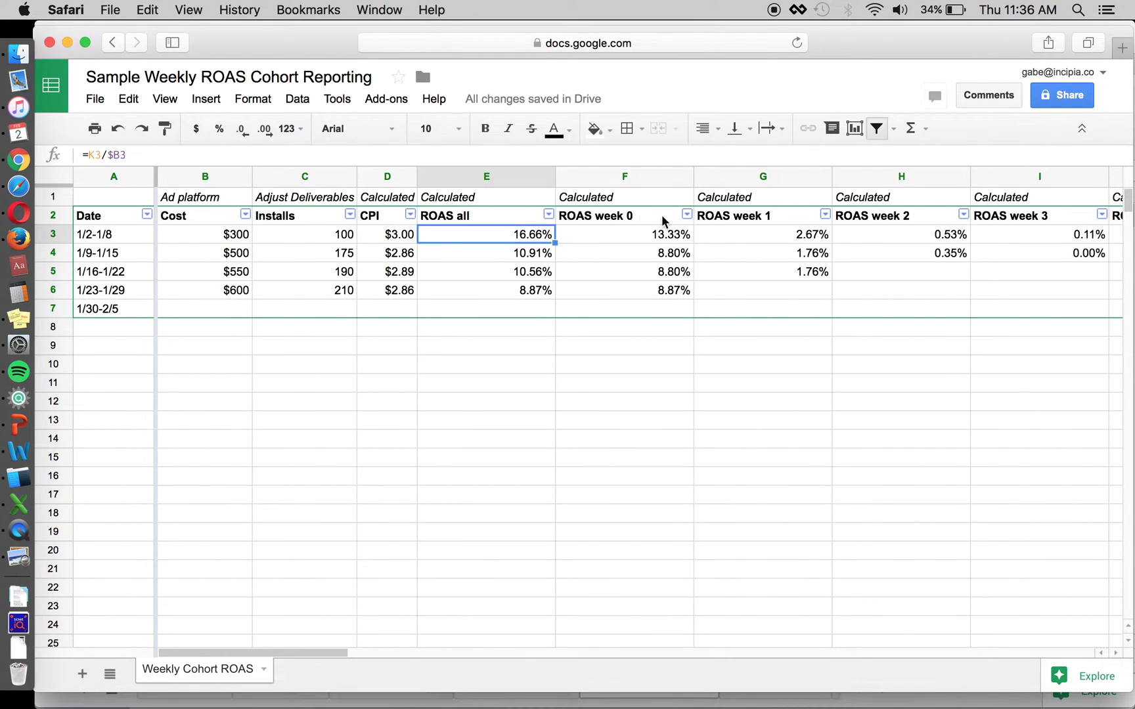
left_click(188, 235)
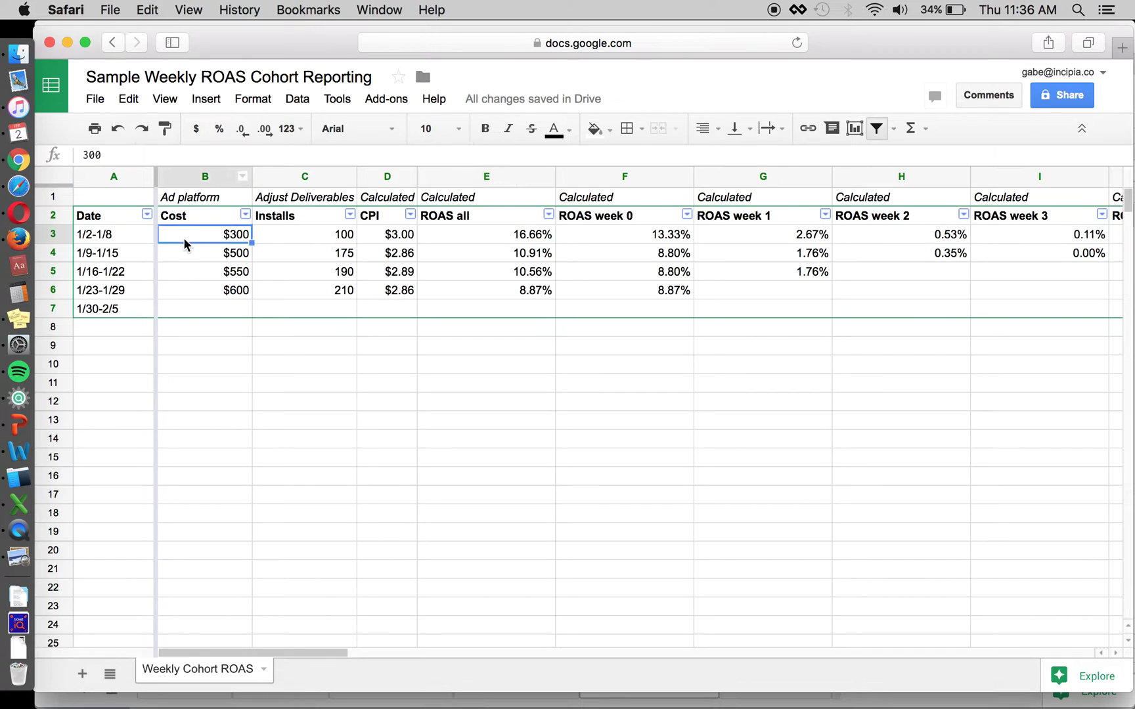
left_click(478, 235)
left_click(480, 175)
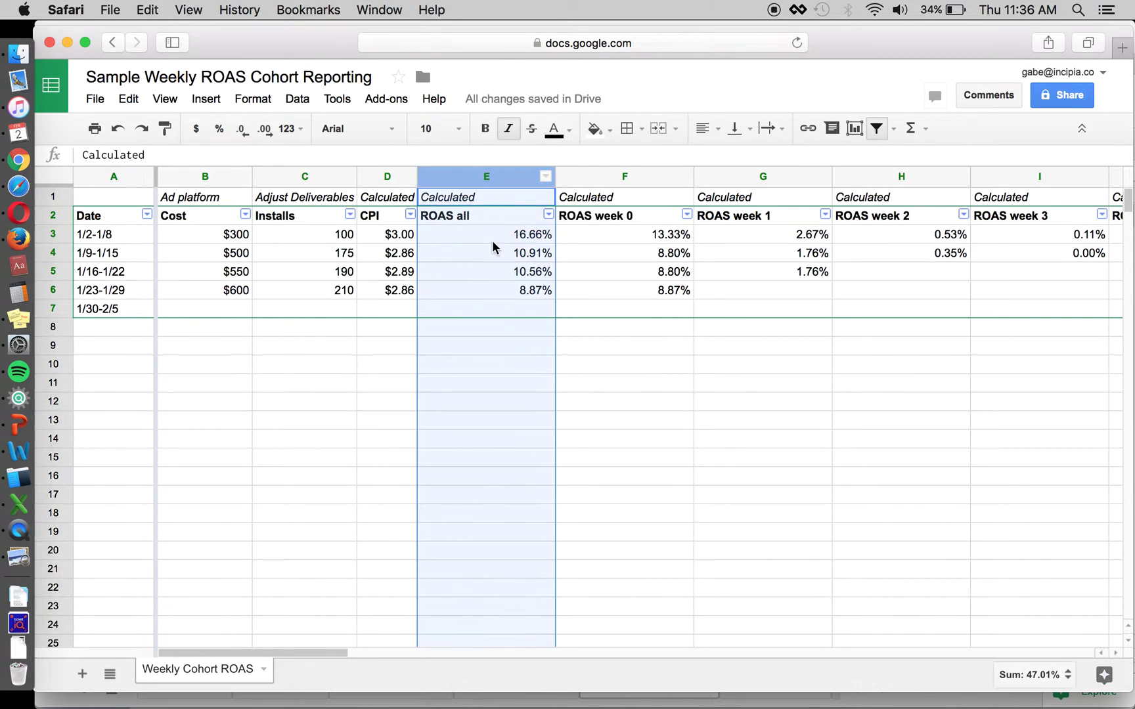
left_click(468, 234)
left_click(189, 242)
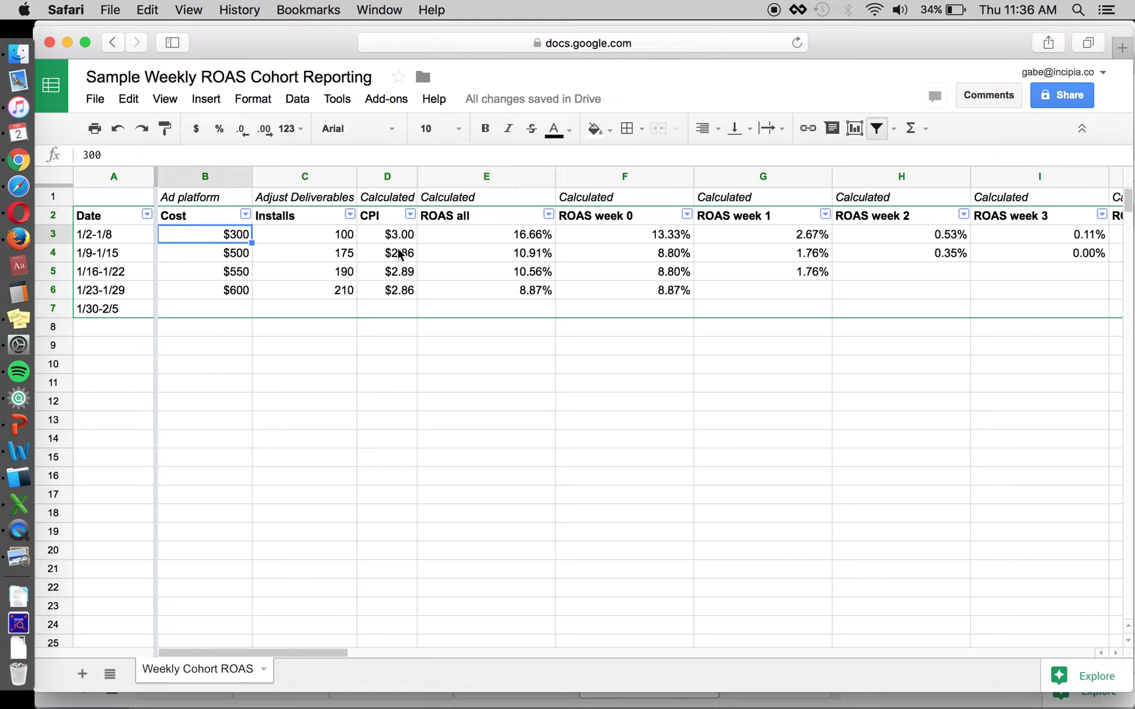
left_click(401, 244)
key("Right")
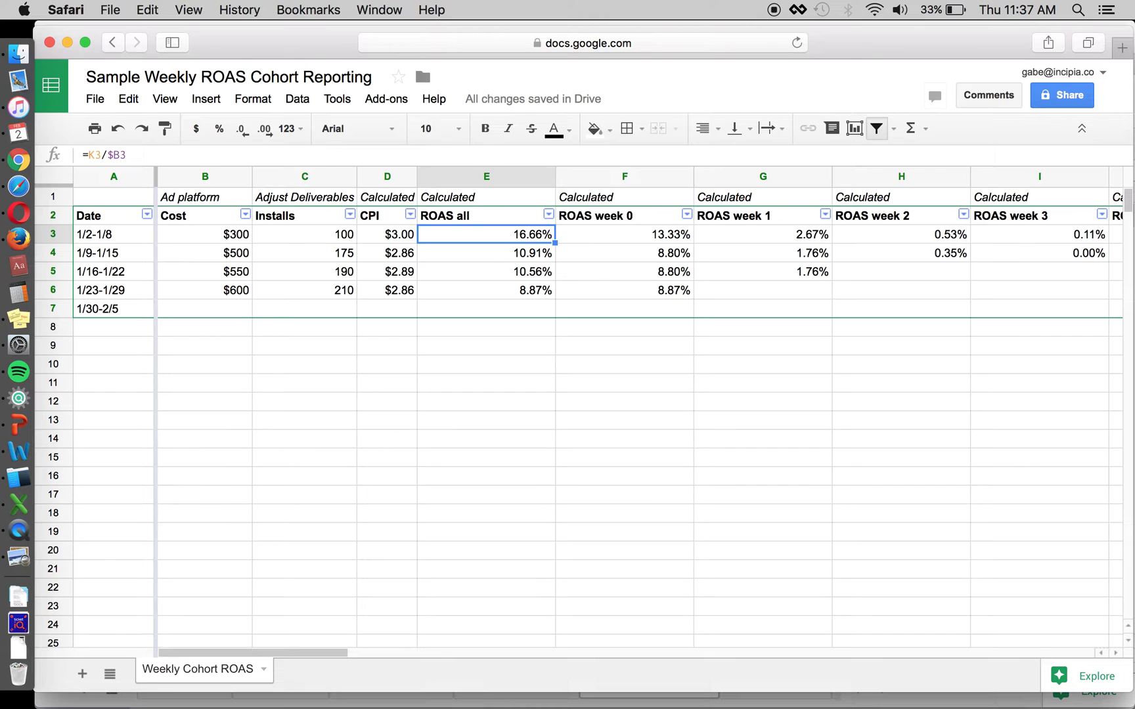
Step: Step across the ROAS week formulas to the week 0 revenue in L3, then switch to the screenshot
key("Right")
key("Right")
key("Right")
key("Right")
scroll(653, 249, "right", 5)
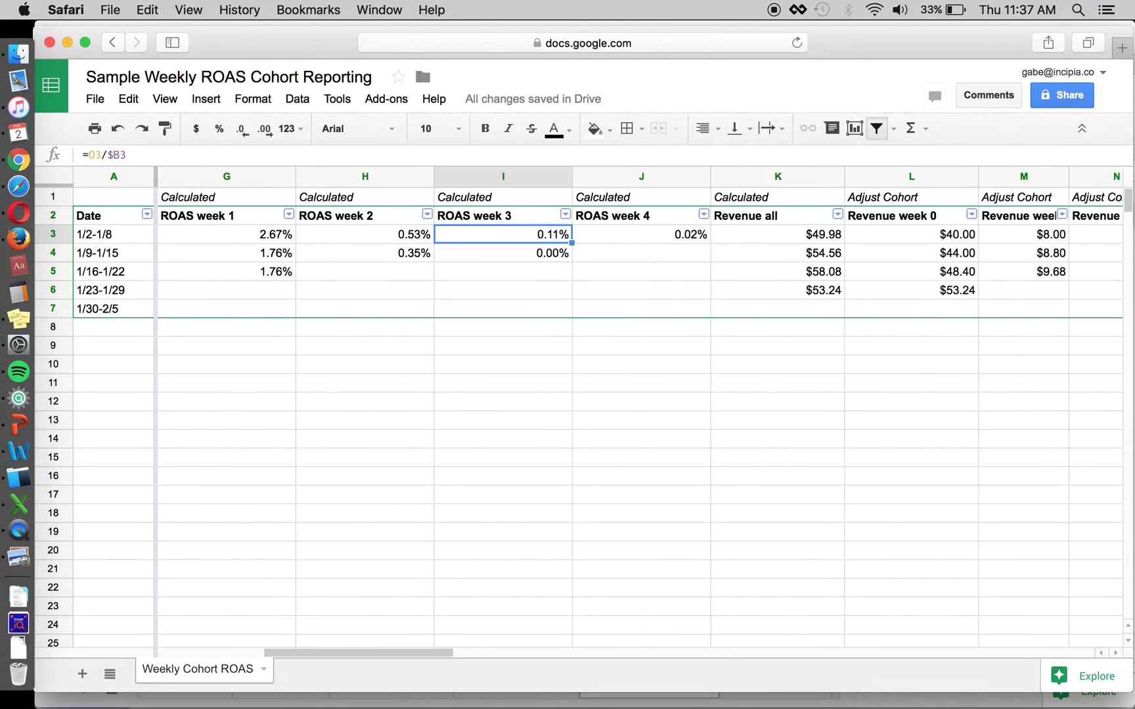
left_click(700, 238)
left_click(773, 240)
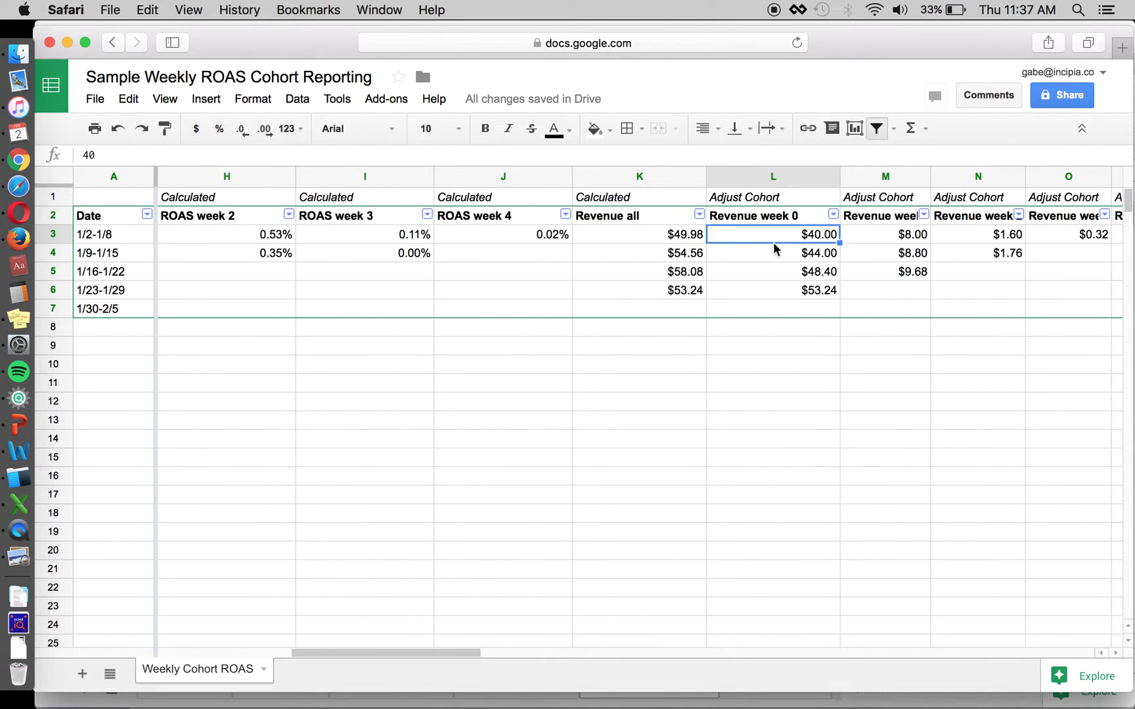
scroll(721, 258, "right", 3)
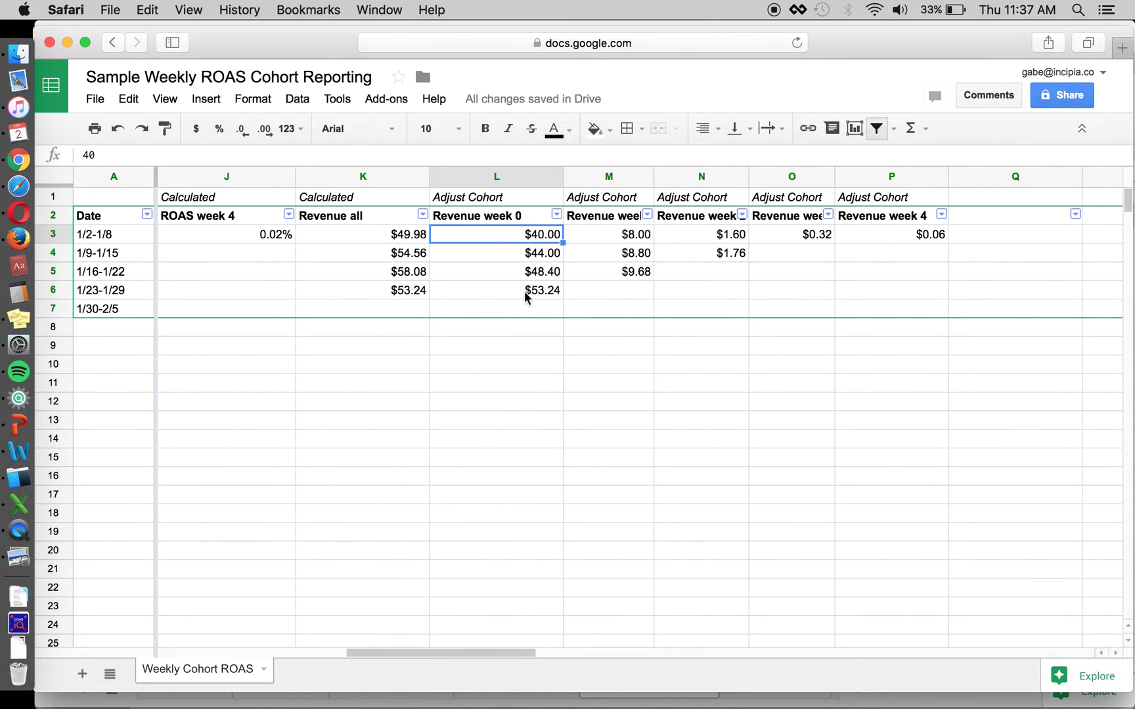
key("super+Tab")
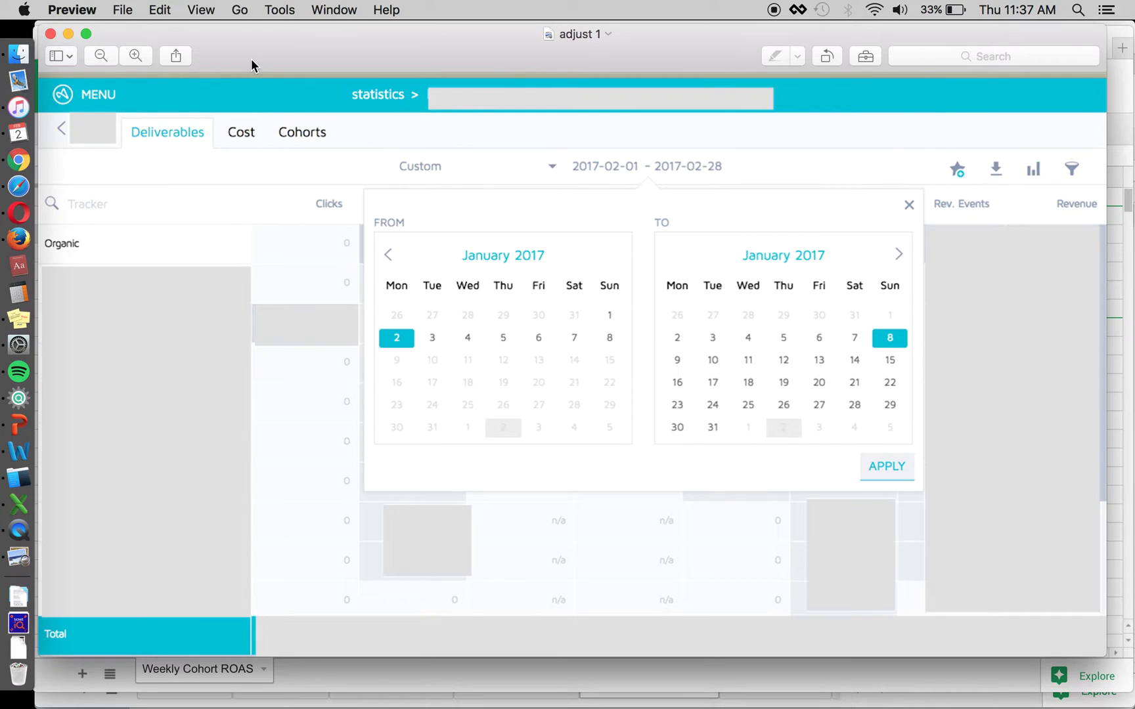
Step: Close the 'adjust 1' preview and Quick Look the Desktop's 'adjust 2', then 'adjust 3'
key("super+w")
key("super+Tab")
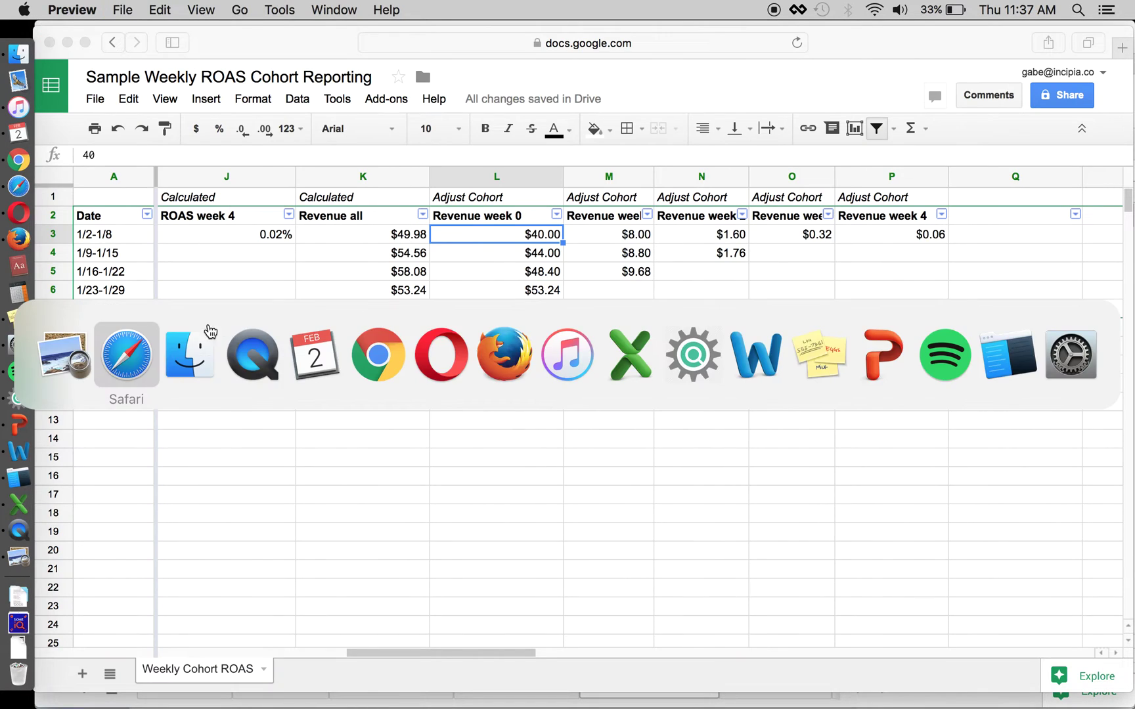
left_click(210, 331)
left_click(510, 320)
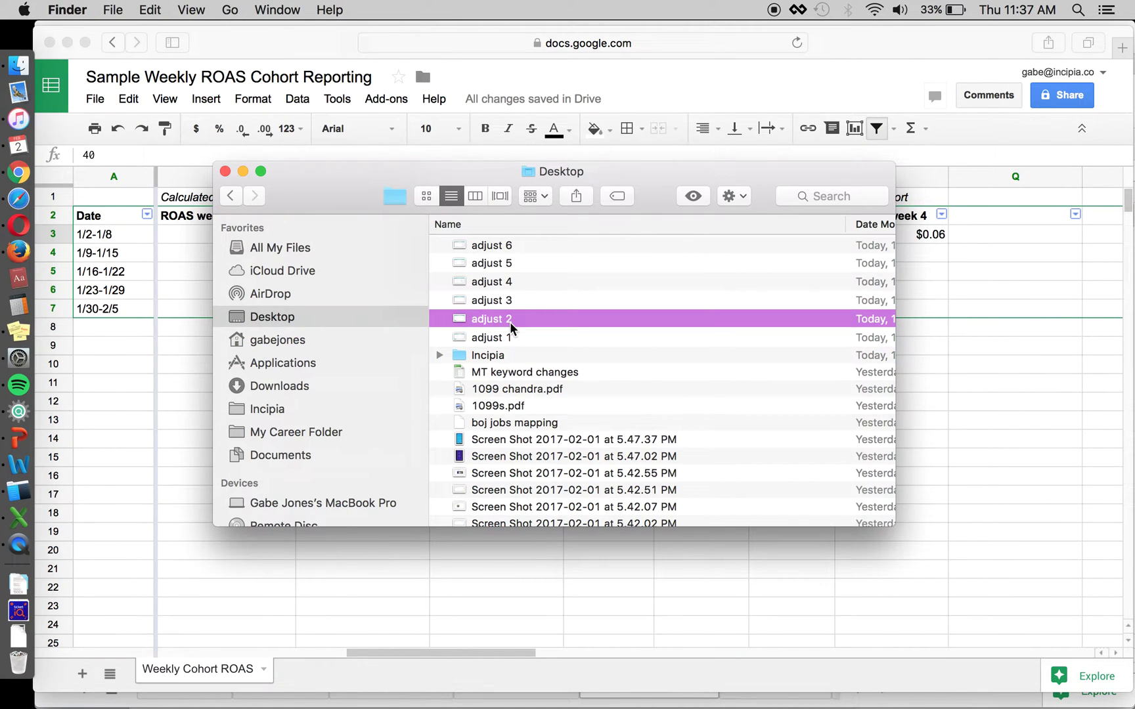
key("space")
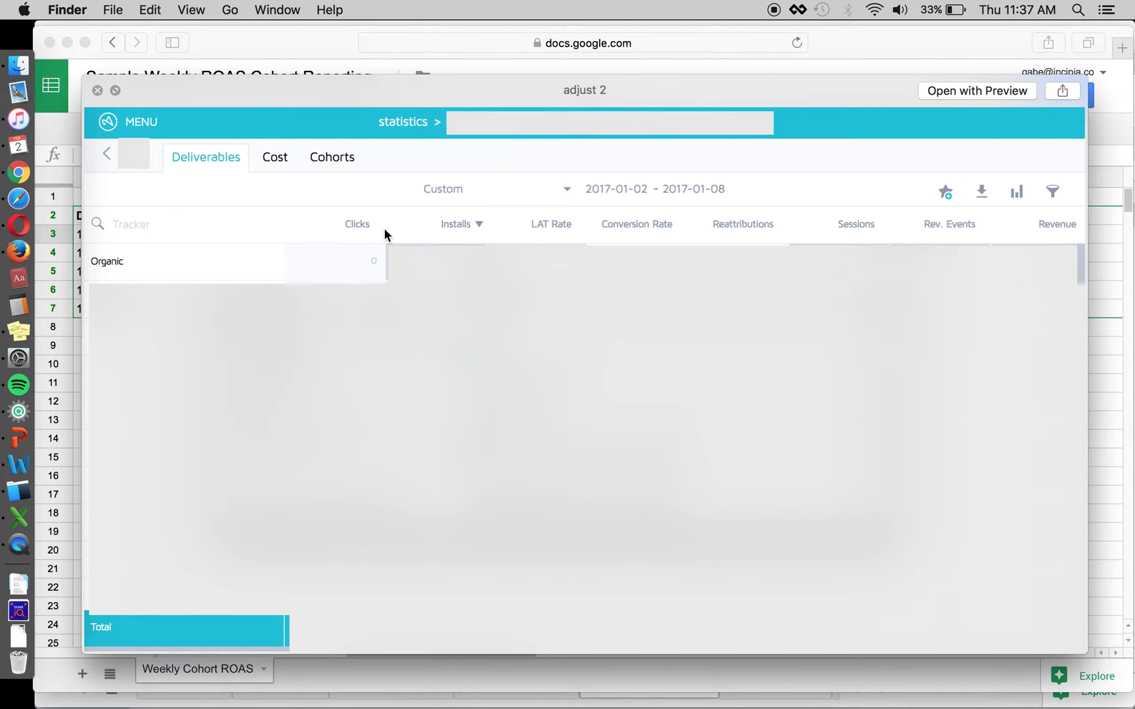
key("Down")
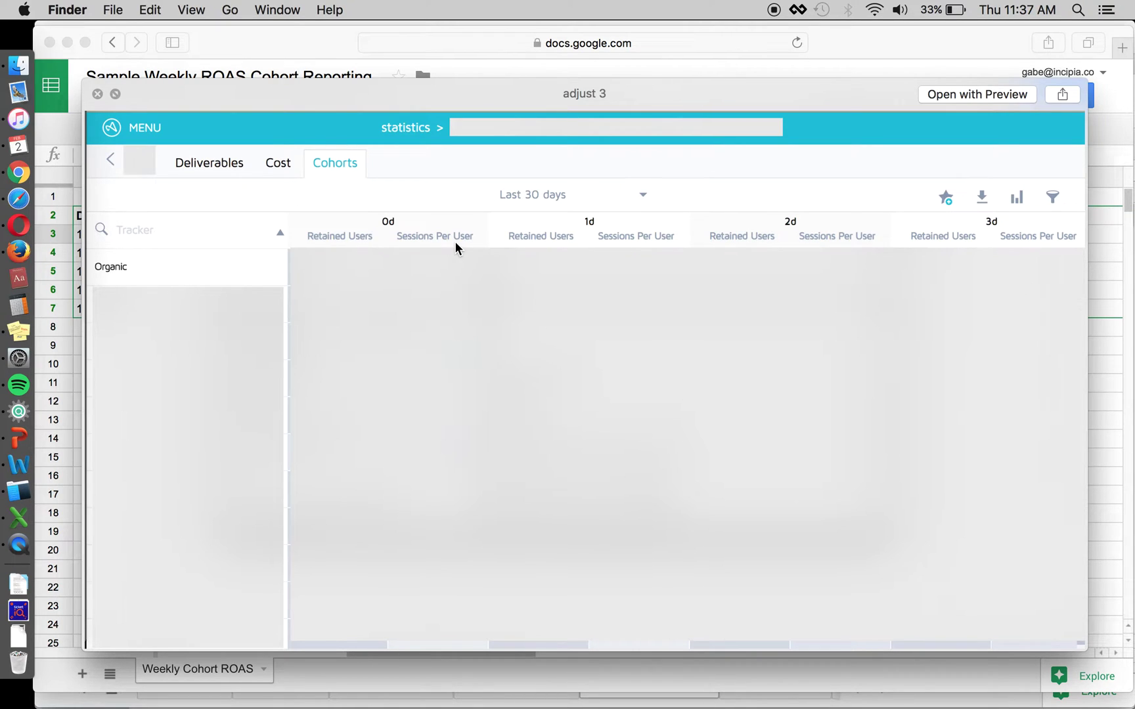
Step: Flip between the 'adjust 3' and 'adjust 4' screenshots, then go on to 'adjust 5'
key("Right")
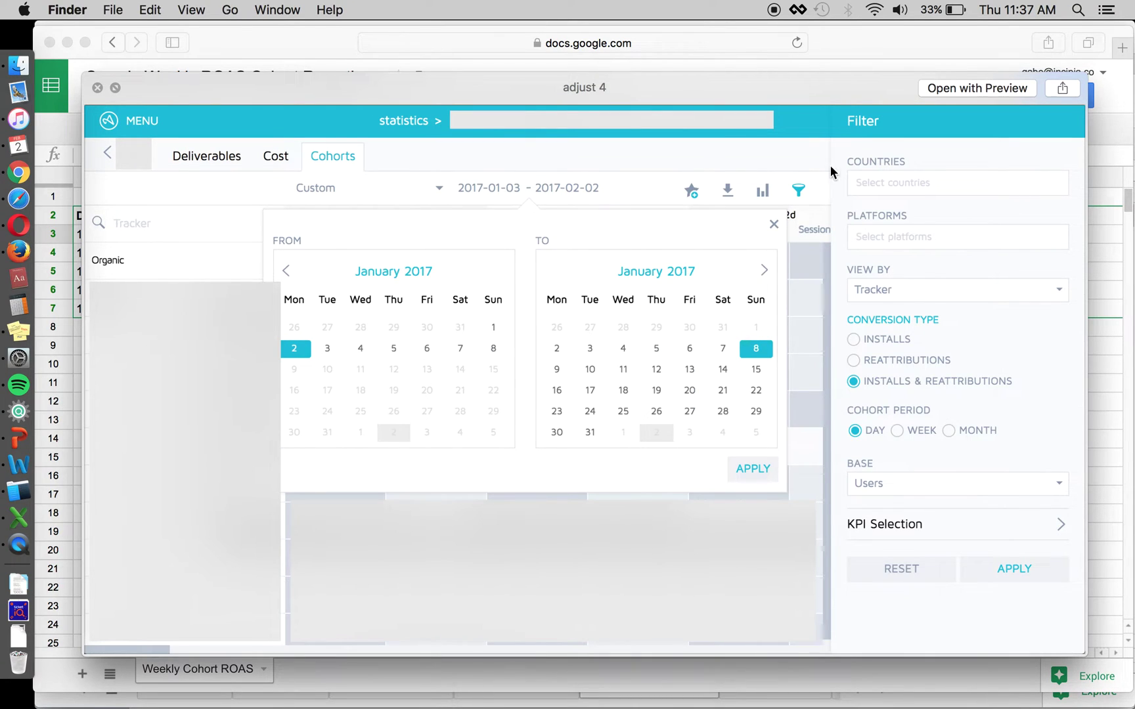
key("Left")
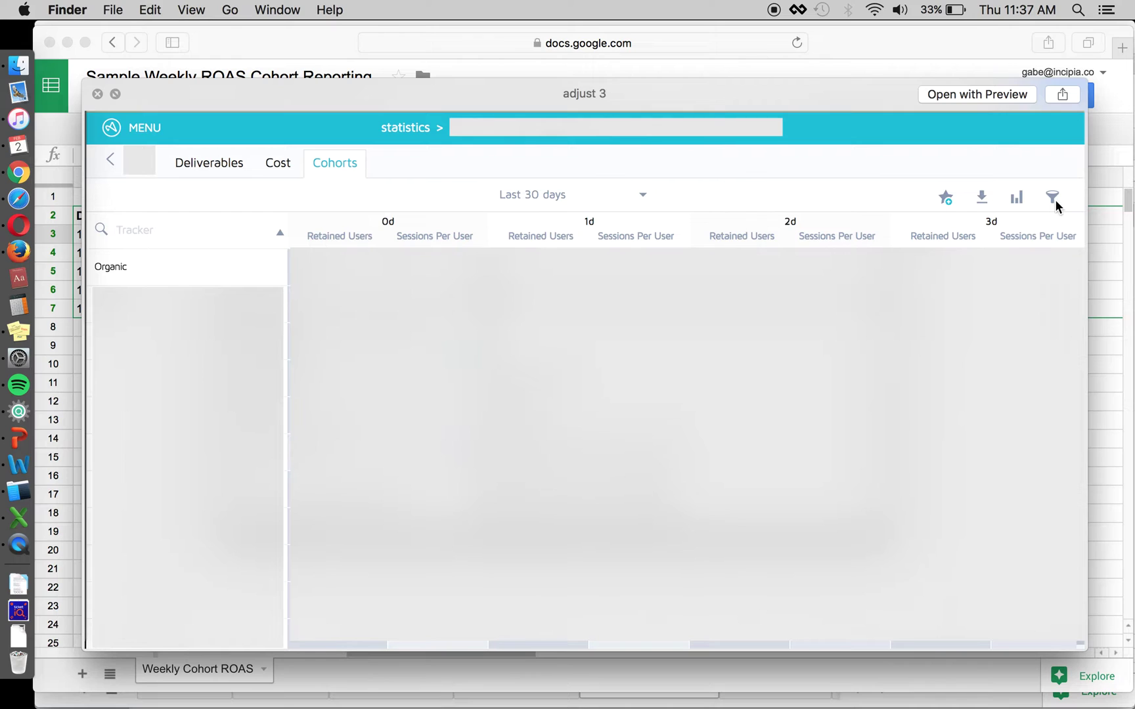
key("Right")
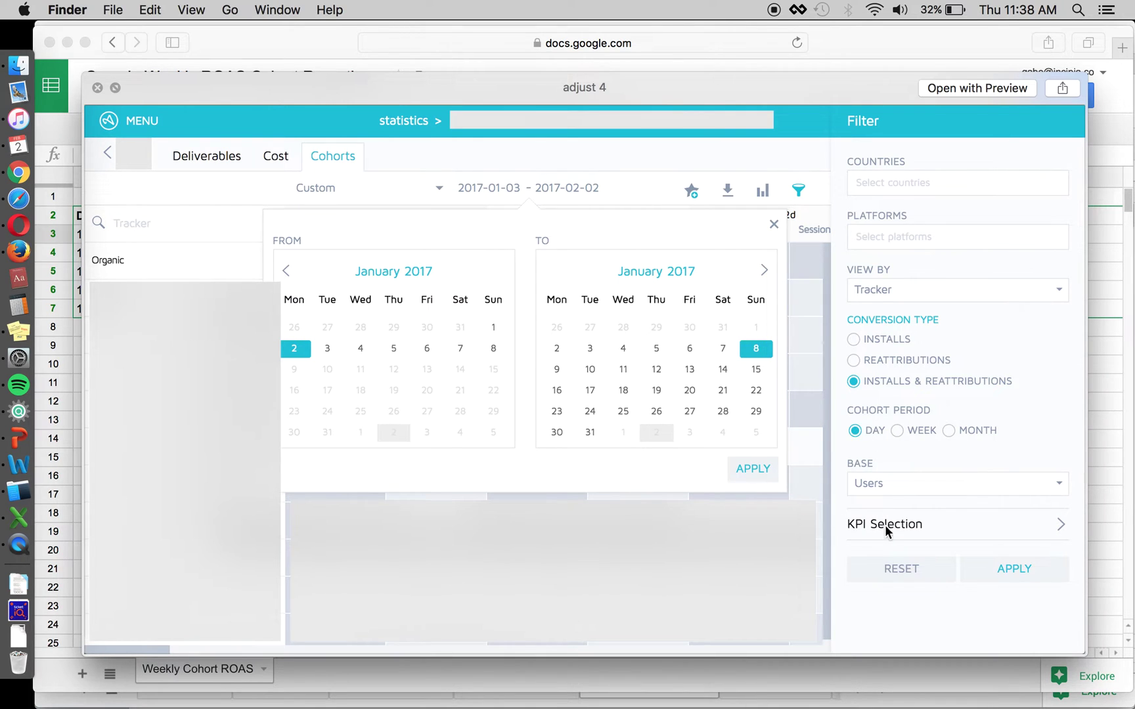
key("Right")
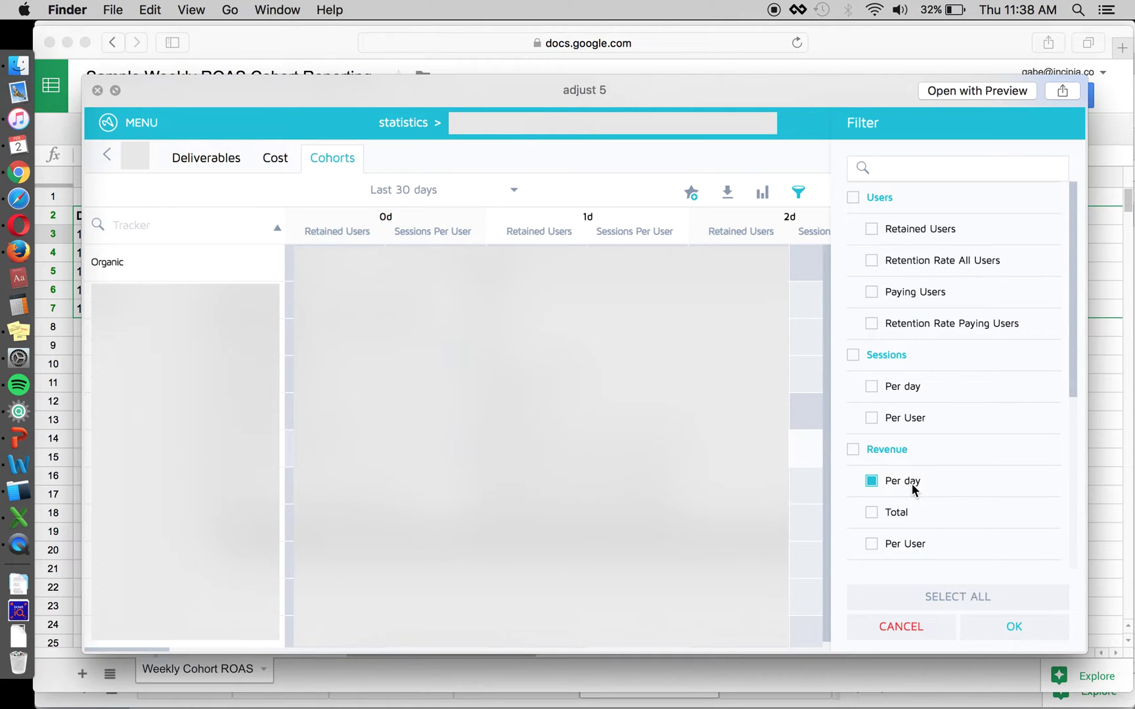
Step: Advance Quick Look from 'adjust 5' to the weekly Revenue Per week 'adjust 6' screenshot
key("Right")
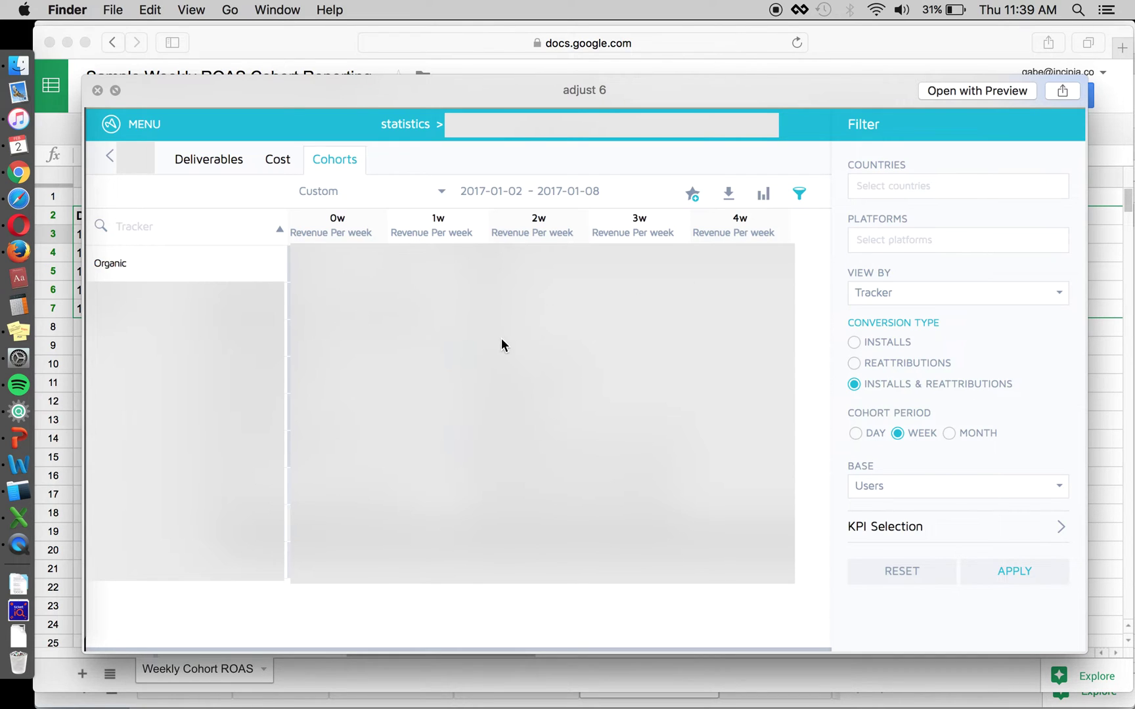
Step: Switch between the spreadsheet and the 'adjust 6' preview, ending back on the sheet
key("super+Tab")
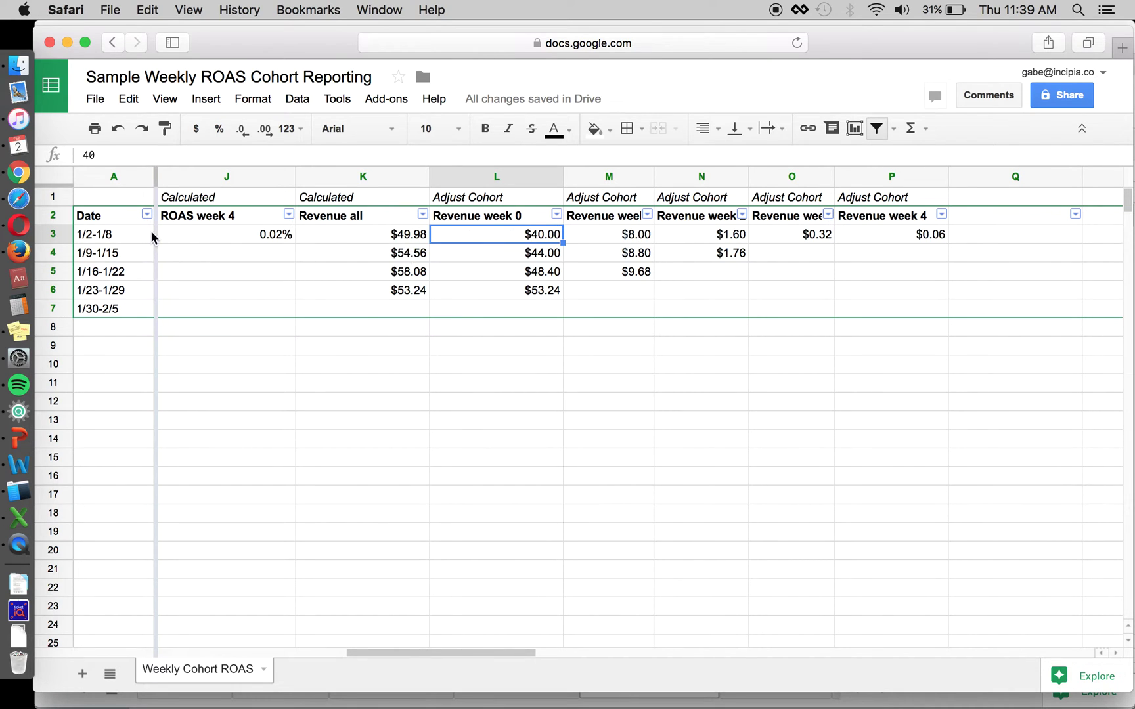
key("super+Tab")
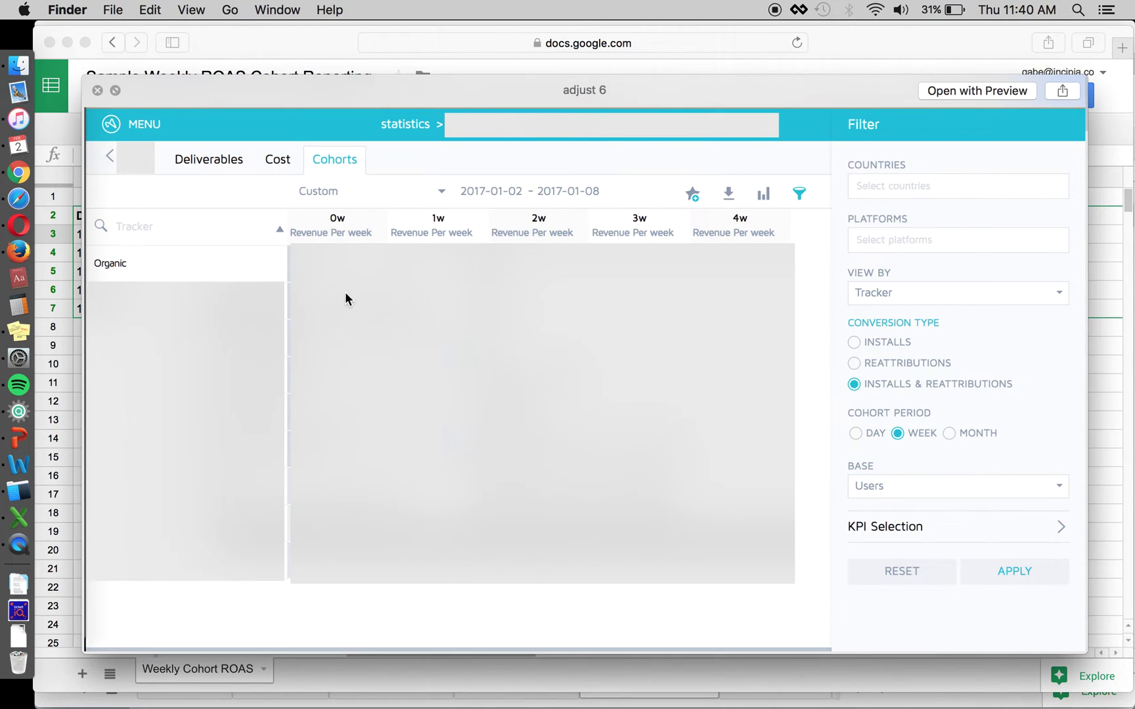
key("super+Tab")
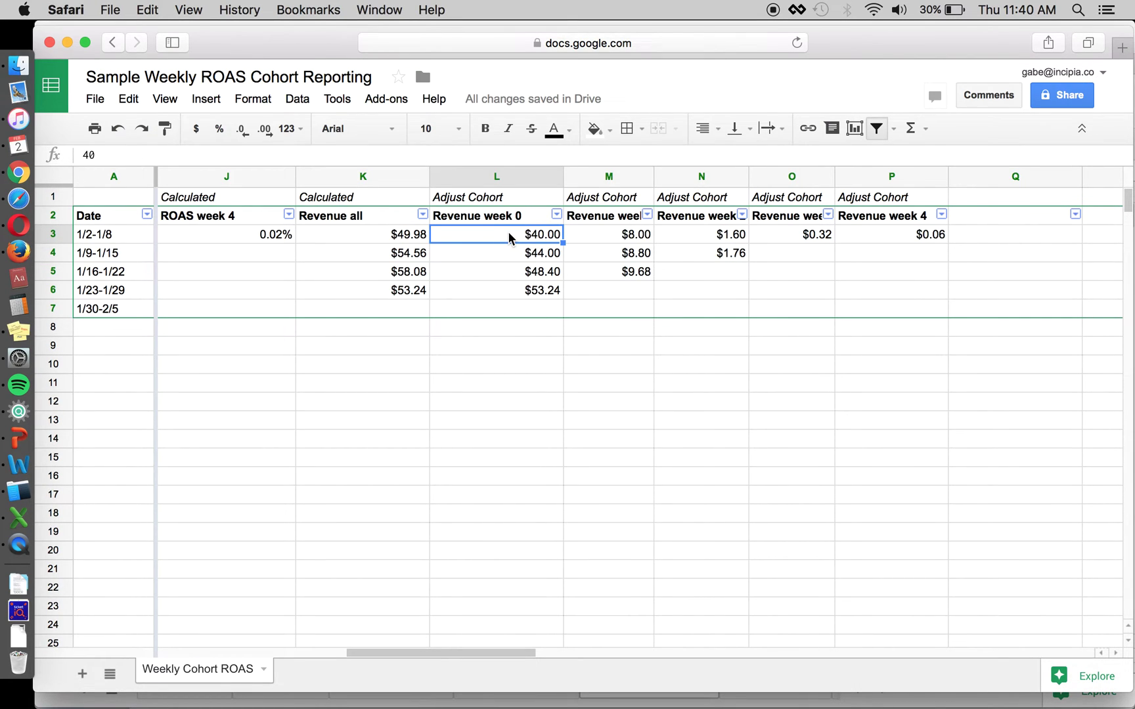
Step: Enter 100 as the 1/2-1/8 week 0 revenue in L3 and check the dependent revenue formulas
type("100")
key("Return")
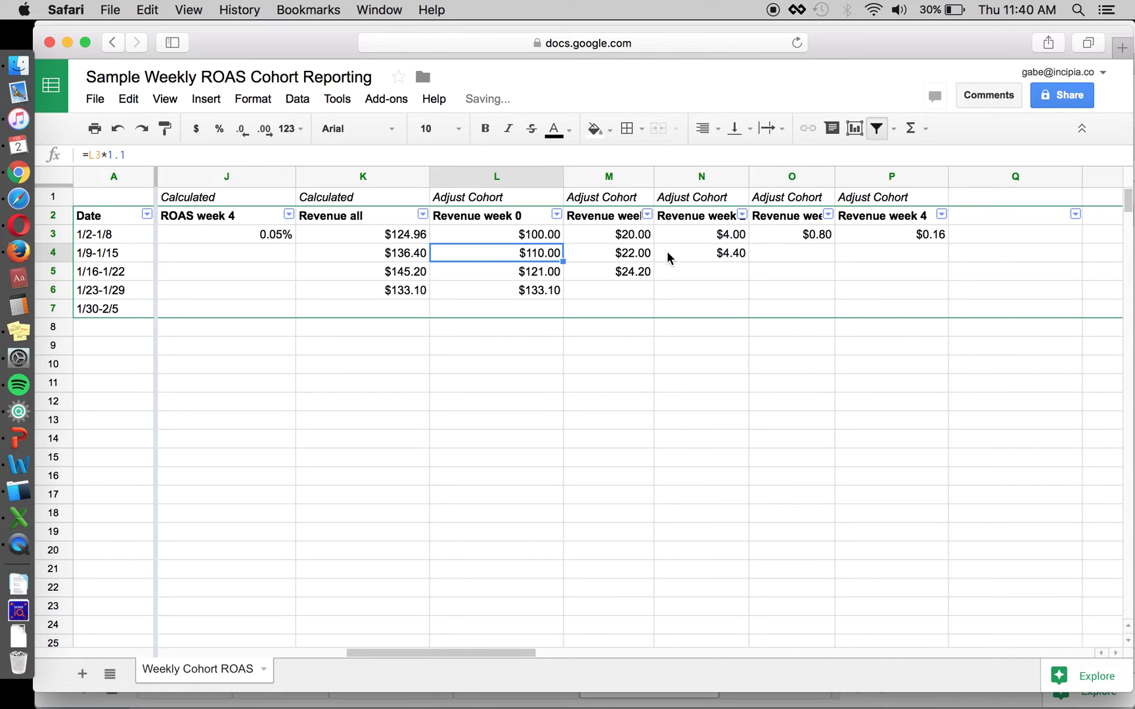
left_click(630, 237)
left_click(619, 258)
left_click(545, 271)
left_click(532, 294)
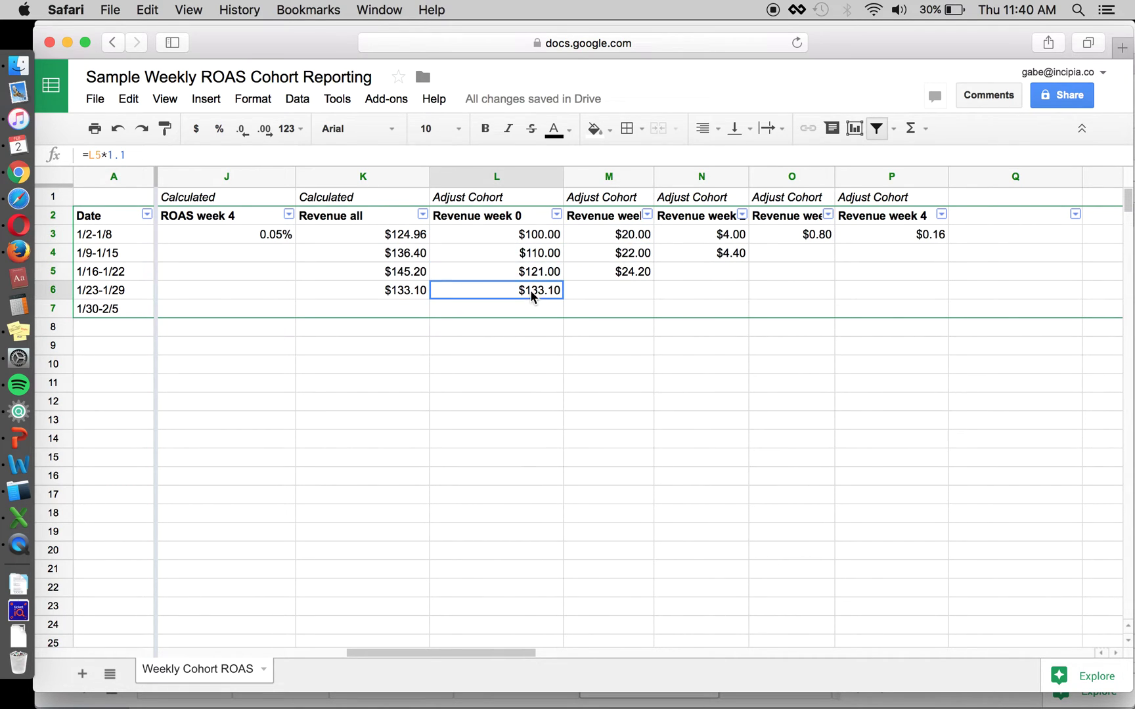
left_click(550, 237)
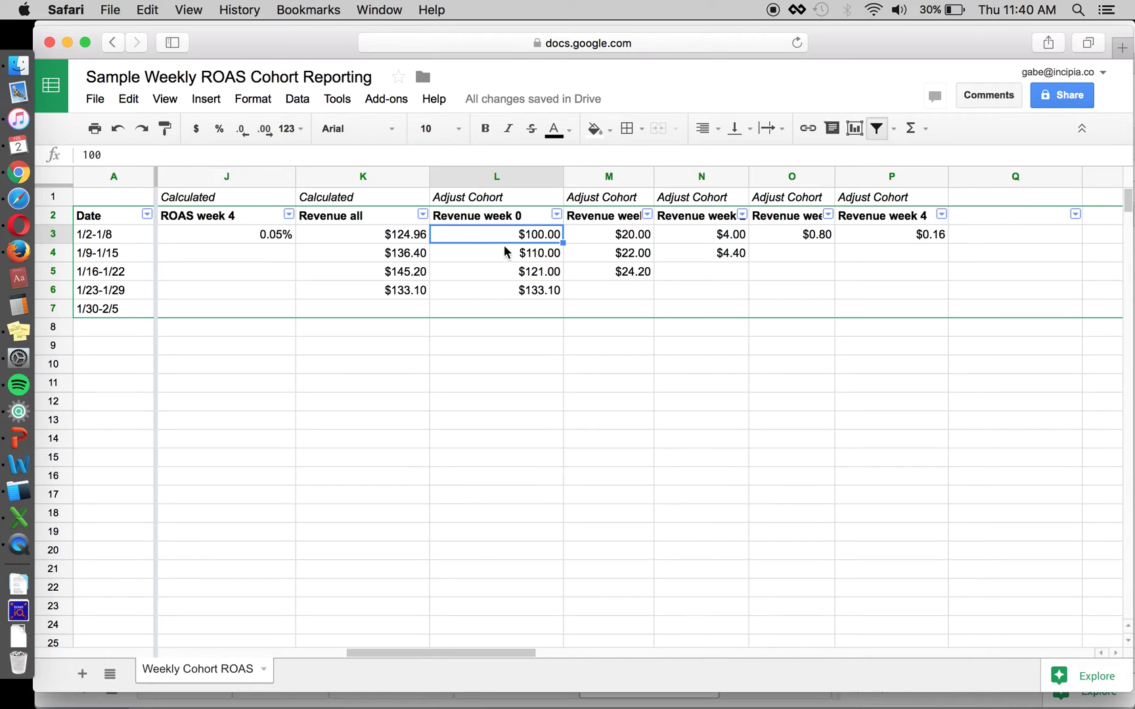
Step: Compare against the 'adjust 6' preview and widen Revenue week columns M through P
key("super+Tab")
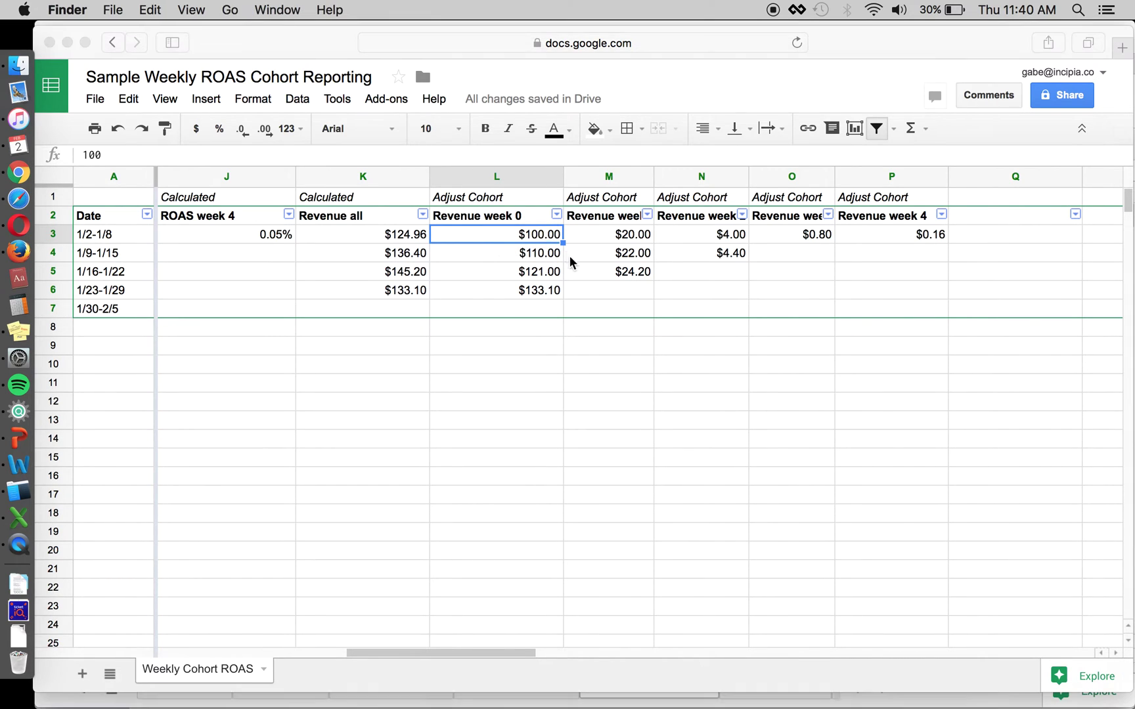
key("space")
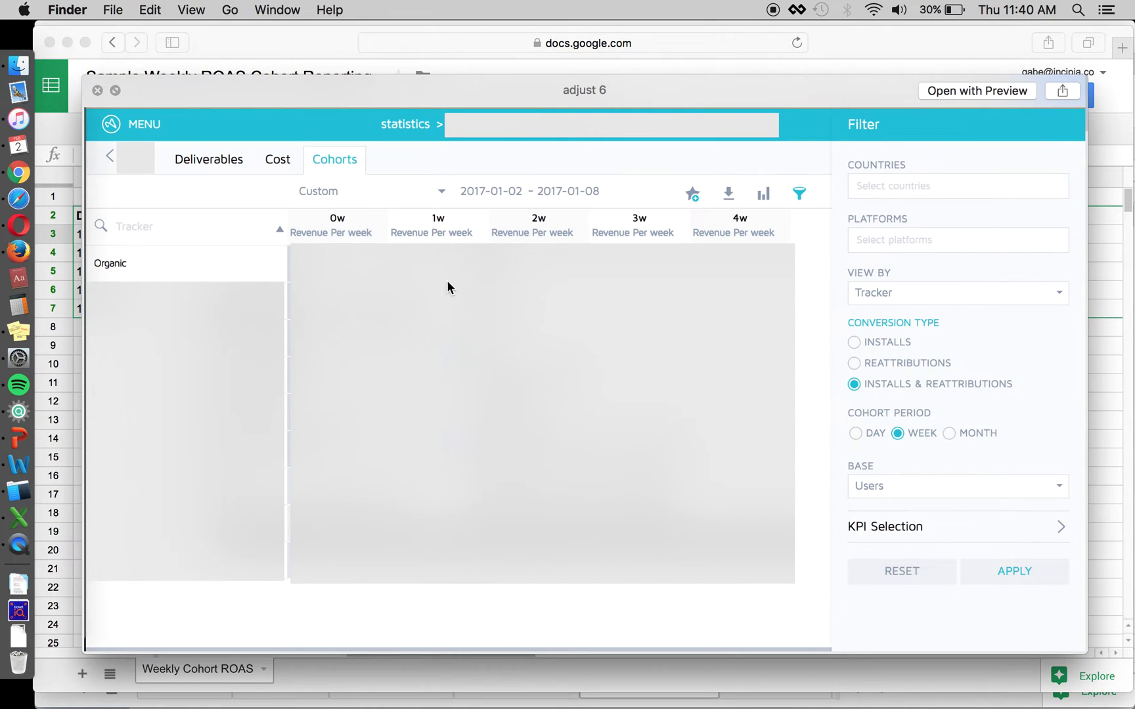
key("super+Tab")
left_click(606, 217)
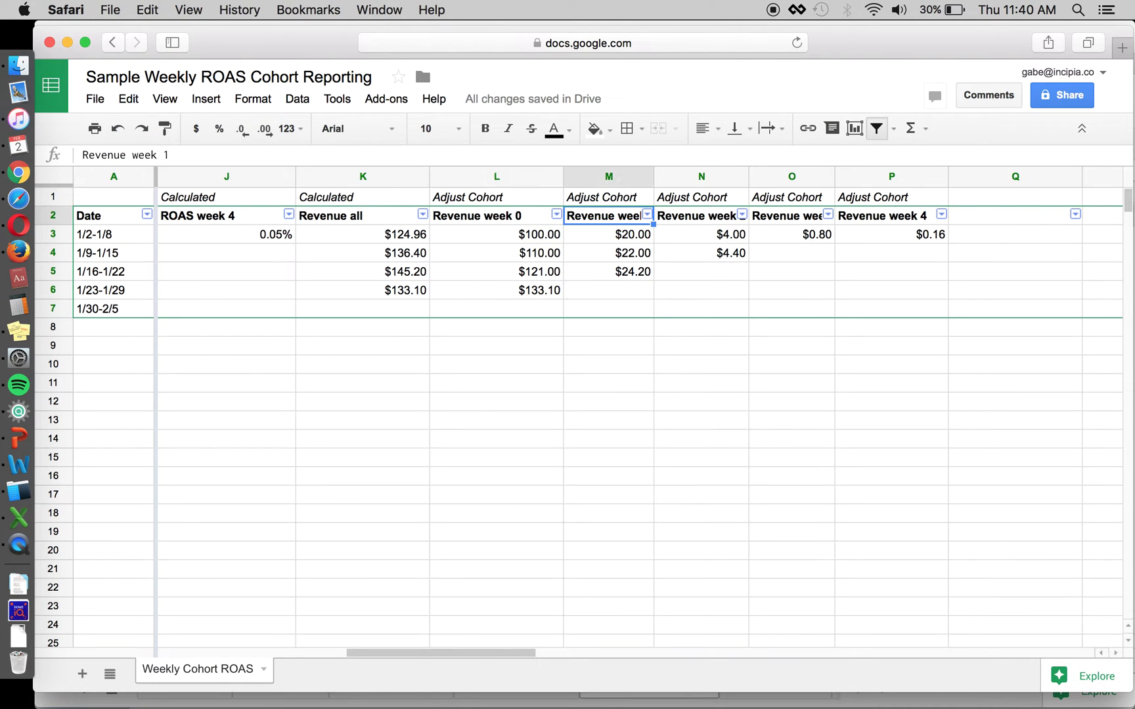
left_click(627, 178)
left_click(878, 181, "shift")
left_click_drag(948, 176, 958, 184)
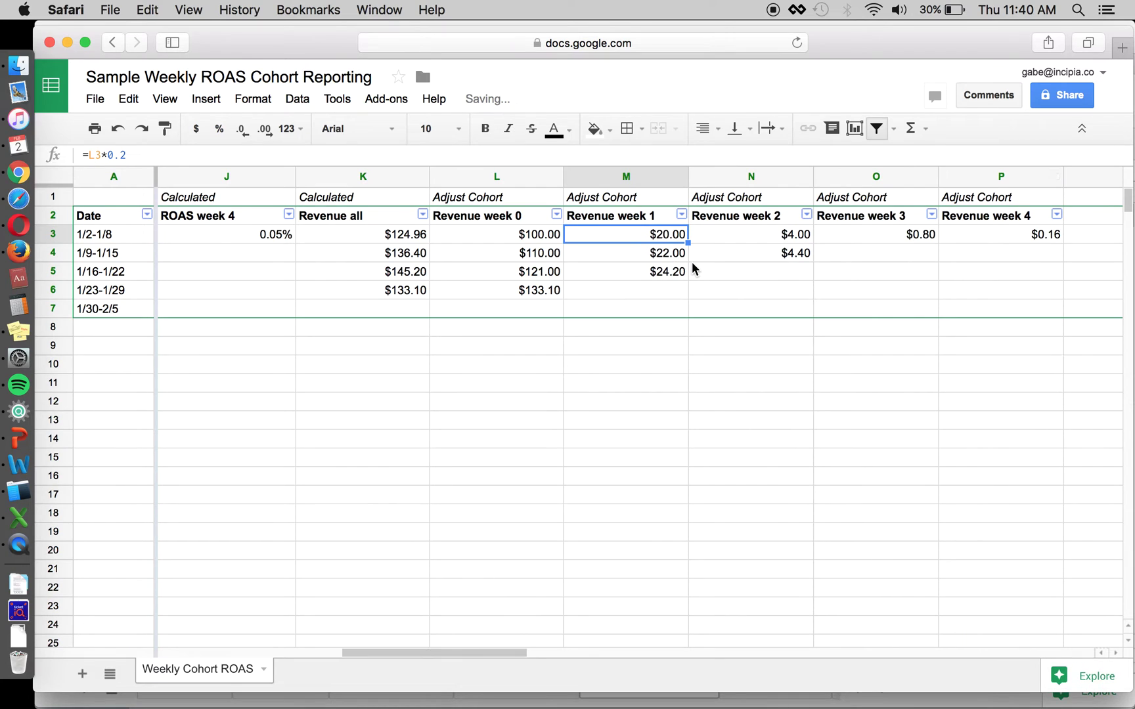
Step: Check the sheet against the 'adjust 6' preview again and select cell O4
key("super+Tab")
key("super+Tab")
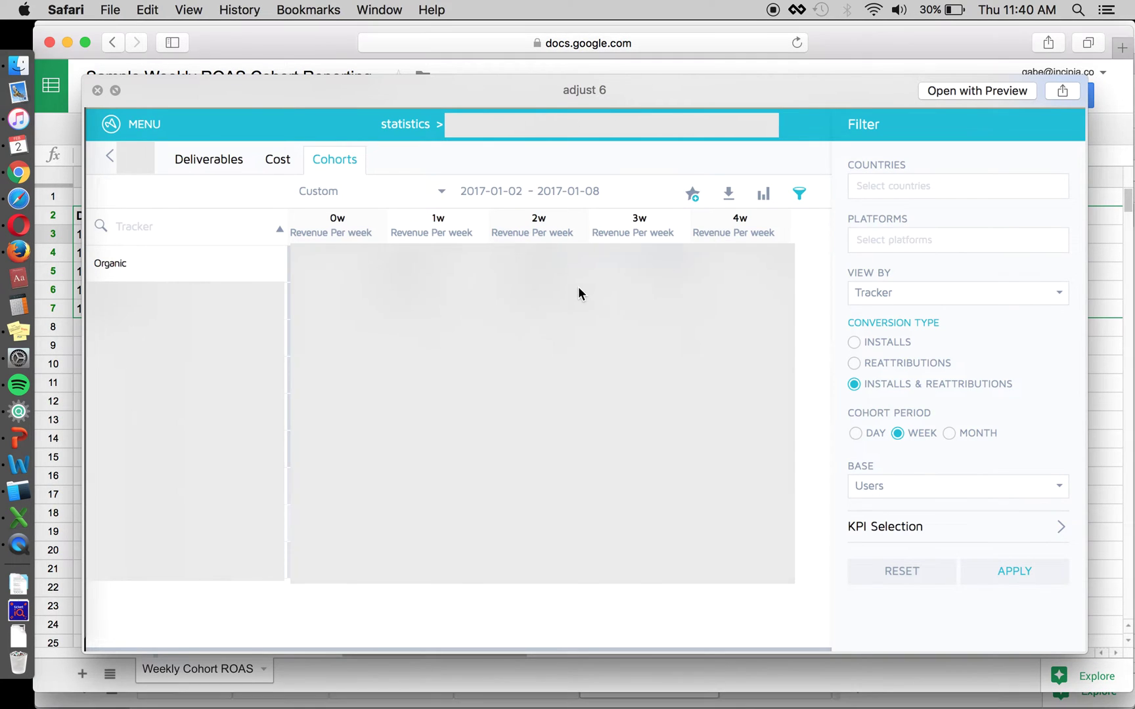
left_click(788, 234)
key("super+Tab")
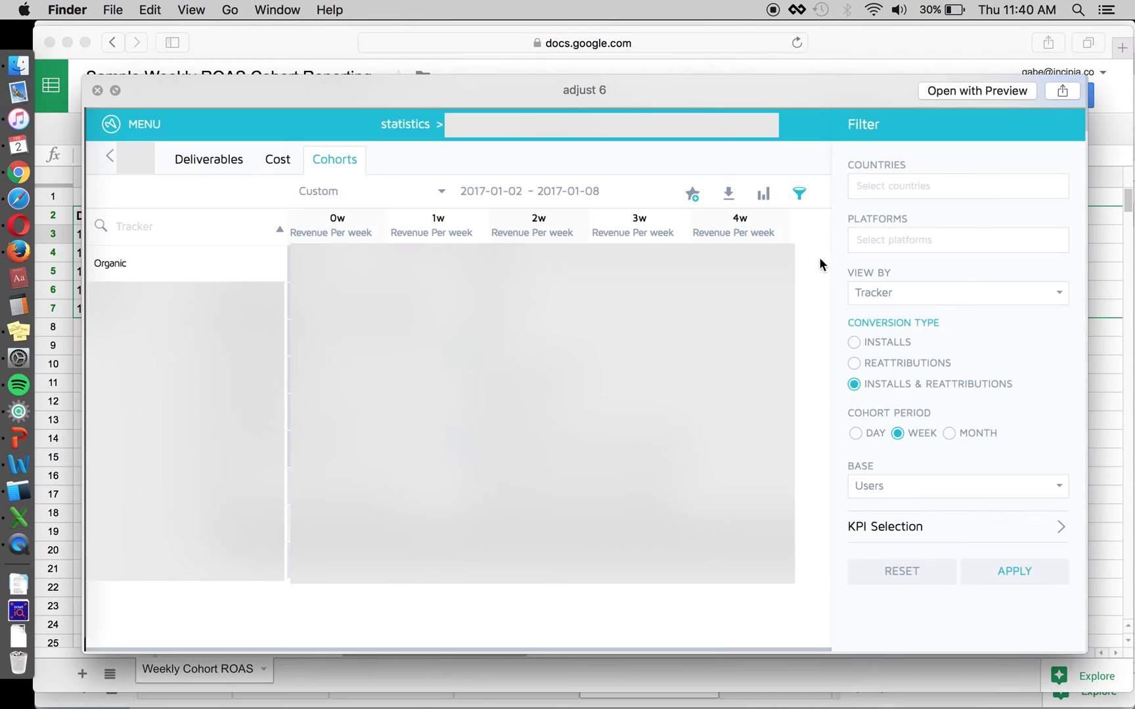
key("super+Tab")
left_click(990, 230)
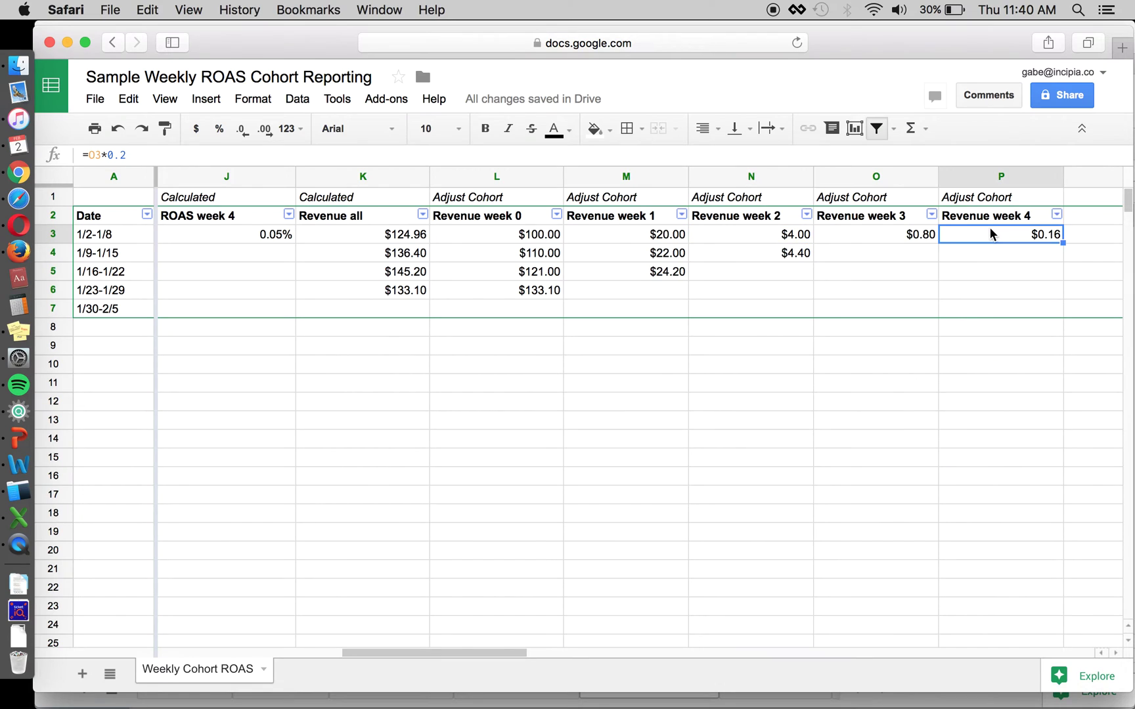
left_click(923, 254)
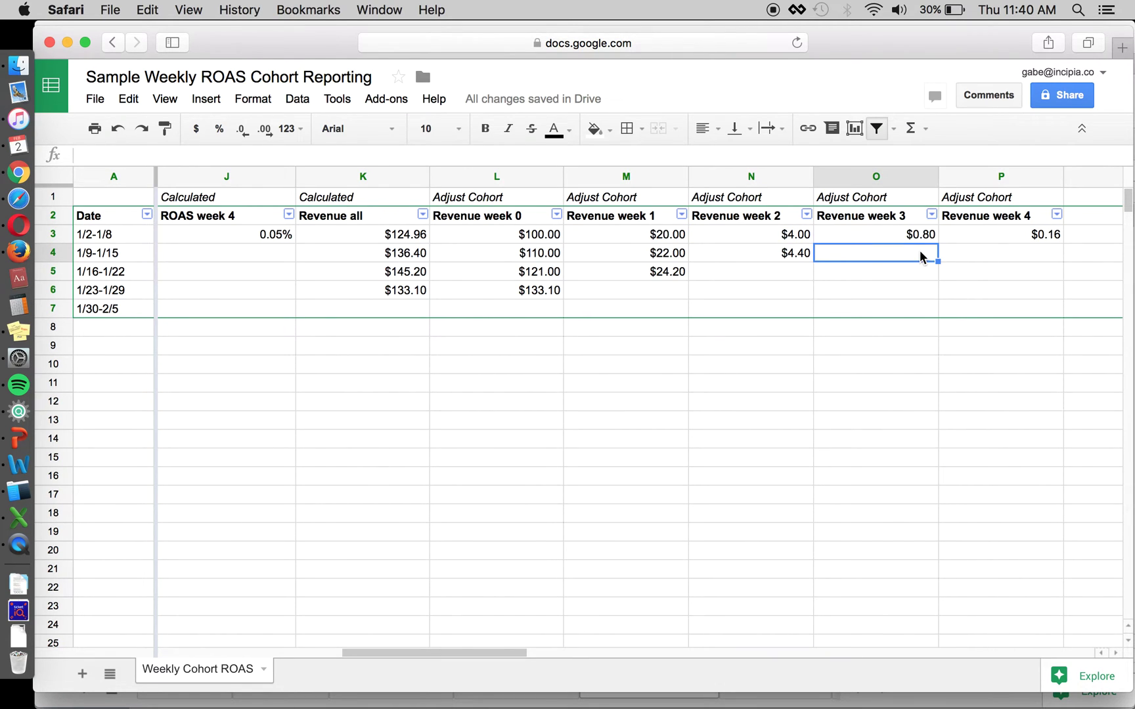
left_click(117, 254)
left_click(845, 255)
left_click(708, 273)
left_click(645, 294)
left_click(529, 310)
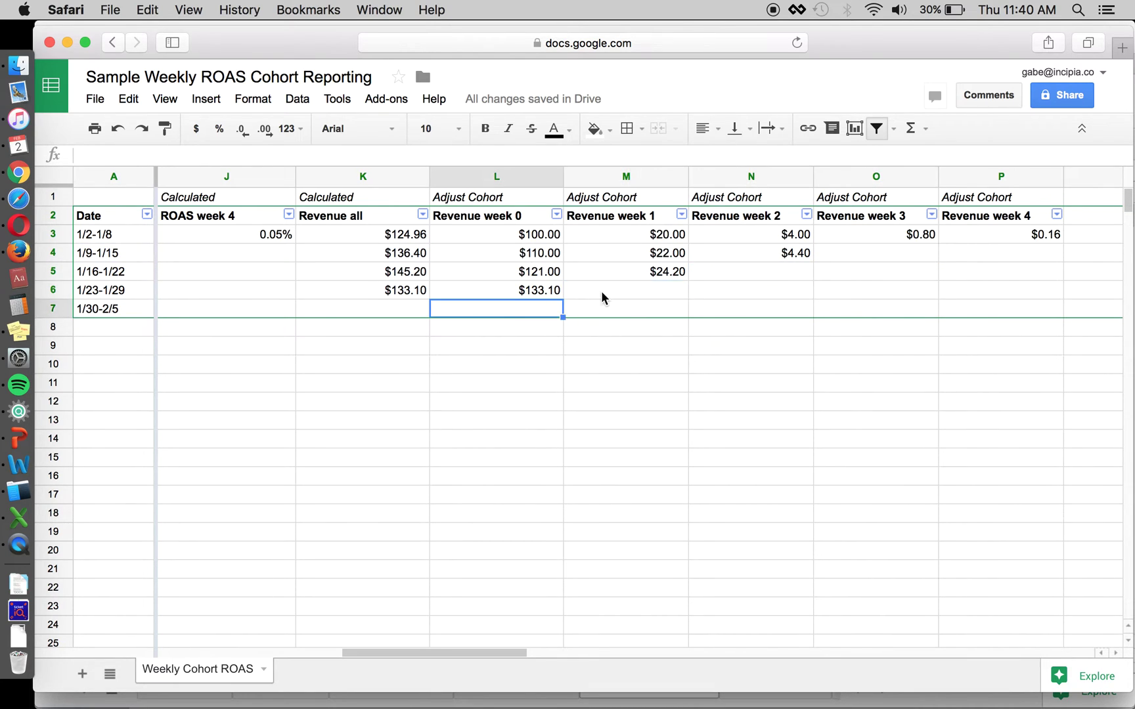
left_click(604, 294)
left_click(727, 269)
left_click(865, 252)
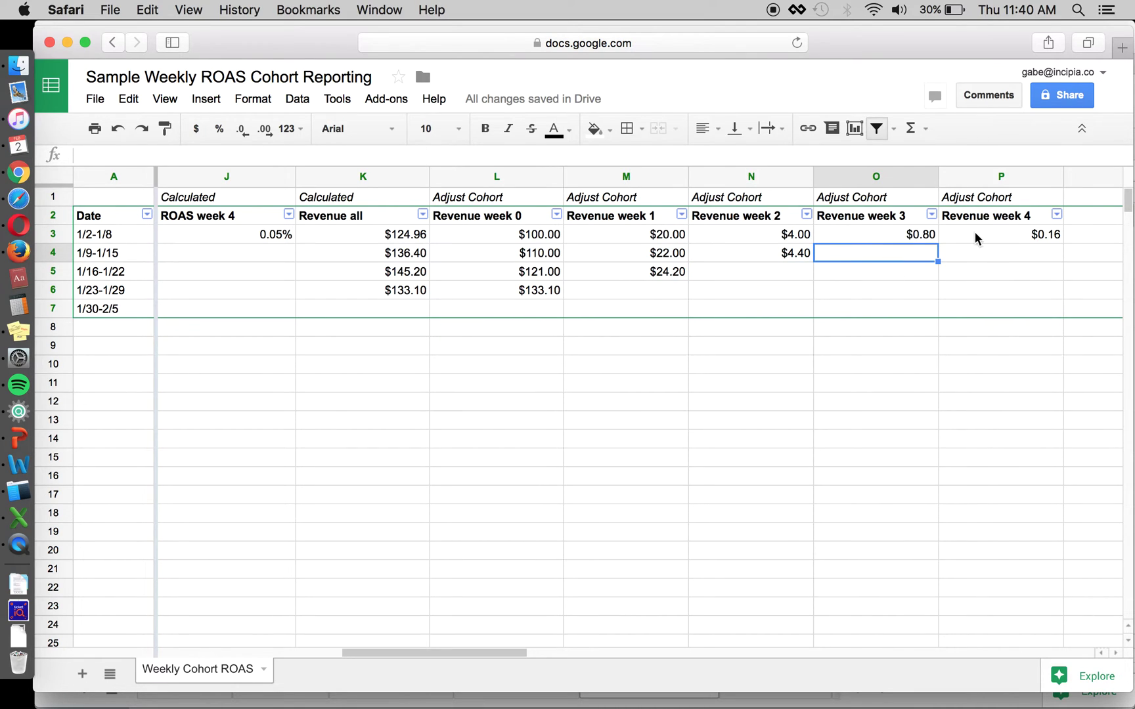
left_click(107, 235)
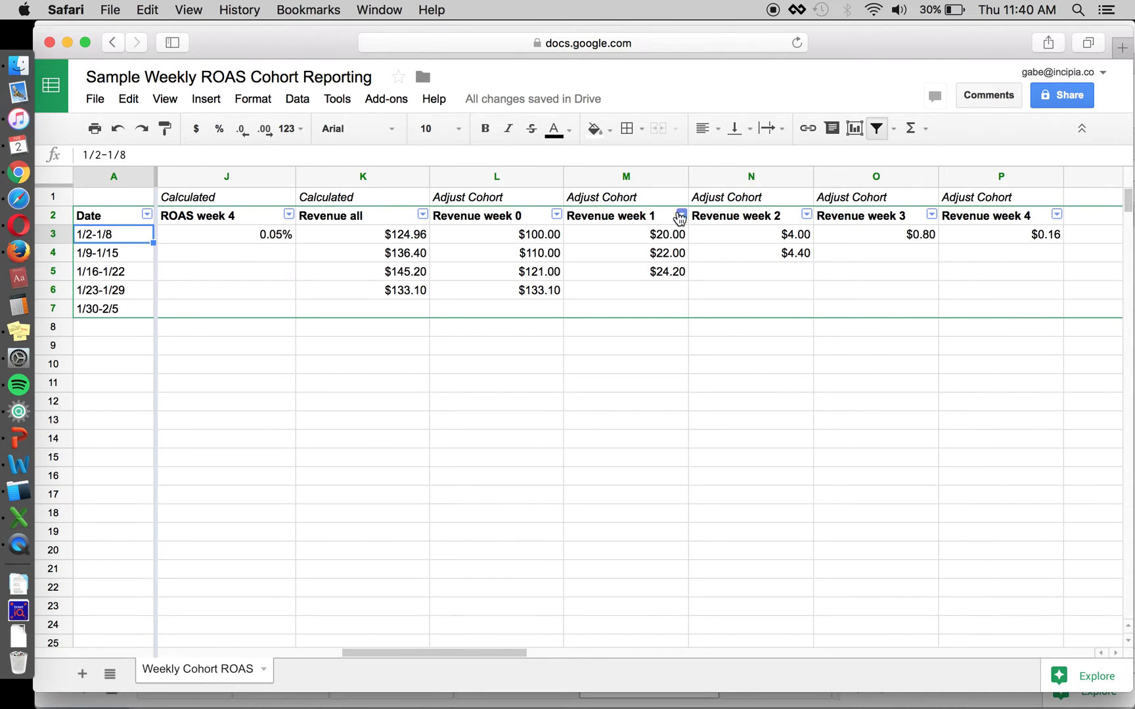
left_click(519, 218)
key("Right")
key("Right")
key("Right")
key("Right")
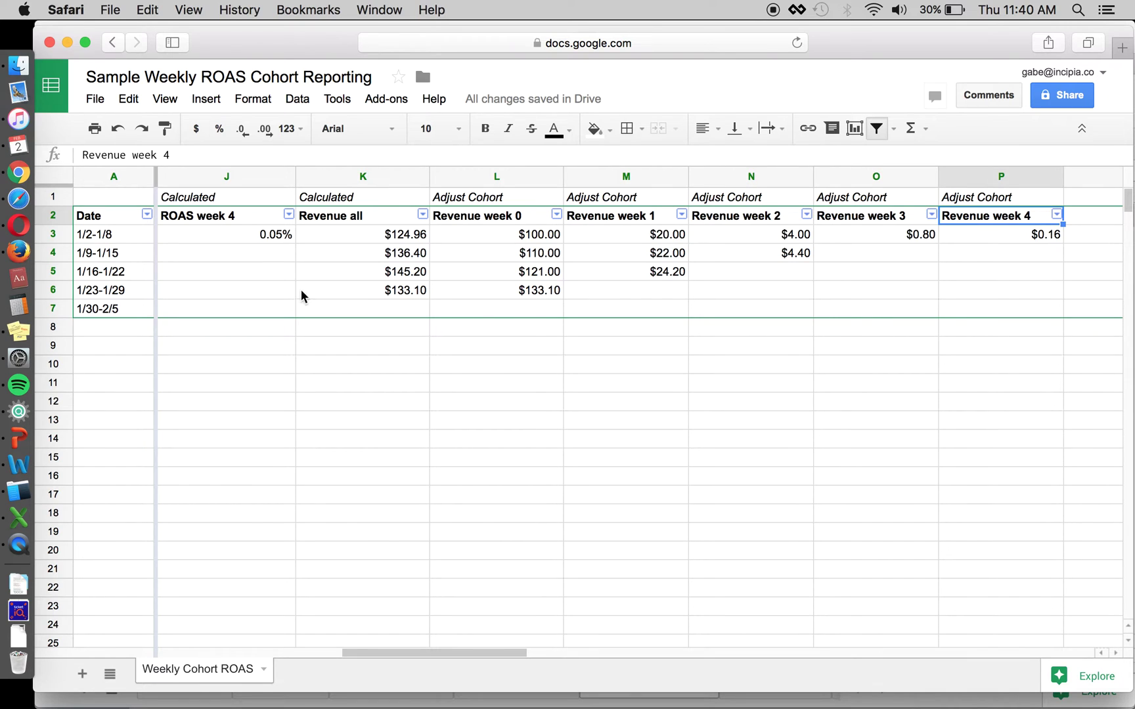
left_click(119, 291)
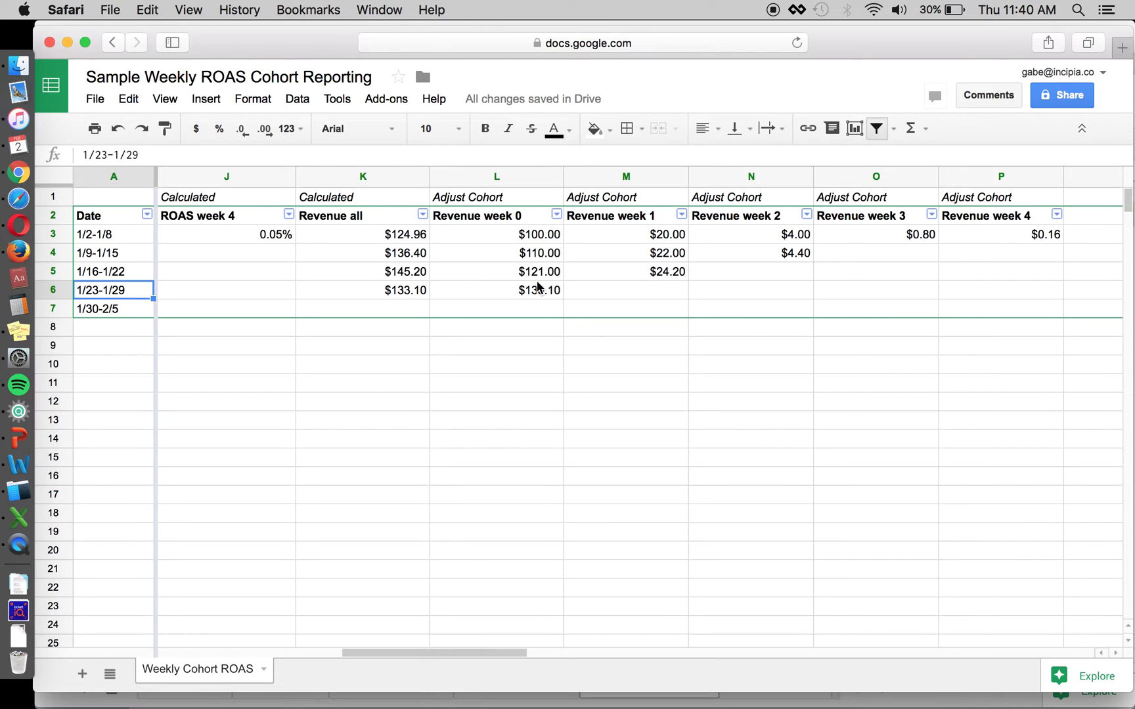
left_click(729, 268)
key("Up")
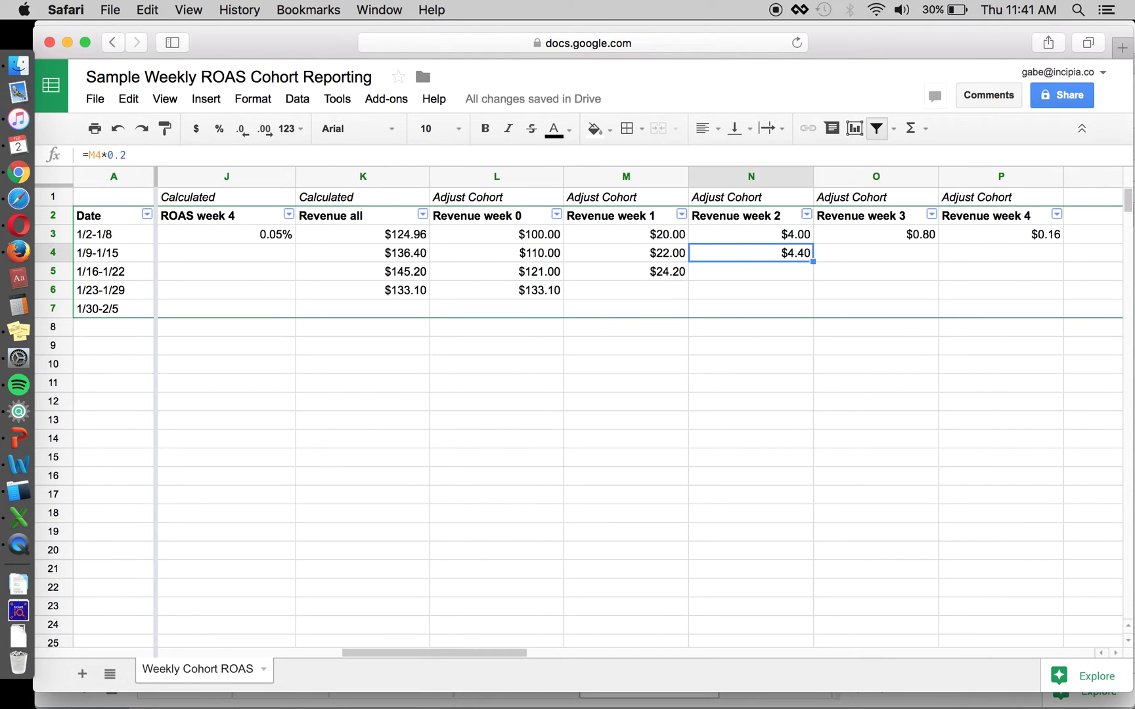
left_click(751, 290)
left_click(625, 290)
key("super+Tab")
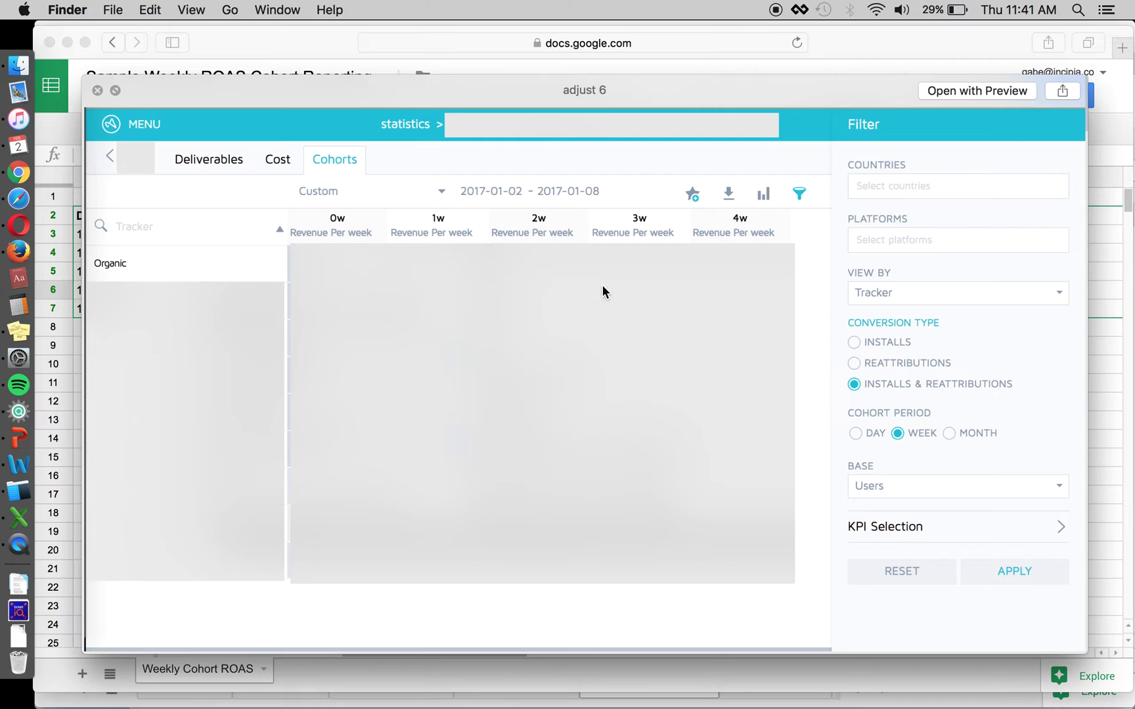
key("super+Tab")
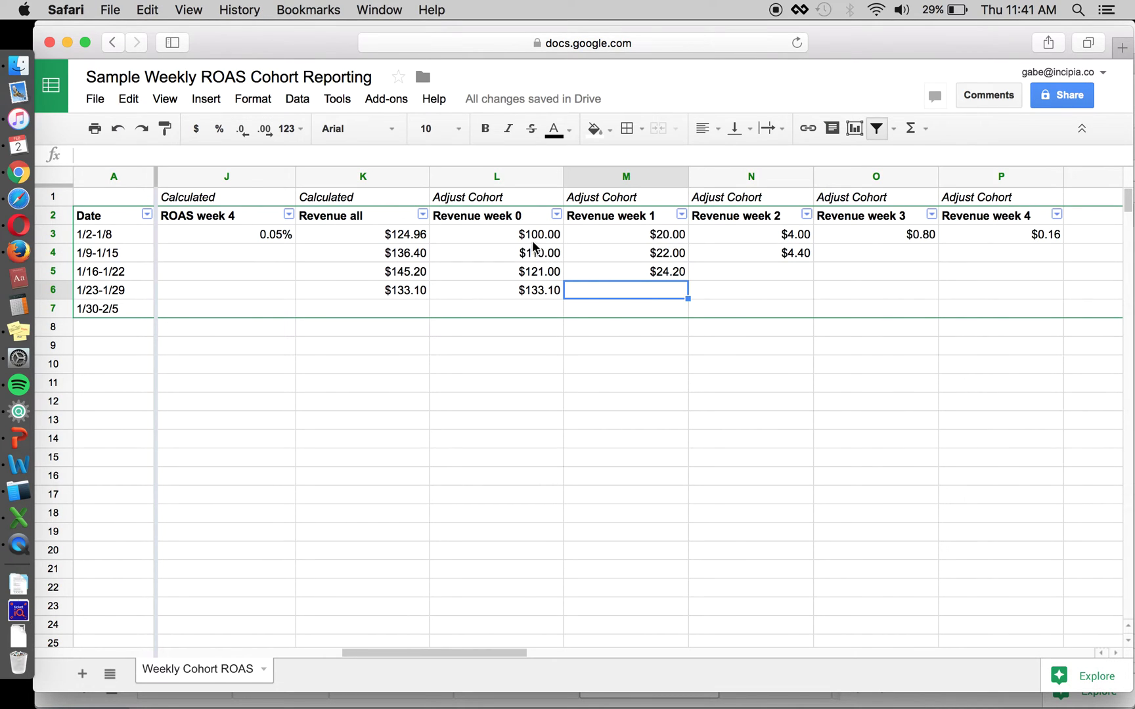
left_click(531, 242)
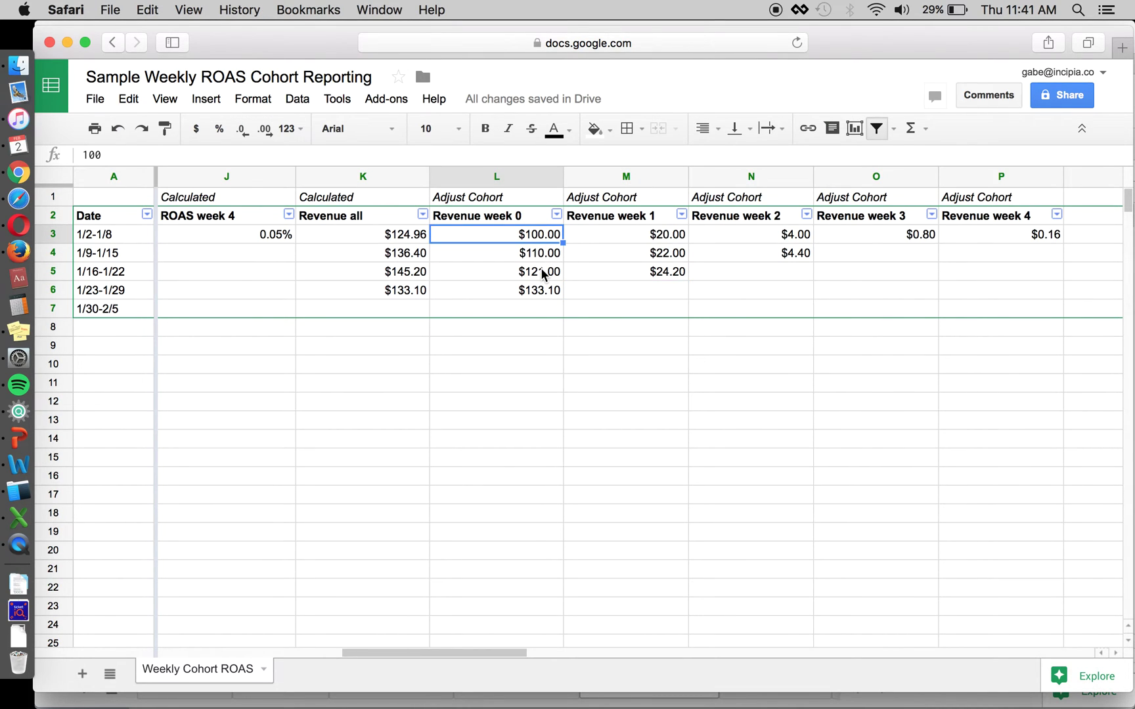
left_click(505, 257)
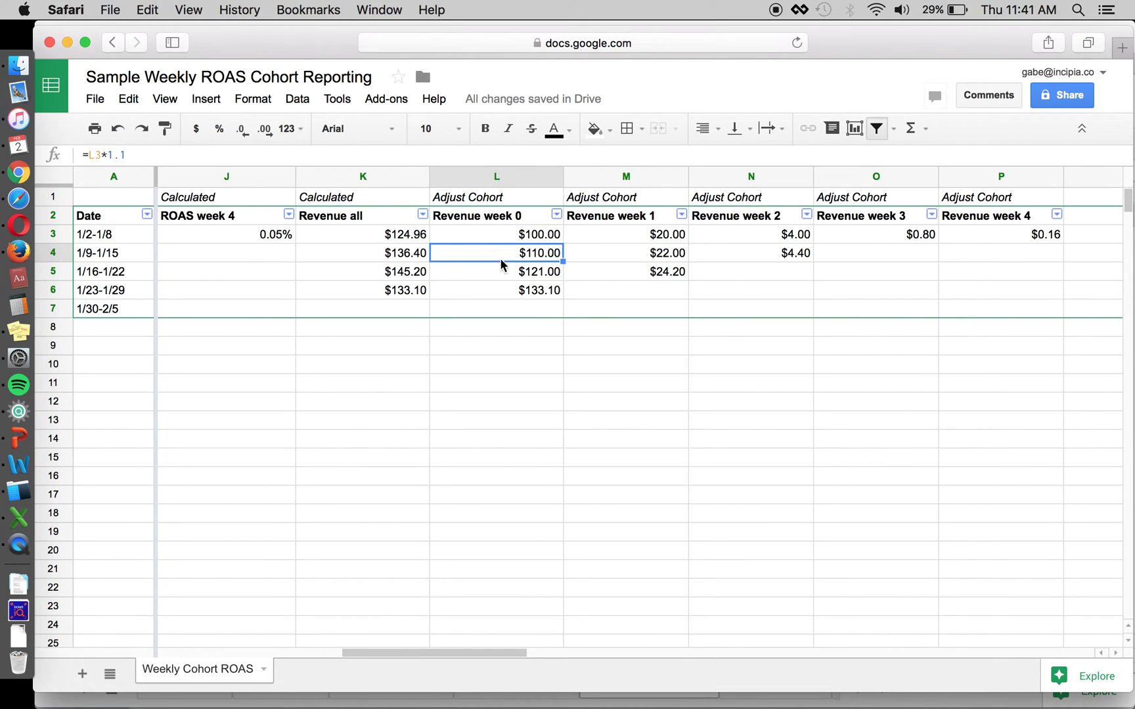
left_click(630, 234)
key("Right")
key("Right")
key("Right")
key("Right")
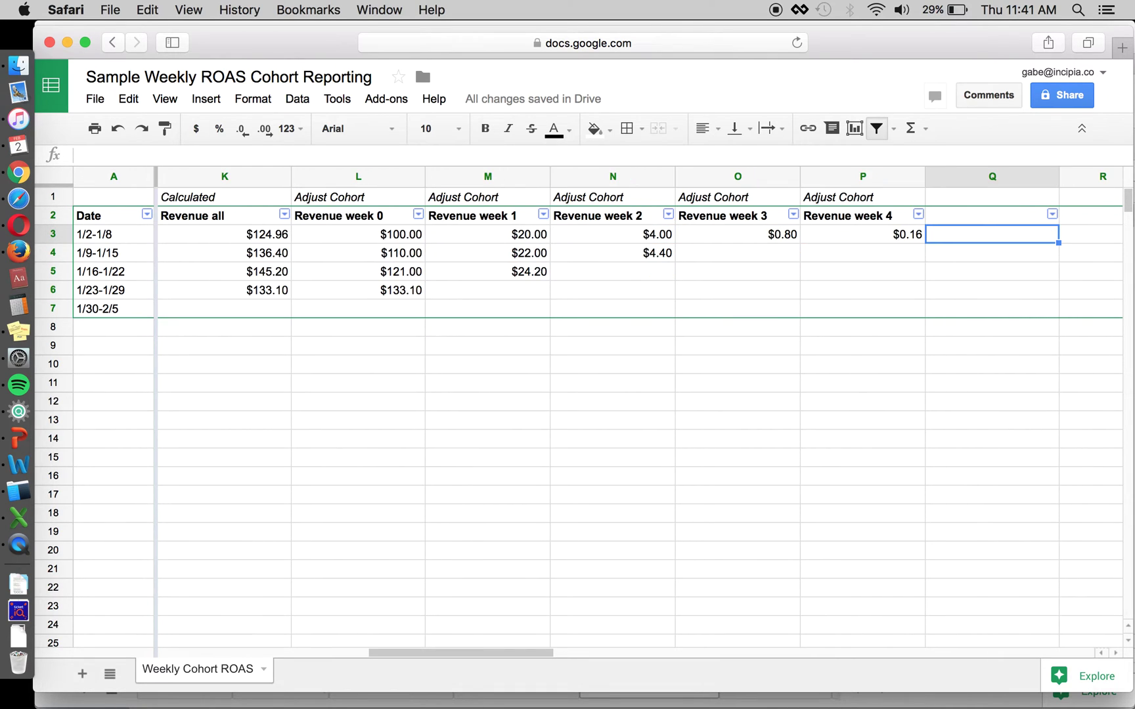
key("Left")
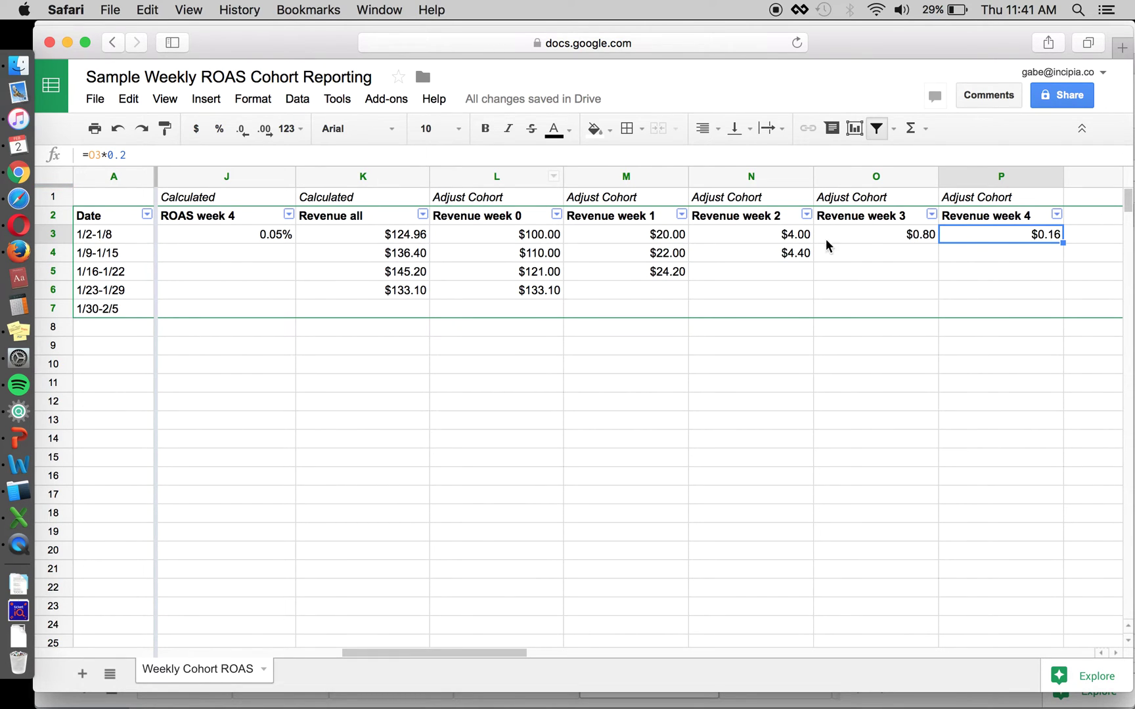
left_click(517, 242)
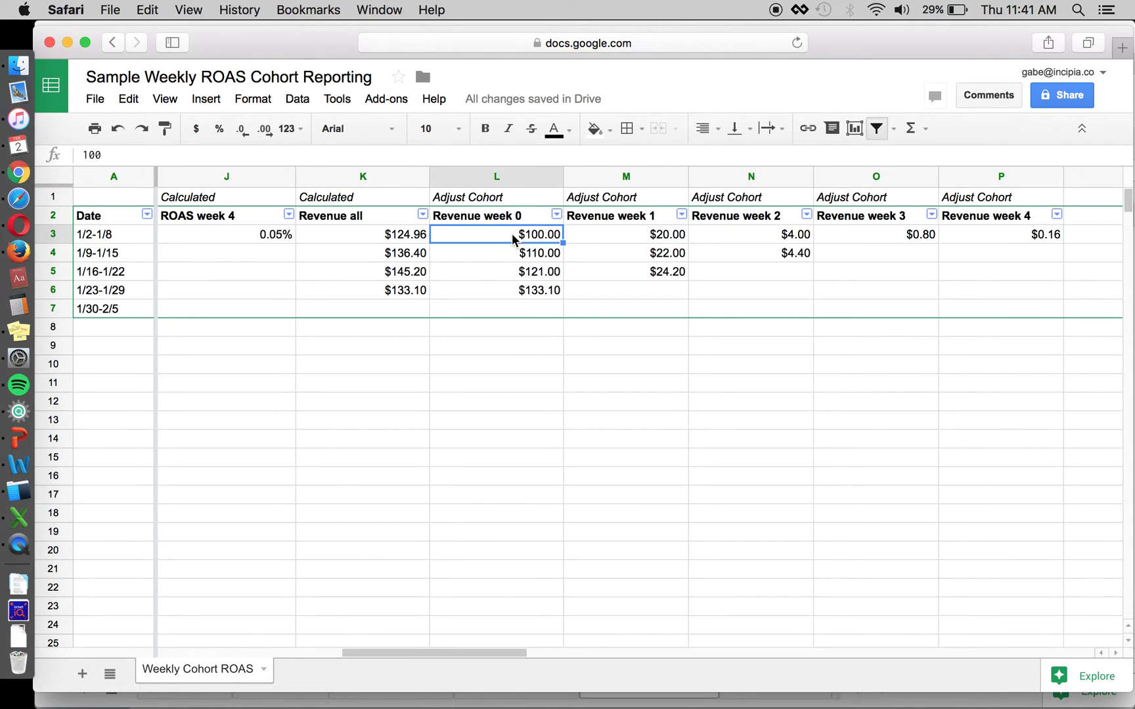
key("Right")
key("Right")
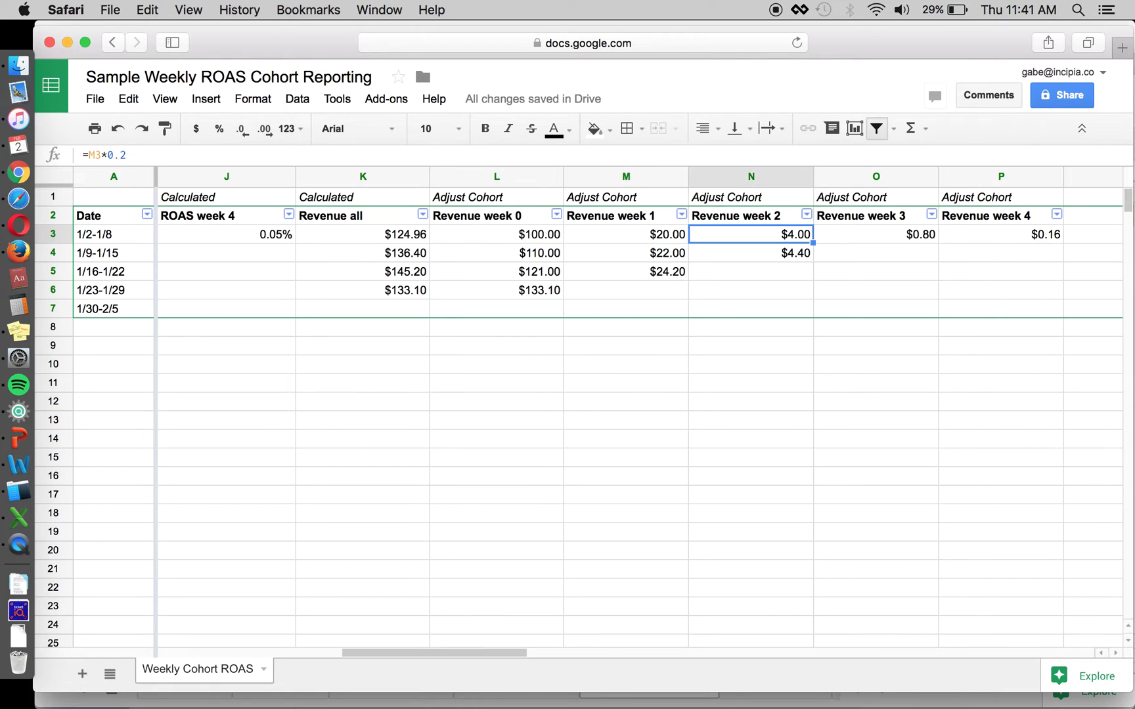
key("Right")
key("Right")
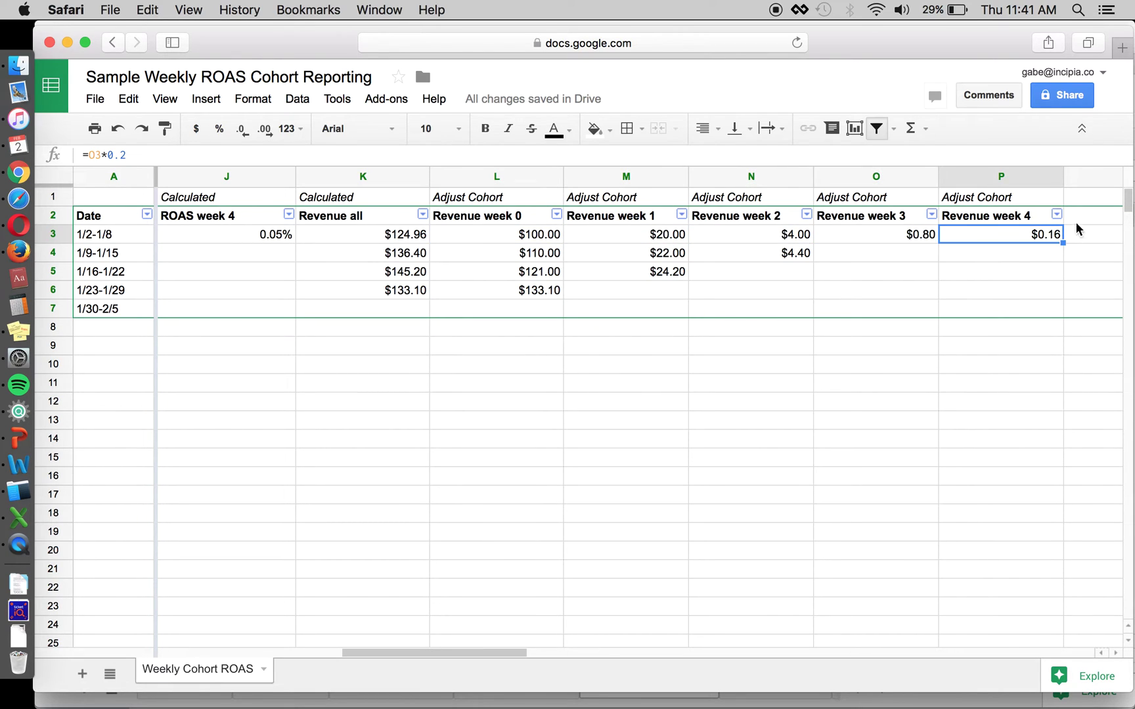
left_click(906, 238)
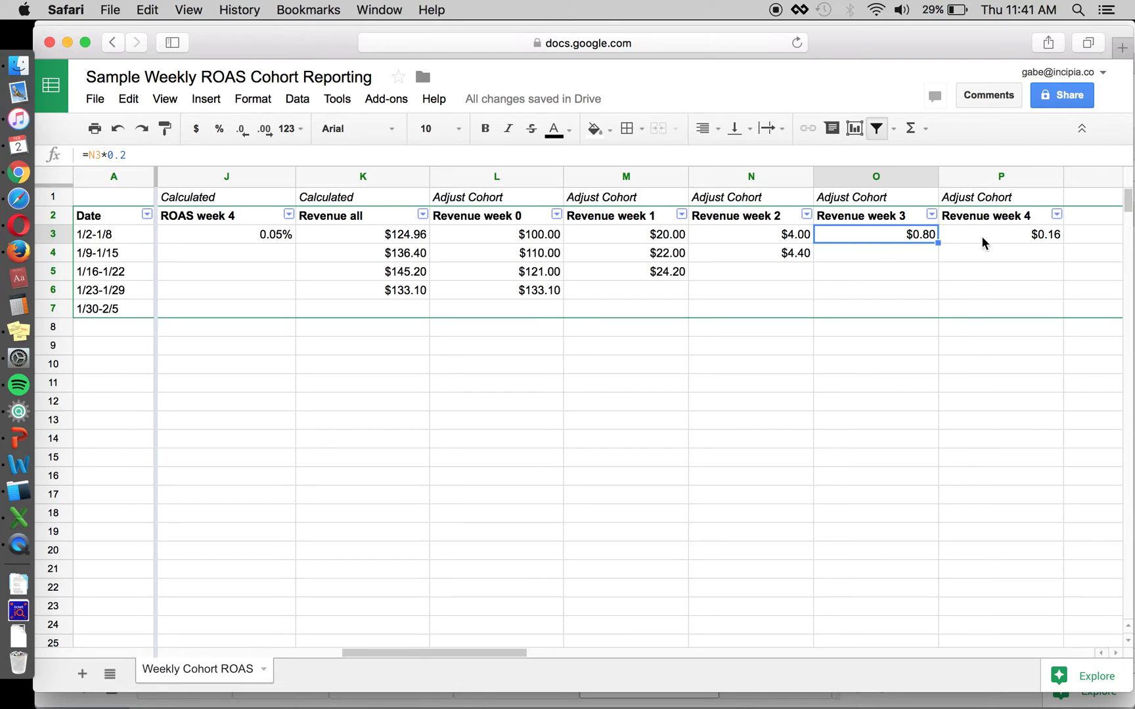
left_click(790, 238)
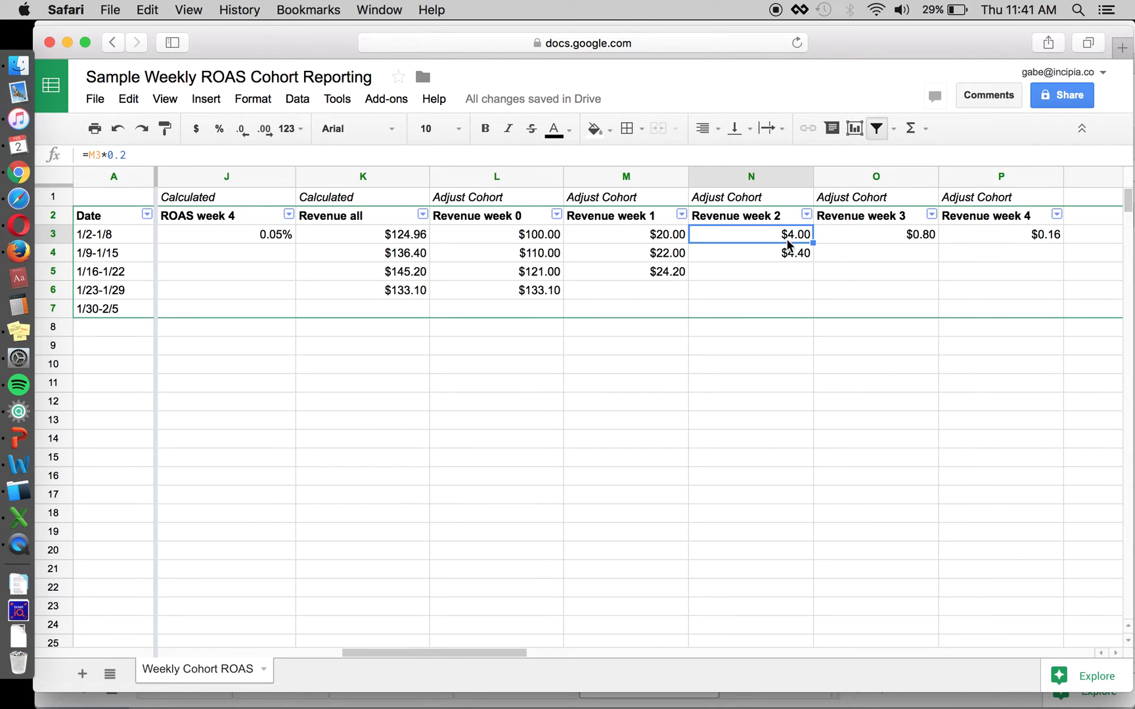
left_click(652, 236)
left_click(549, 238)
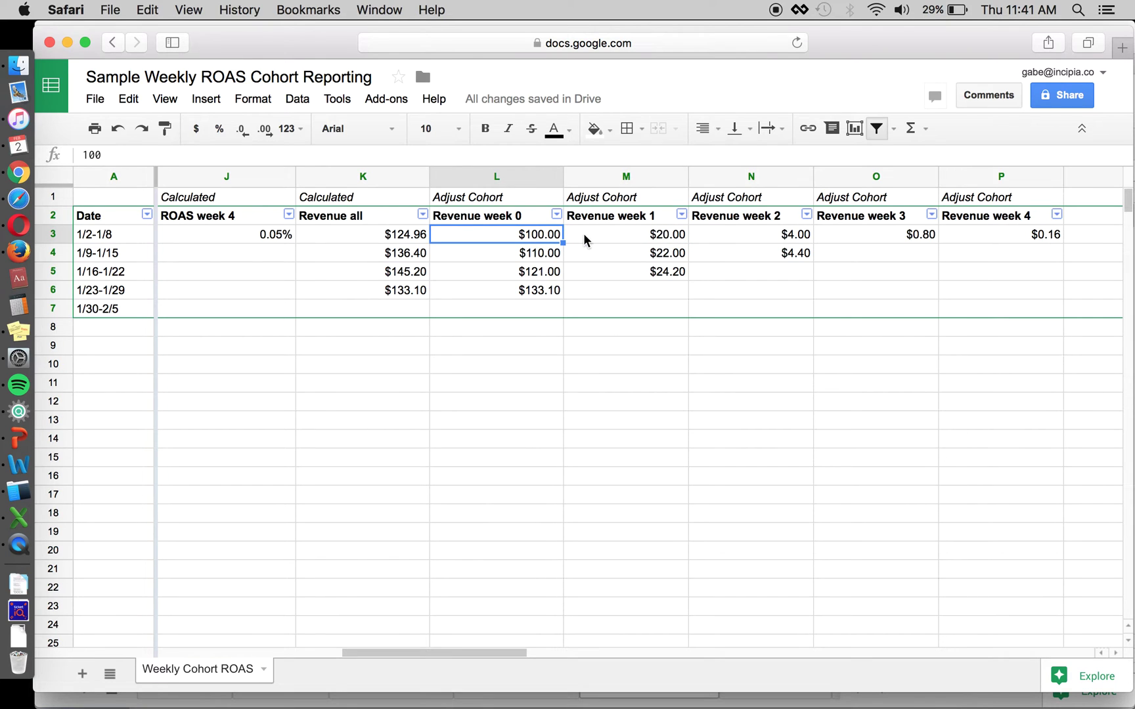
key("Right")
key("Right")
key("Right")
key("Right")
key("Right")
key("Right")
key("Right")
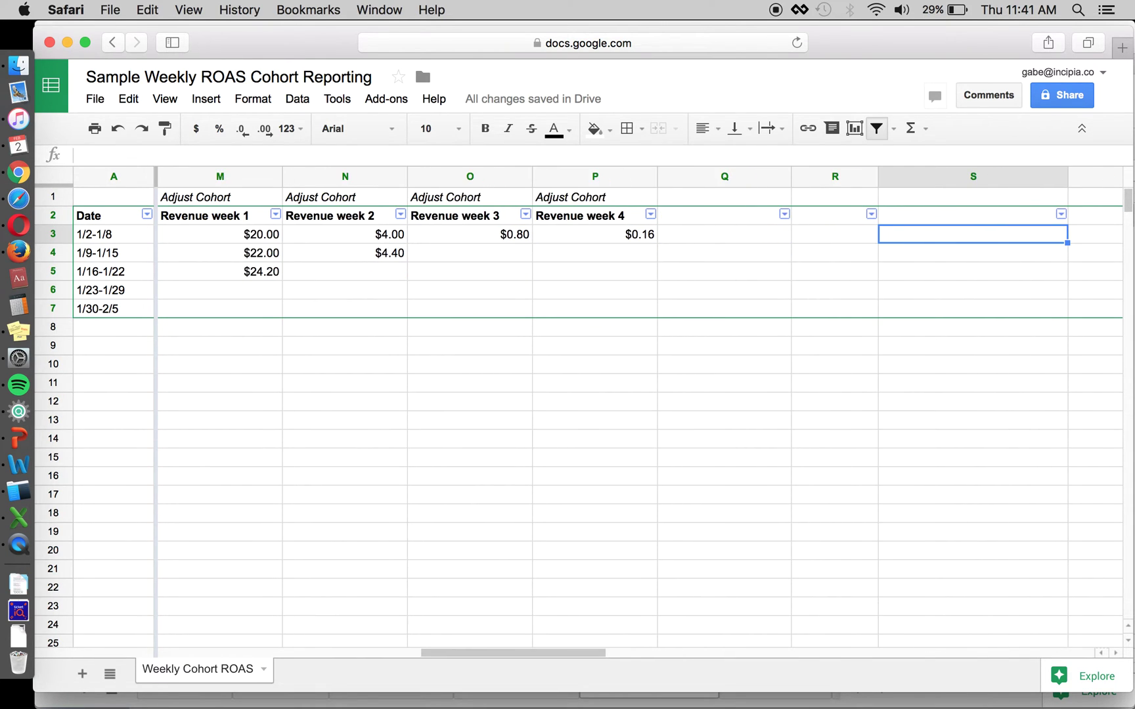
key("Right")
key("Right")
key("Right")
key("Left")
key("Left")
key("Left")
key("Left")
key("Left")
key("Left")
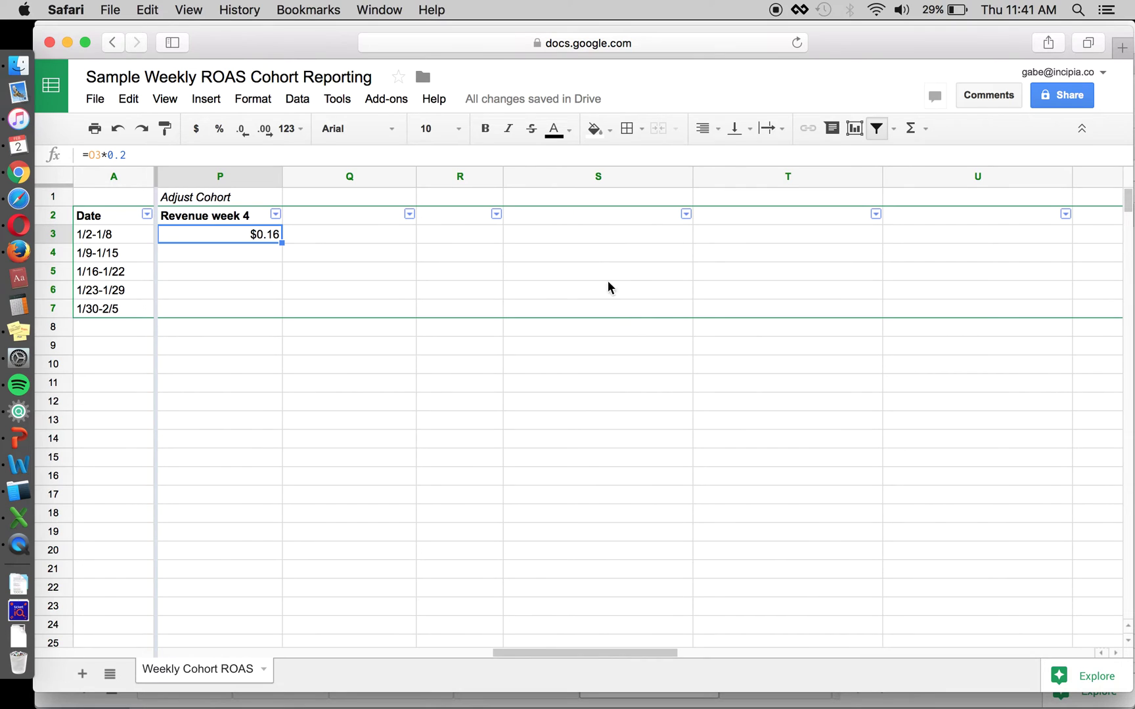
scroll(638, 307, "left", 10)
scroll(805, 235, "right", 5)
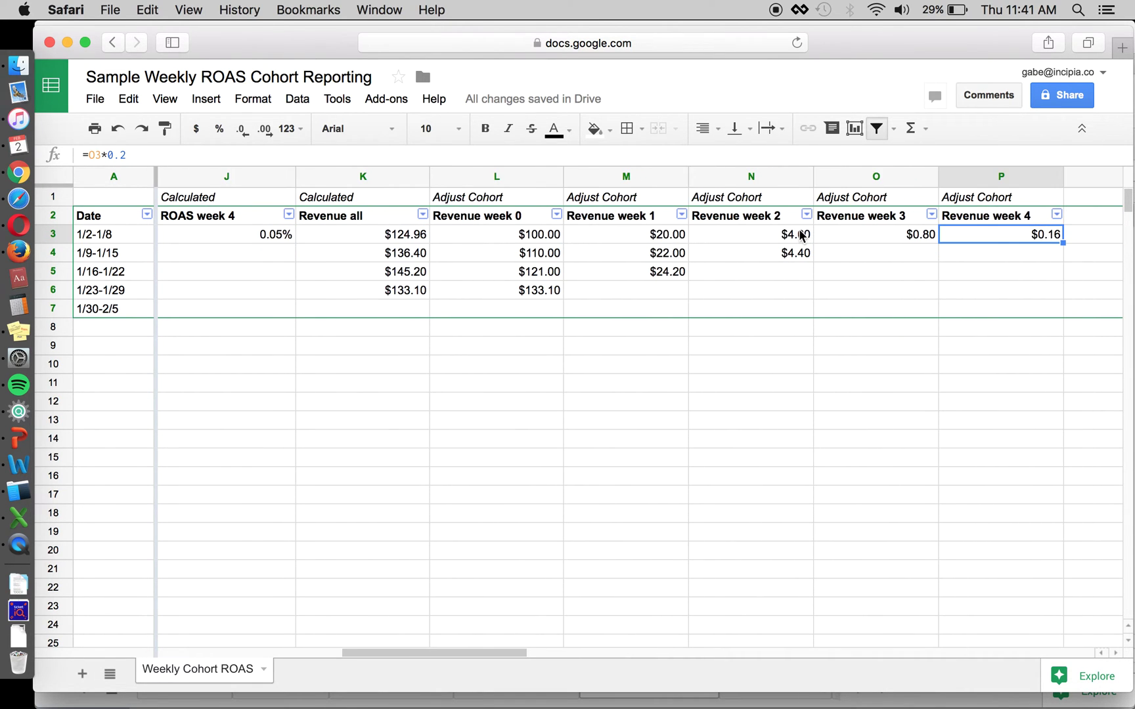
left_click(529, 236)
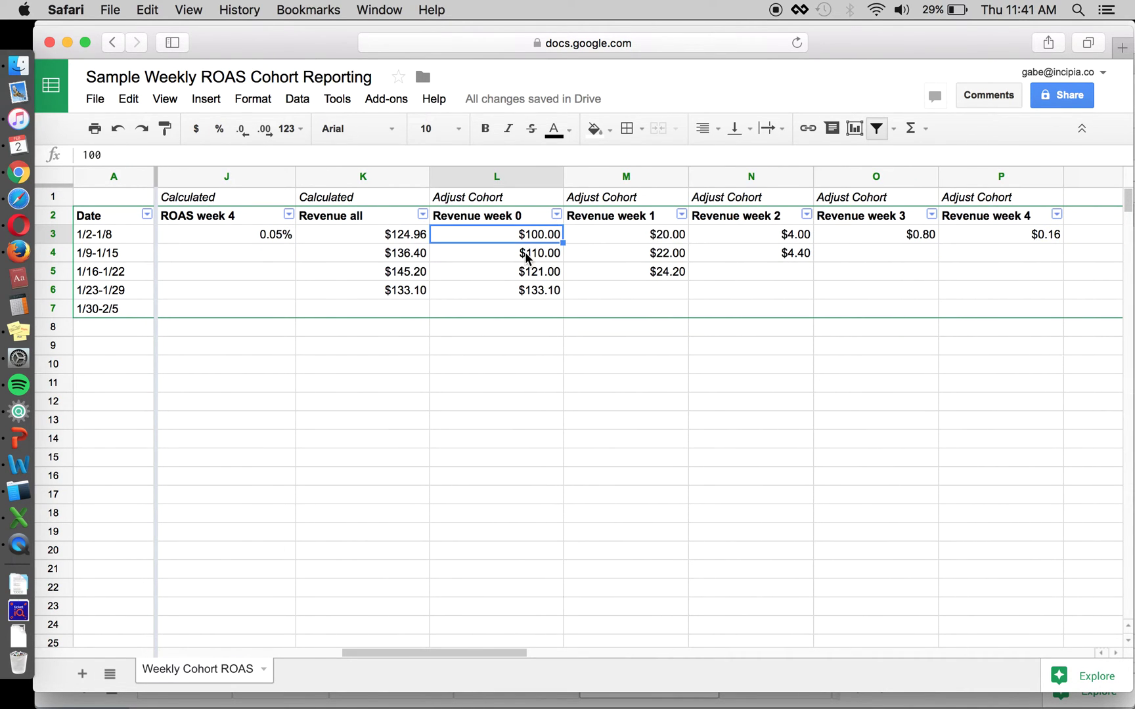
key("Right")
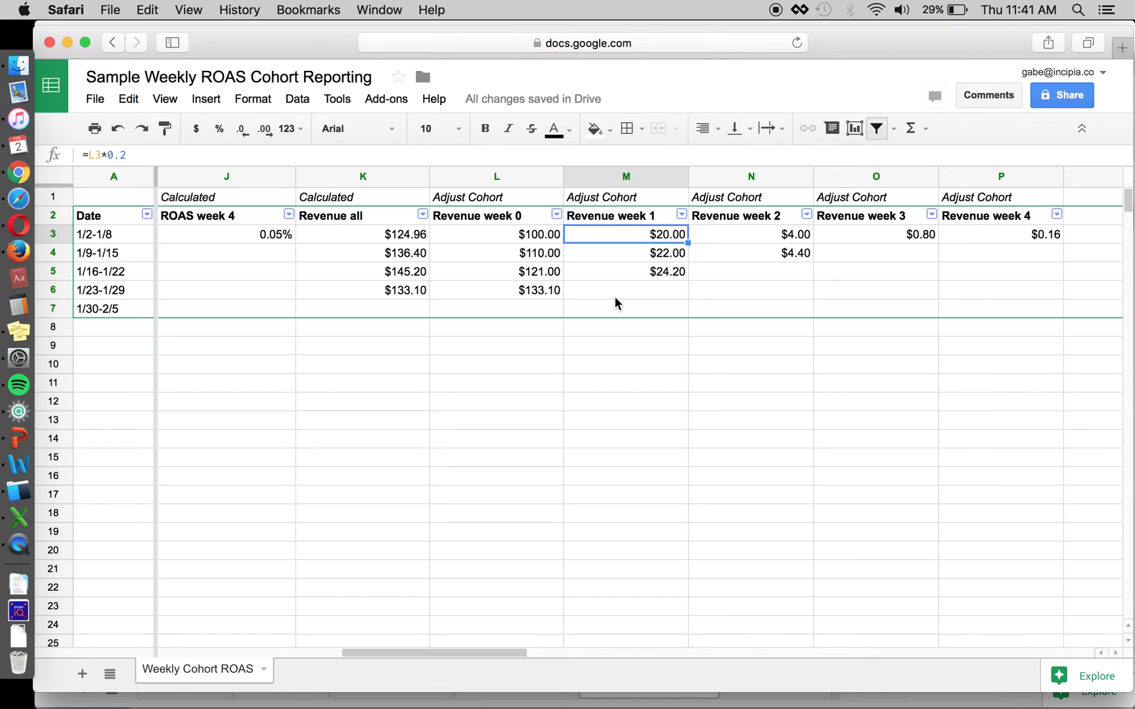
scroll(624, 259, "left", 2)
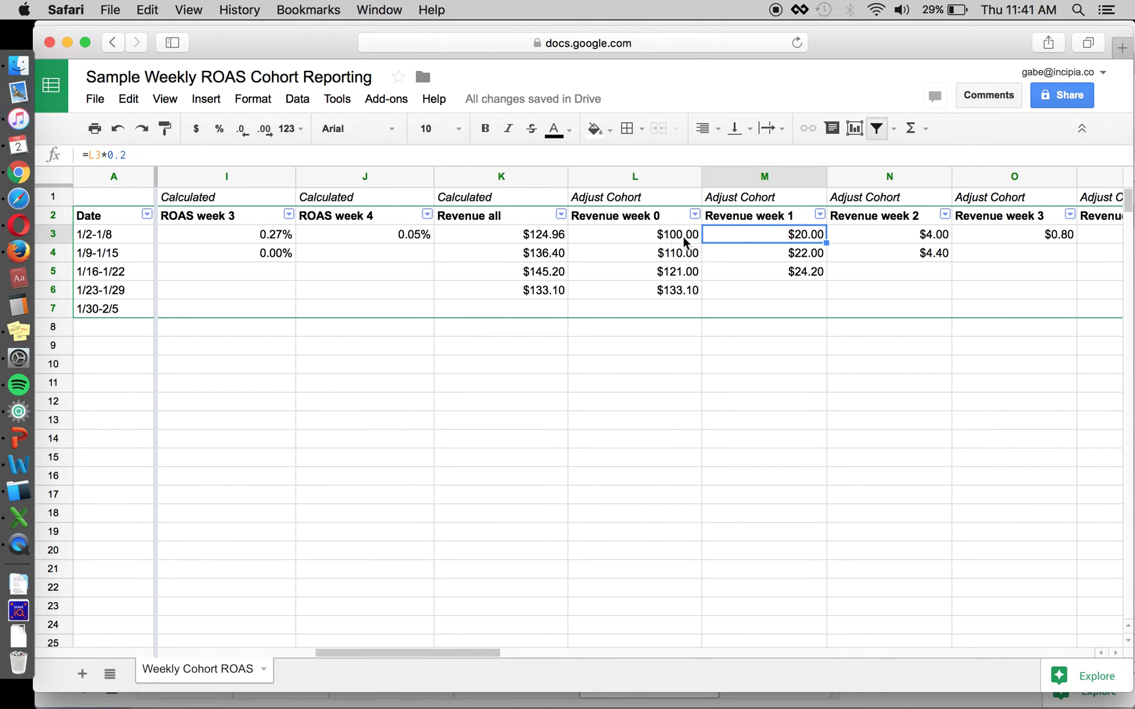
scroll(716, 279, "left", 4)
scroll(676, 286, "left", 4)
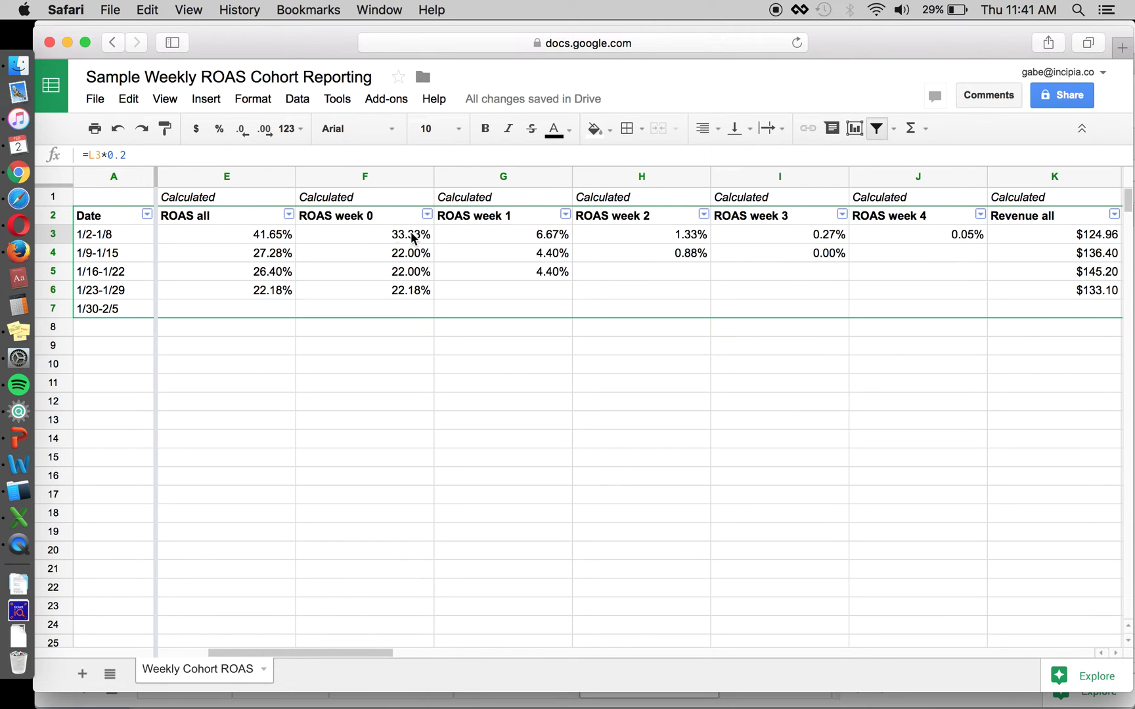
left_click(270, 237)
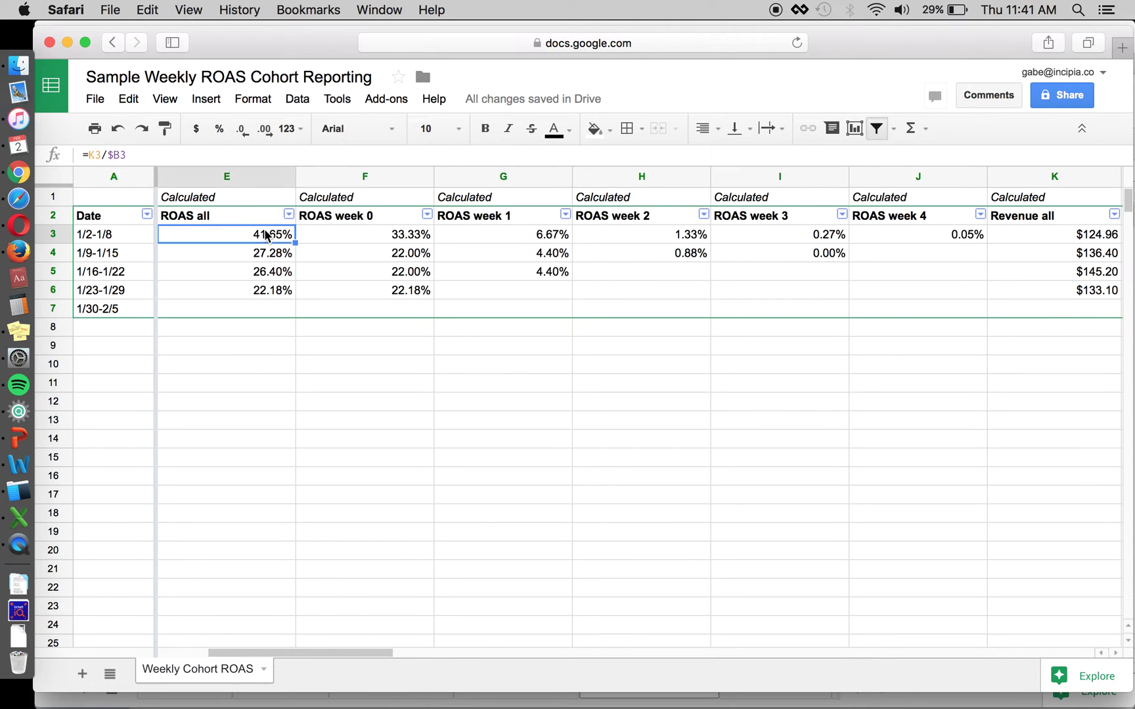
left_click(370, 245)
scroll(189, 315, "left", 5)
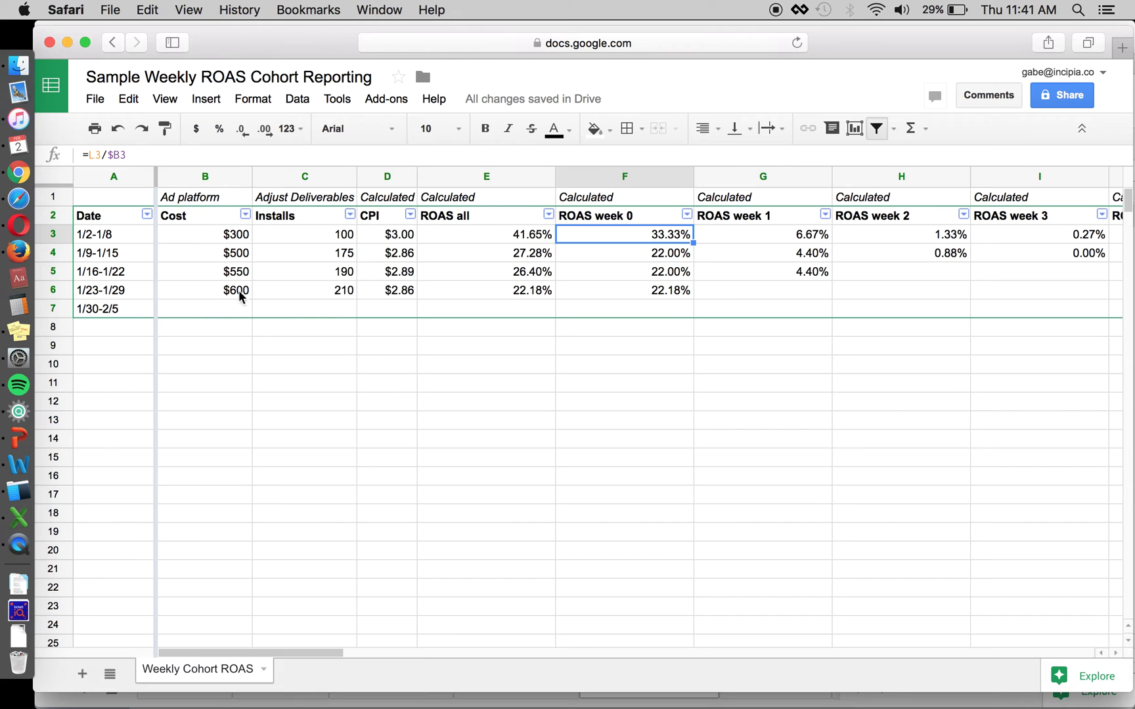
scroll(362, 283, "right", 2)
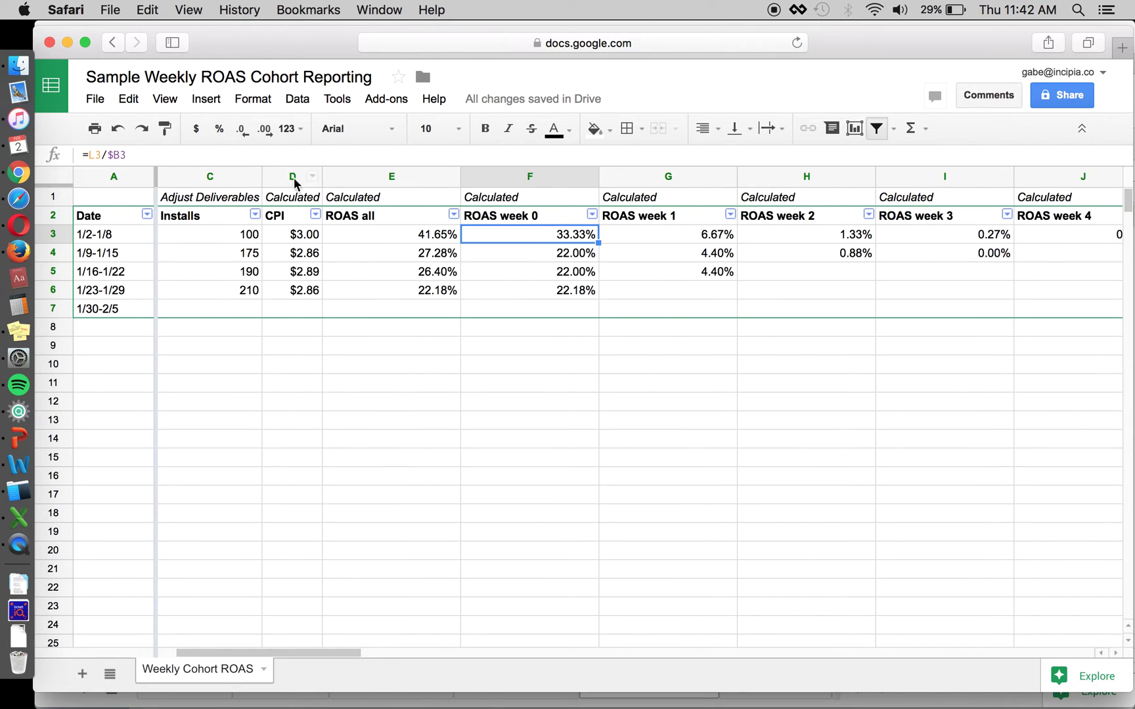
scroll(553, 238, "right", 2)
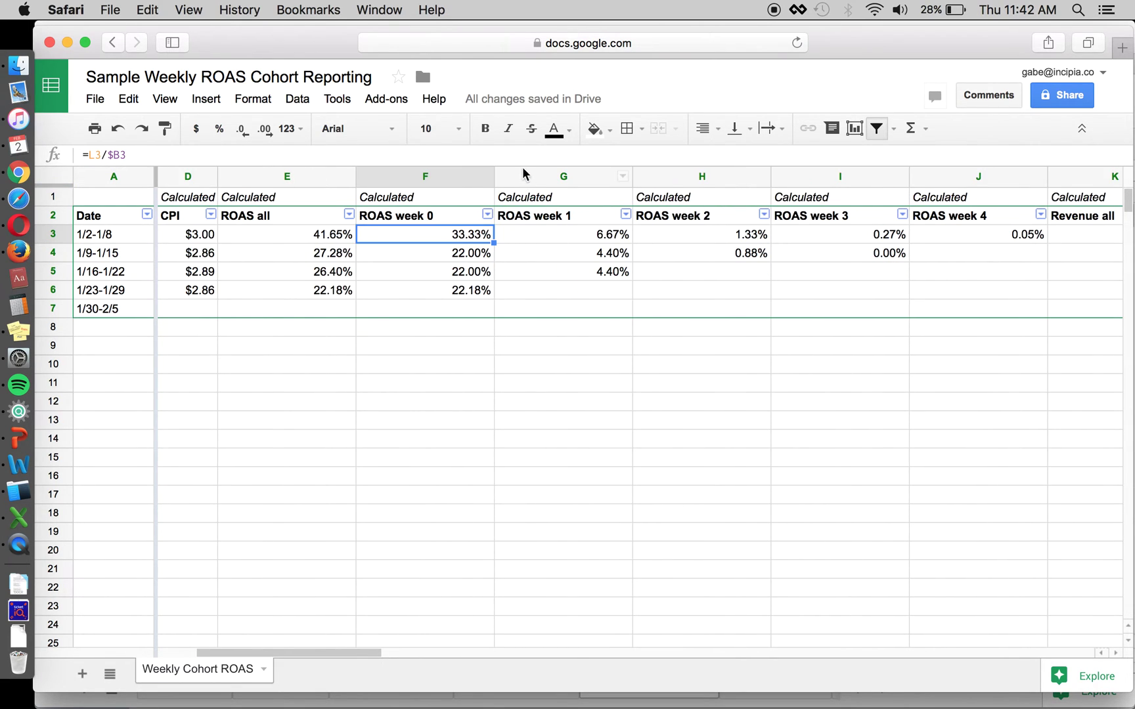
key("Return")
scroll(583, 261, "right", 4)
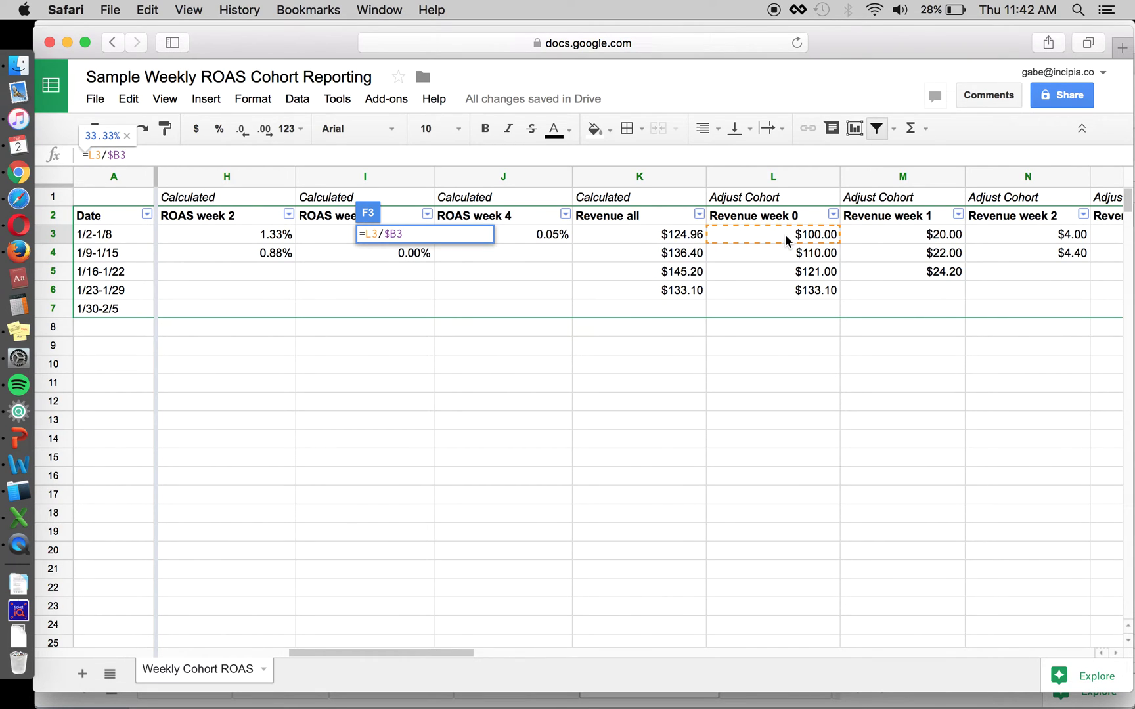
scroll(785, 234, "left", 6)
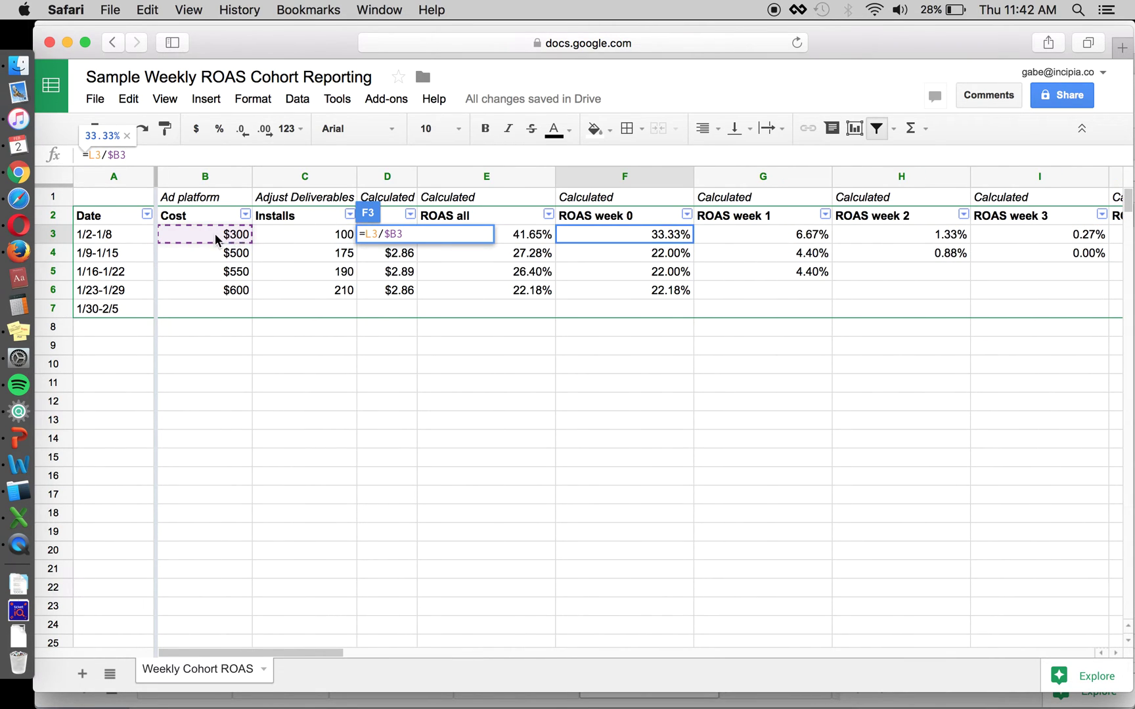
key("Tab")
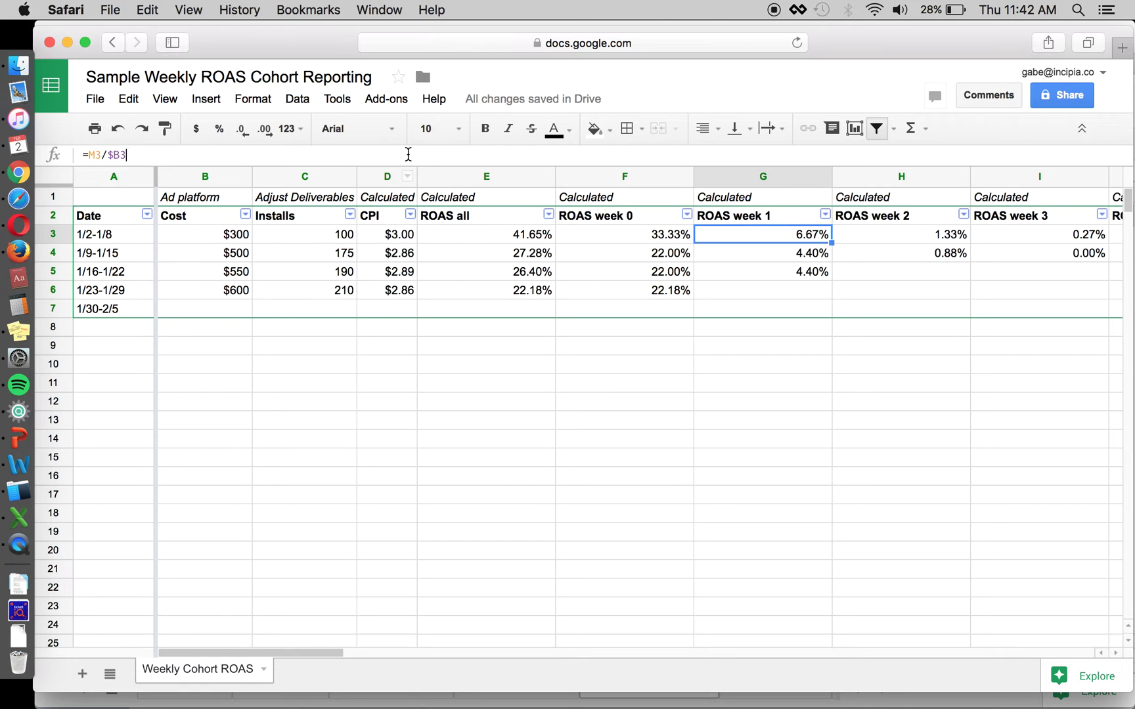
left_click(405, 154)
scroll(582, 273, "right", 6)
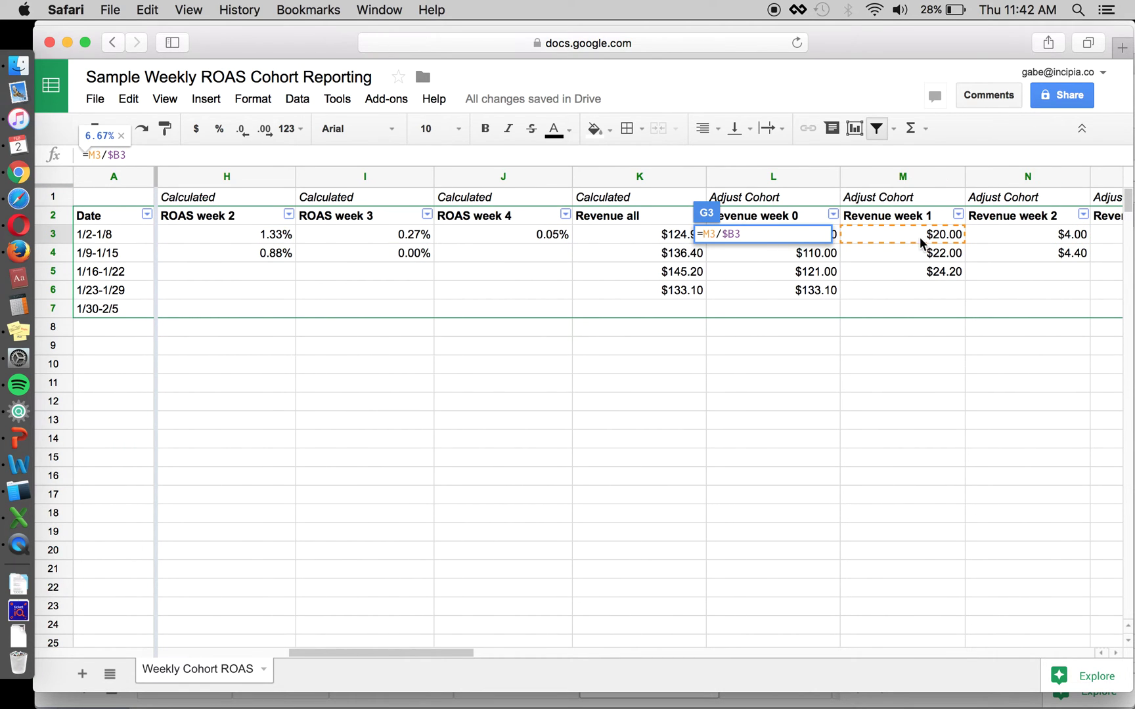
scroll(788, 263, "left", 6)
key("Escape")
key("Left")
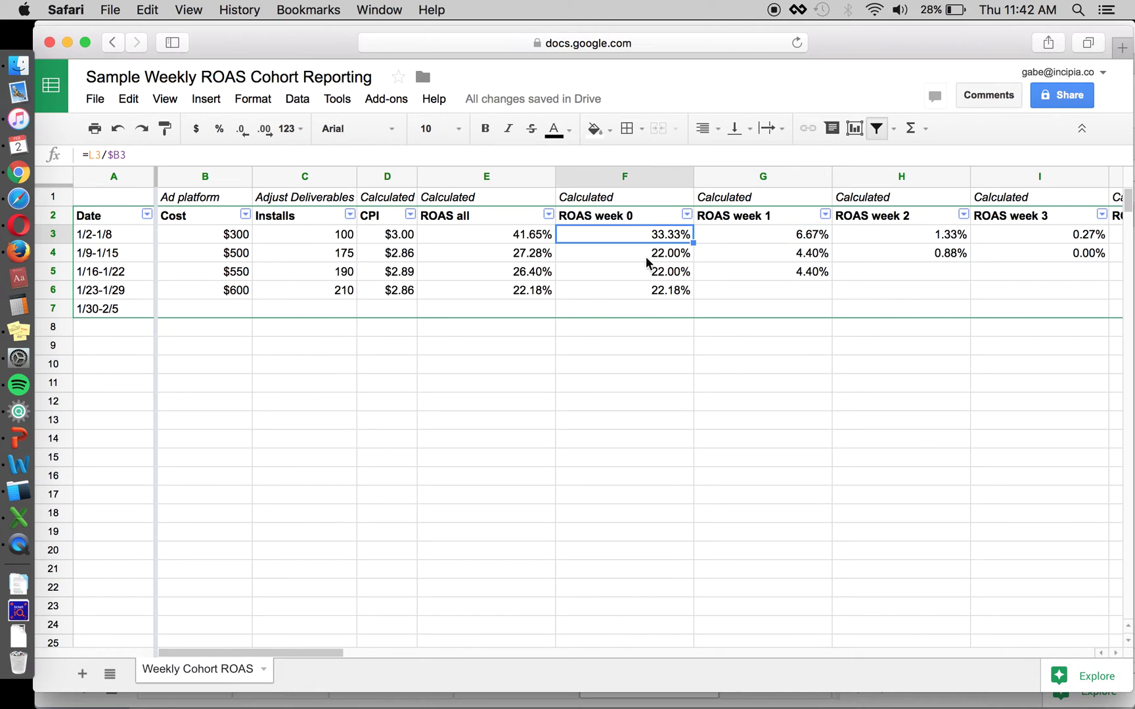
key("Right")
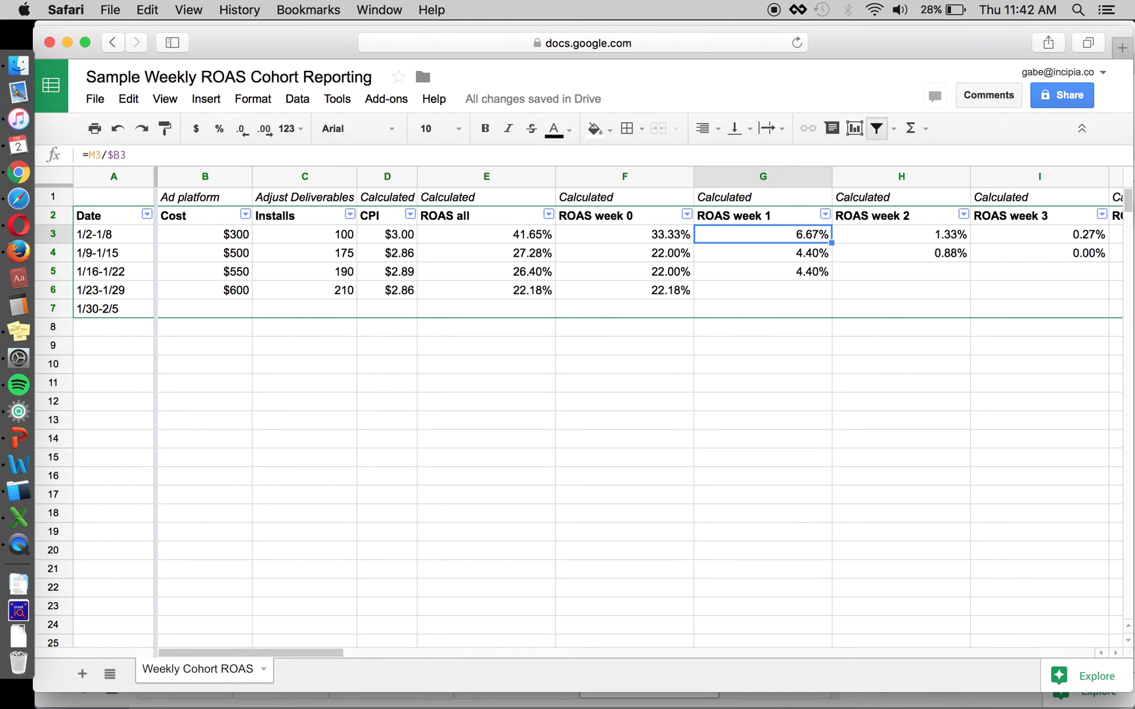
key("Right")
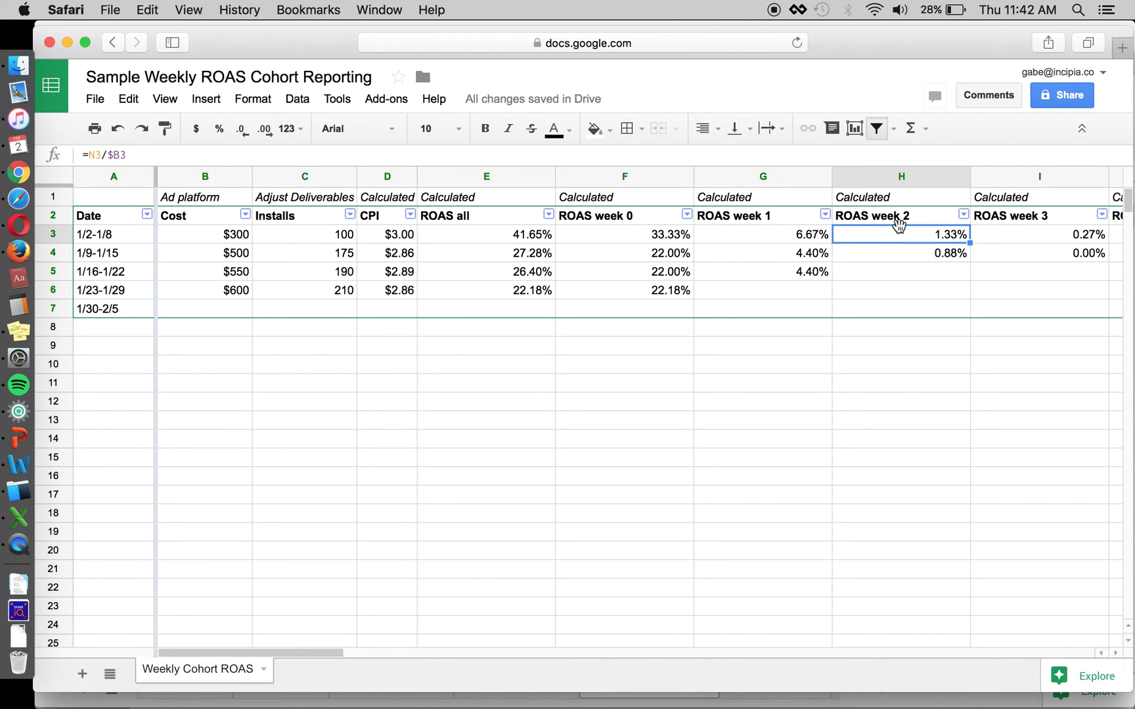
scroll(907, 260, "right", 1)
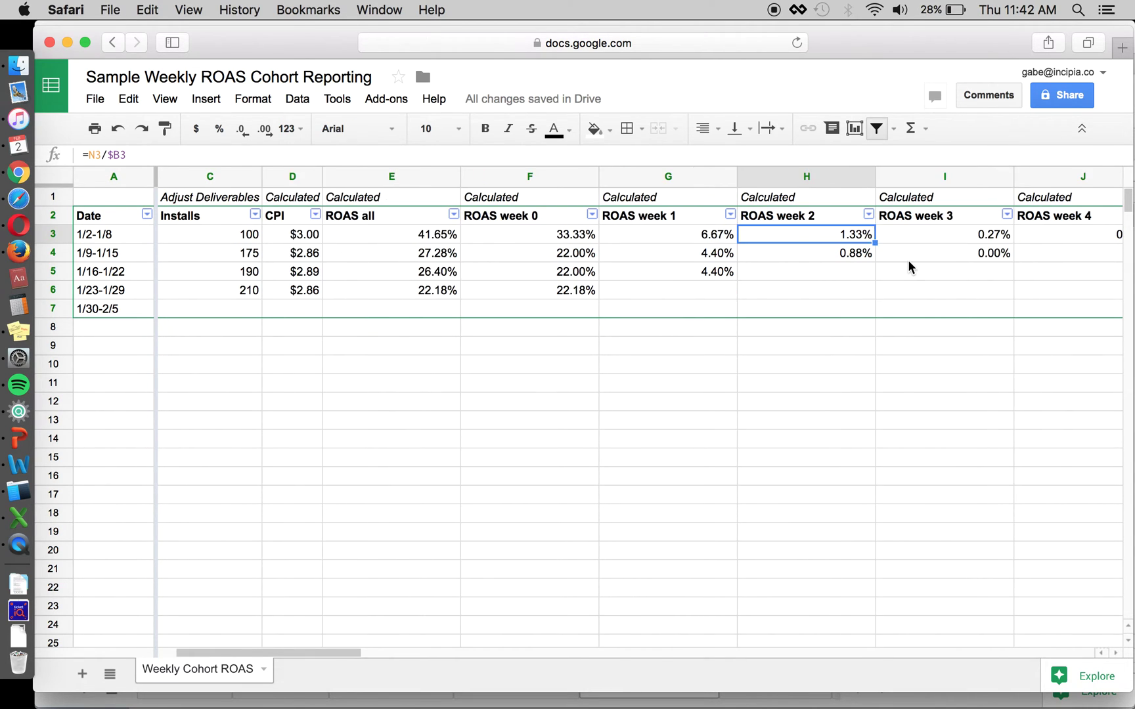
scroll(908, 260, "left", 1)
left_click(518, 237)
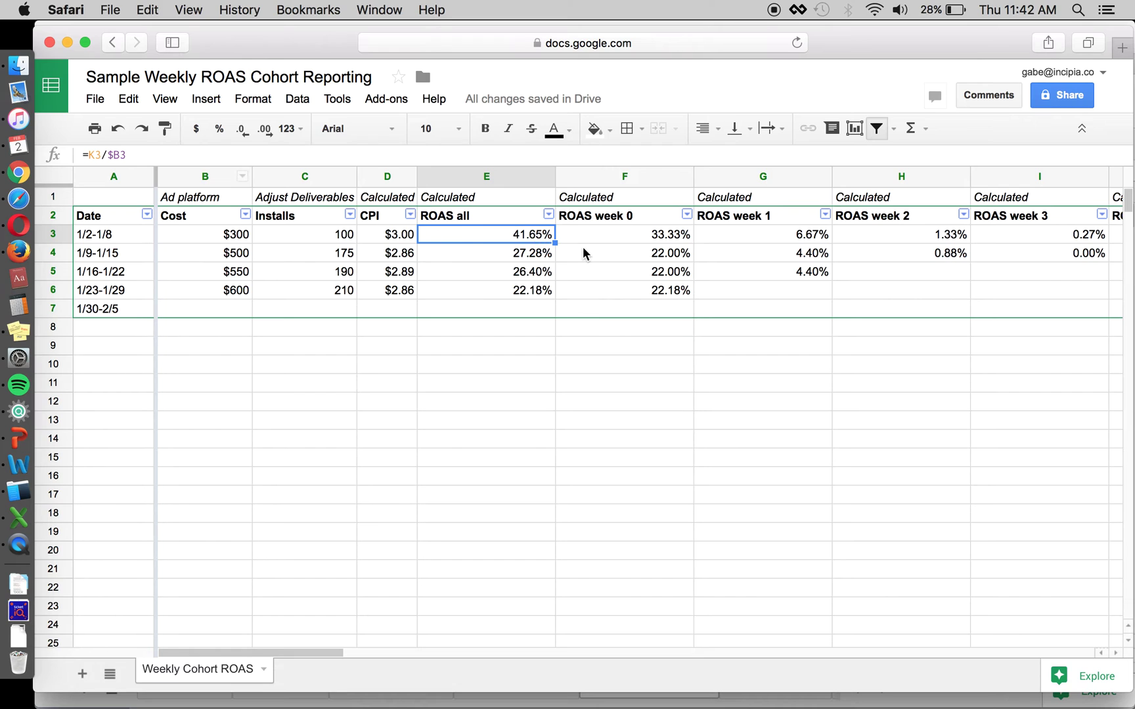
scroll(582, 249, "right", 4)
left_click(920, 238)
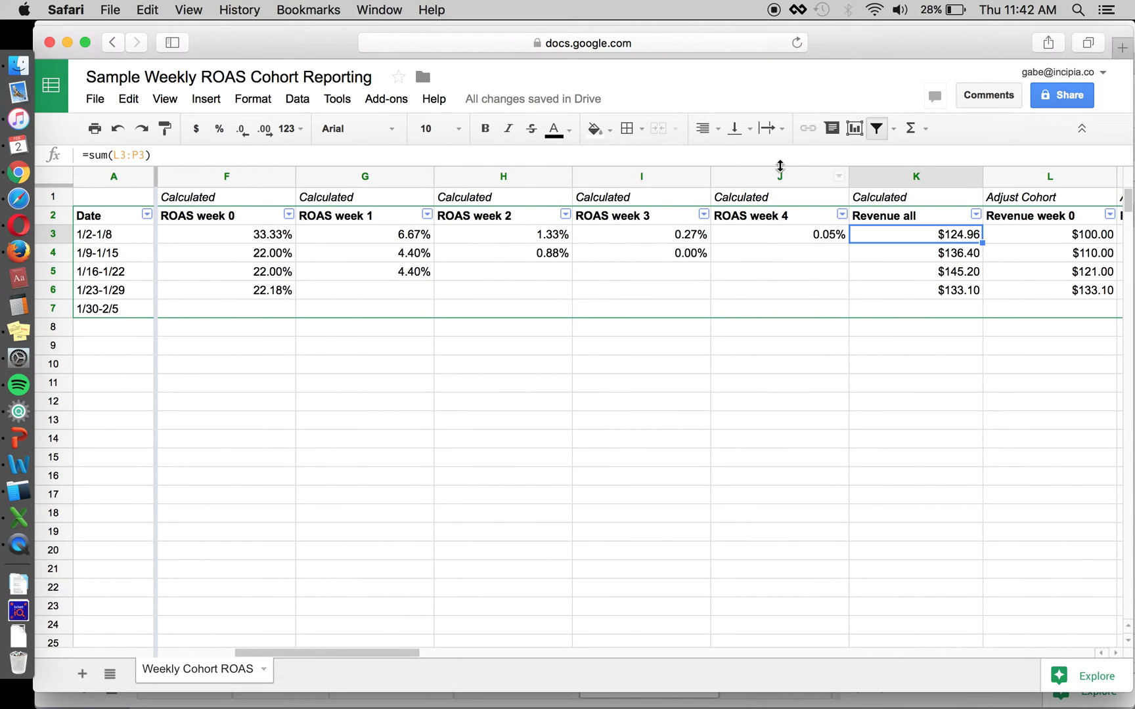
key("Return")
scroll(768, 252, "right", 5)
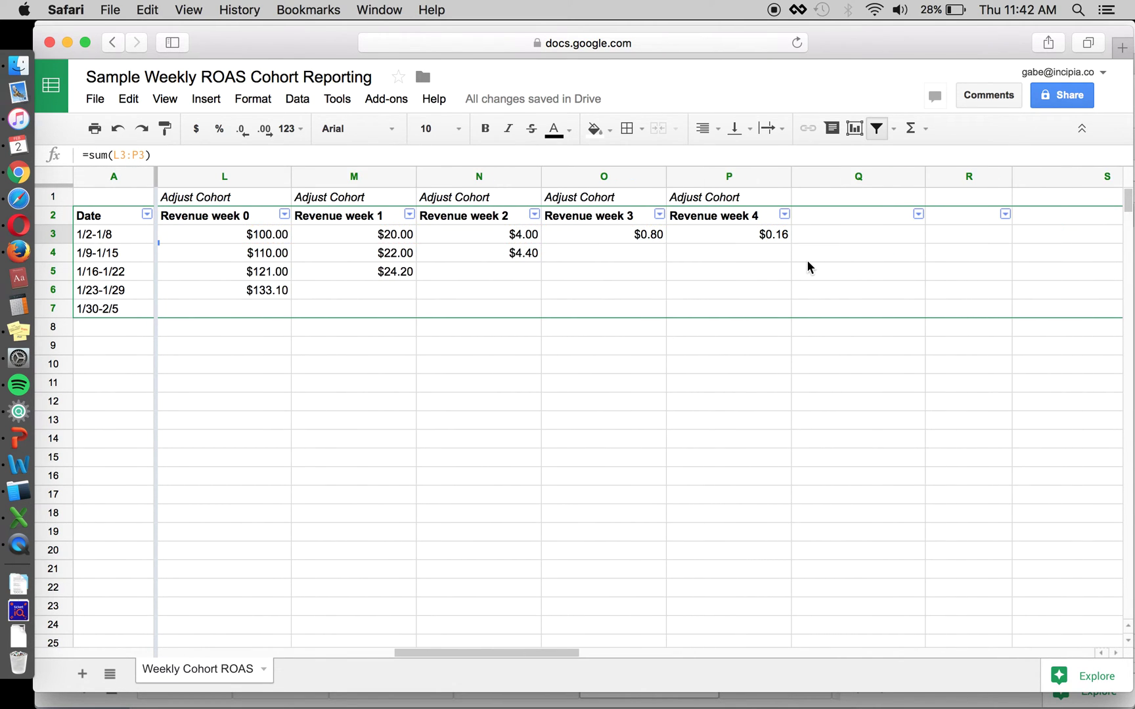
scroll(806, 260, "left", 8)
left_click(194, 234)
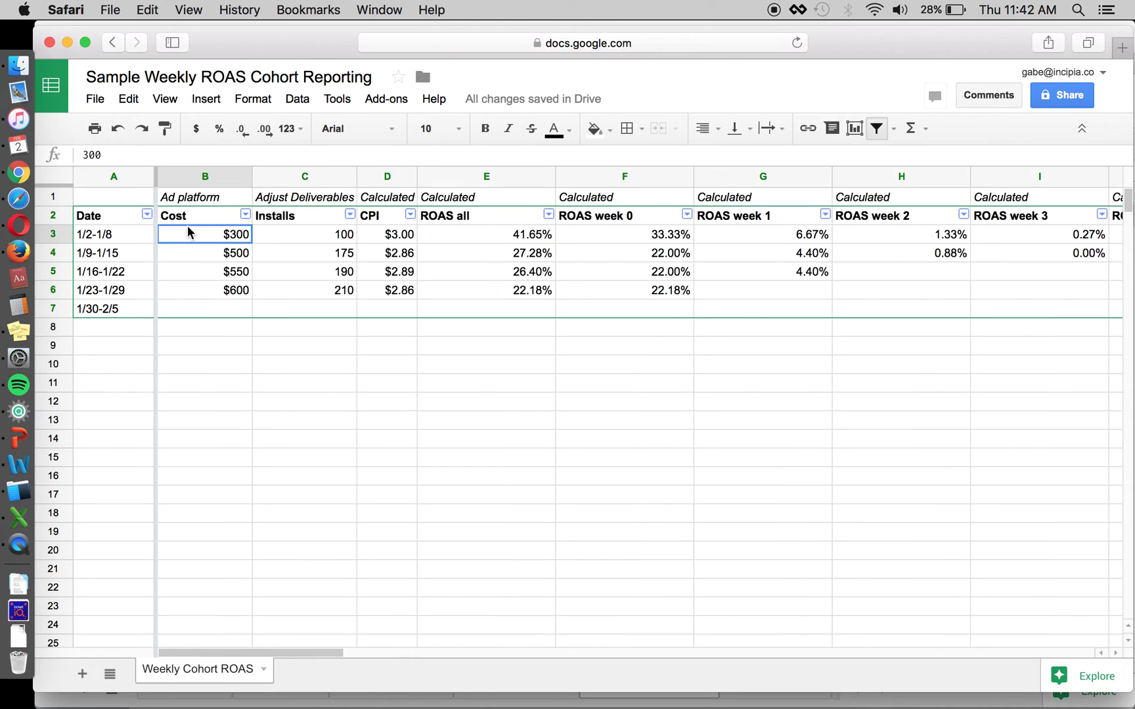
left_click(482, 234)
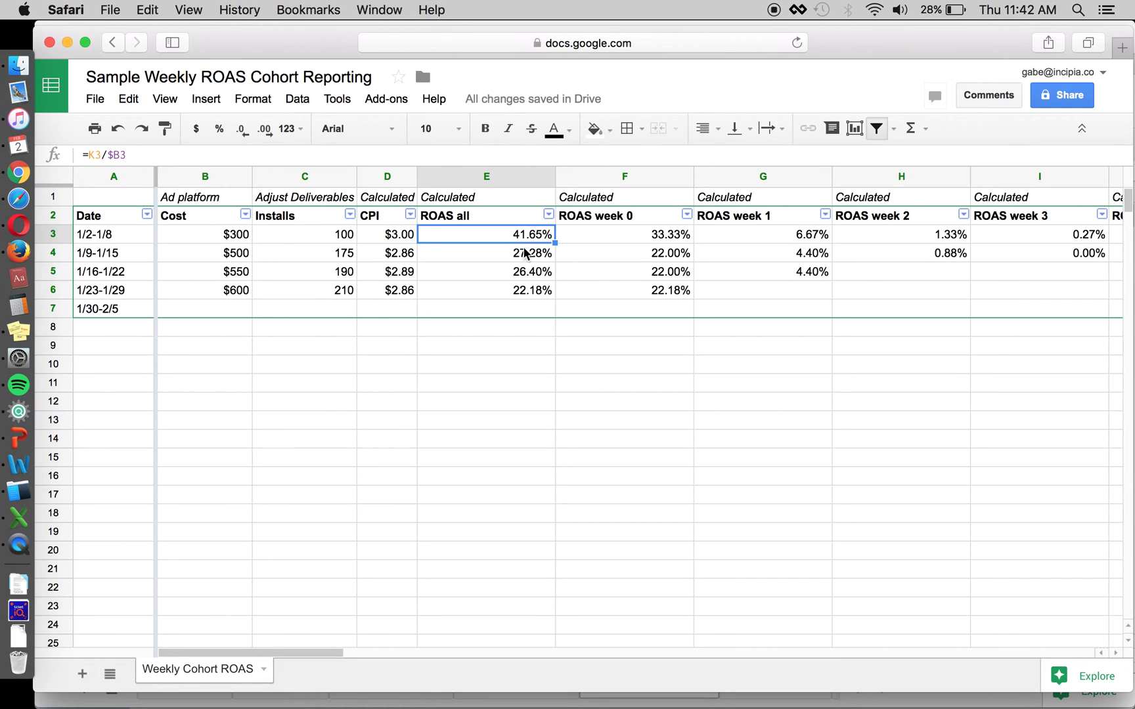
left_click(229, 240)
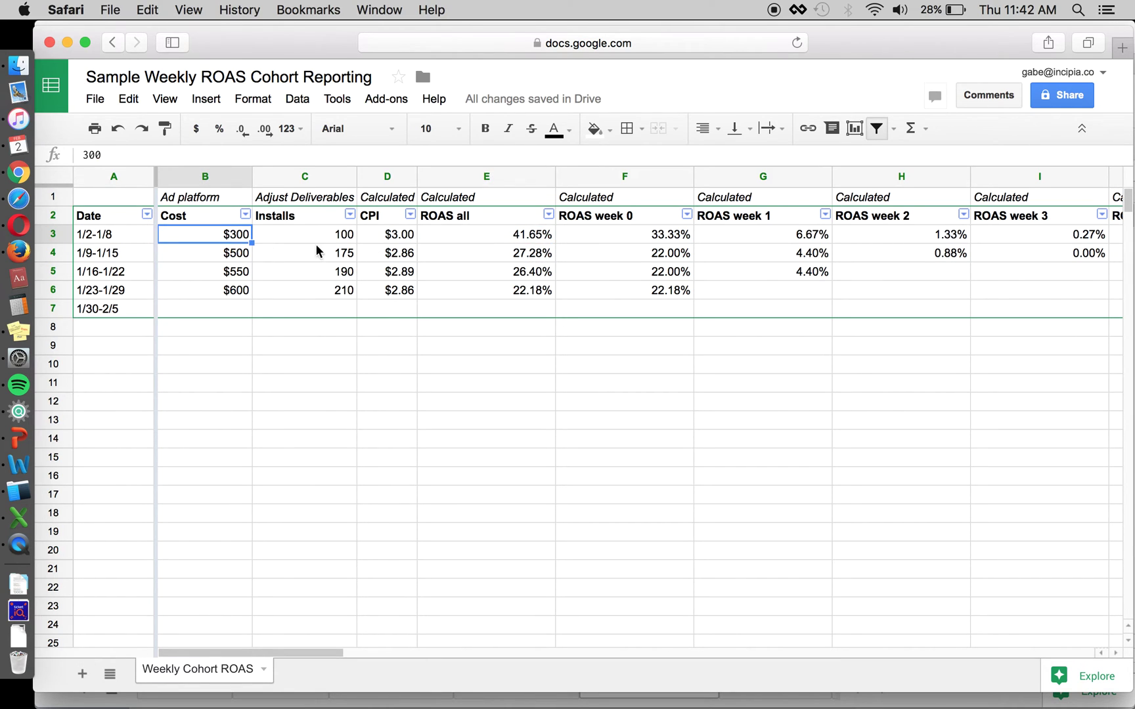
scroll(351, 255, "right", 3)
left_click(992, 239)
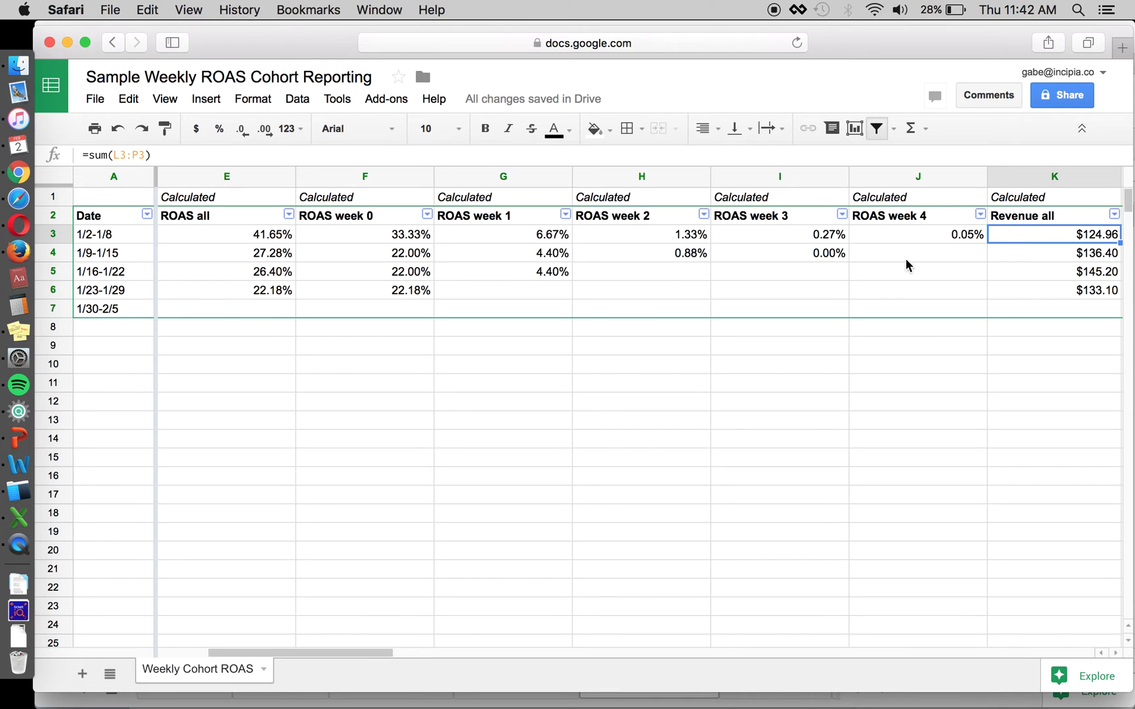
scroll(717, 278, "left", 3)
left_click(521, 240)
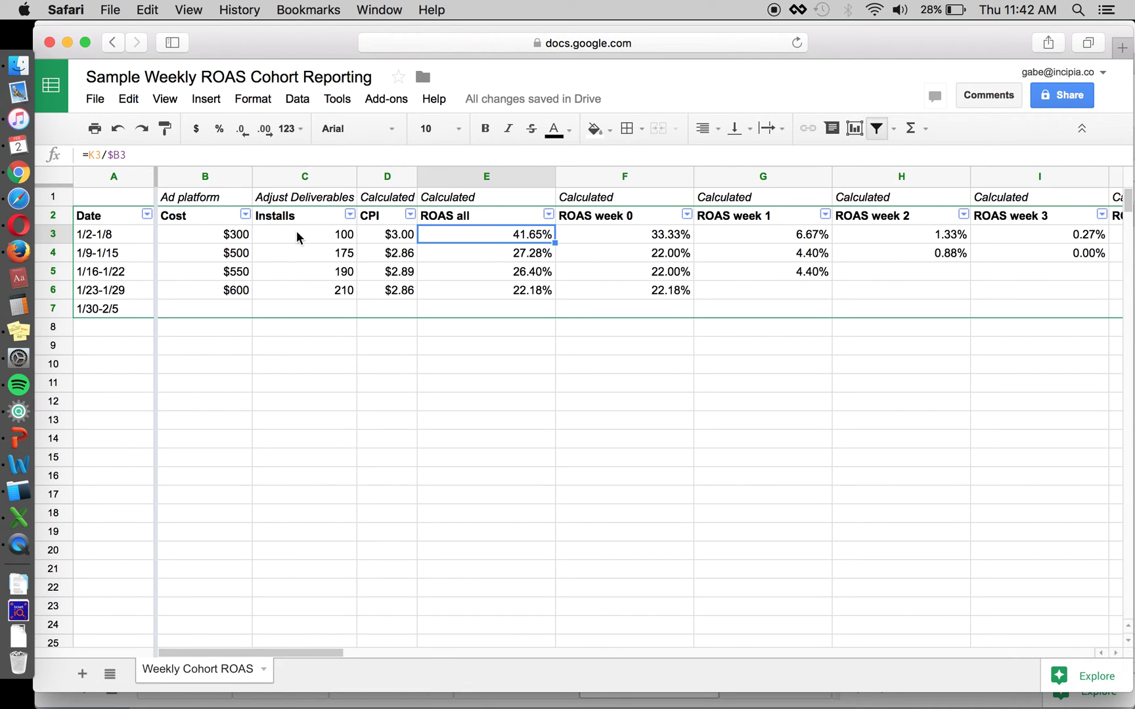
left_click(130, 234)
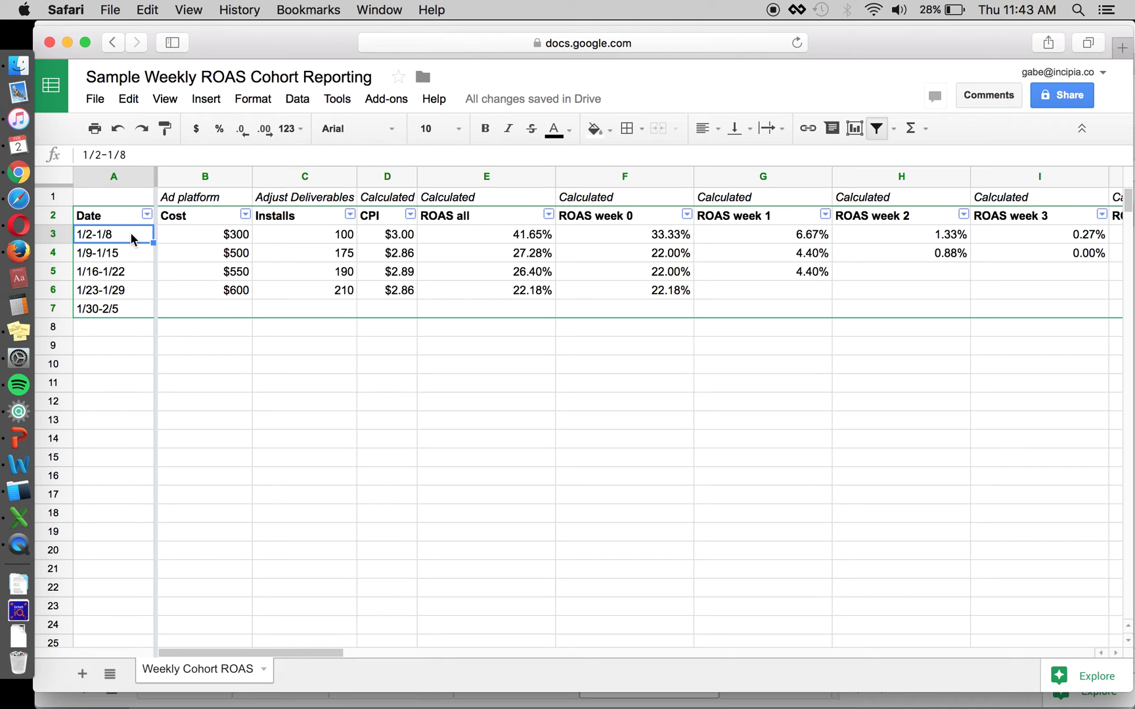
left_click(426, 237)
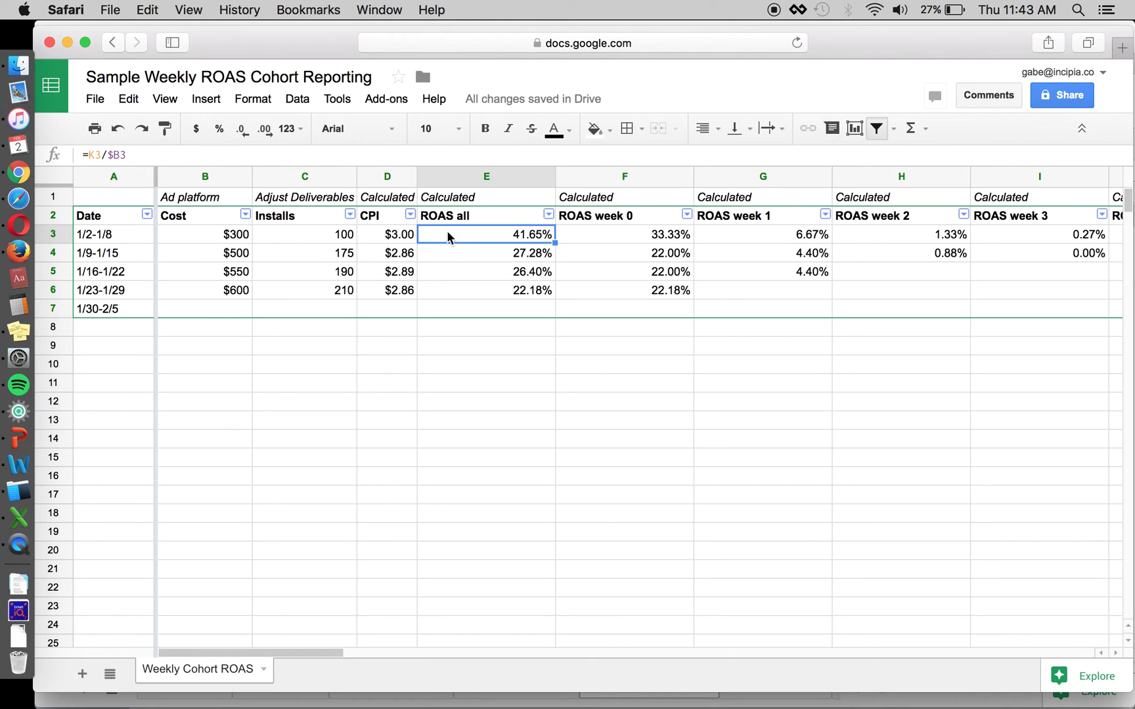
left_click(125, 229)
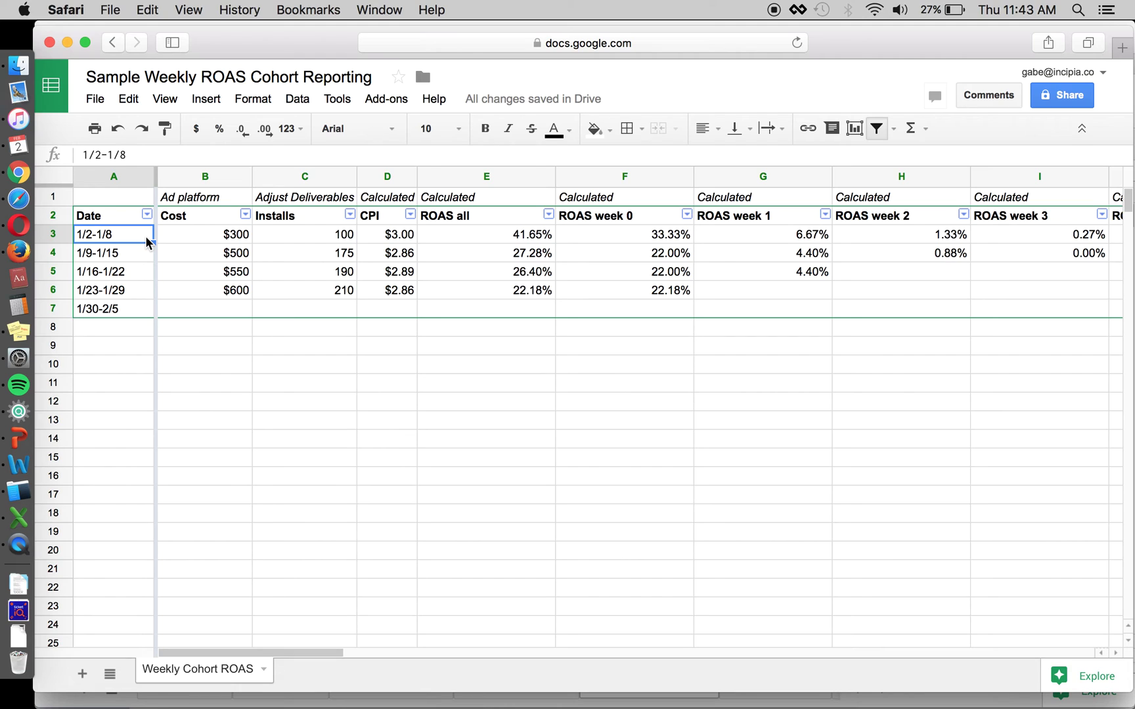
left_click(471, 235)
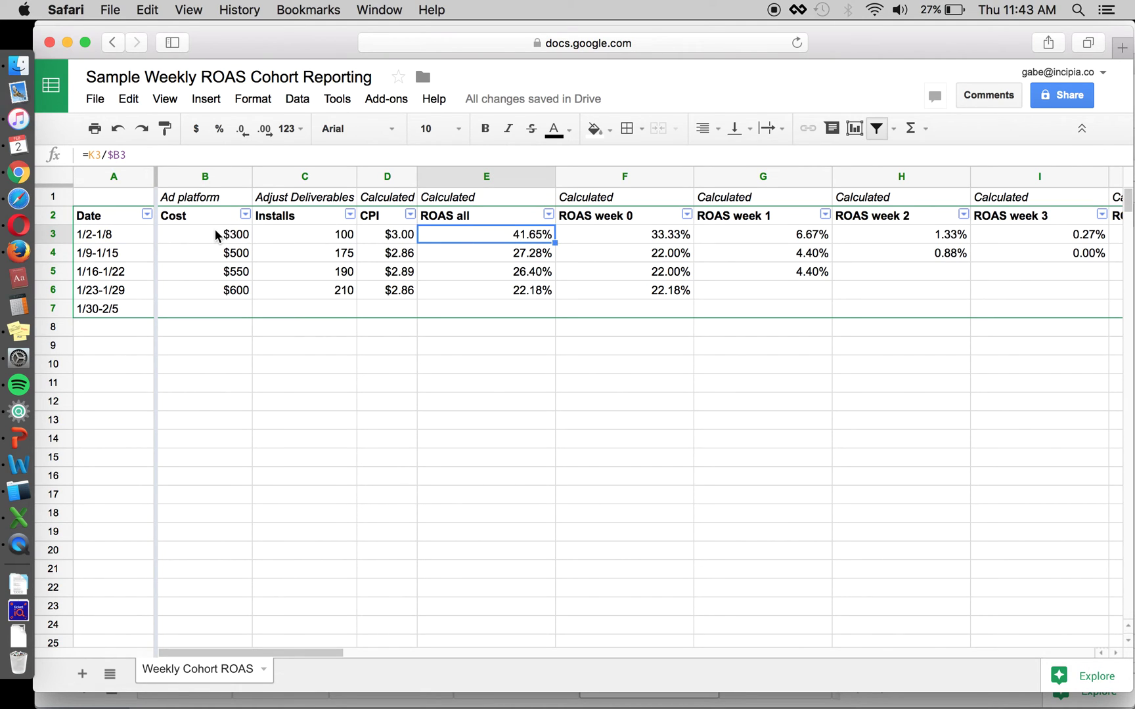
left_click(479, 258)
left_click(480, 294)
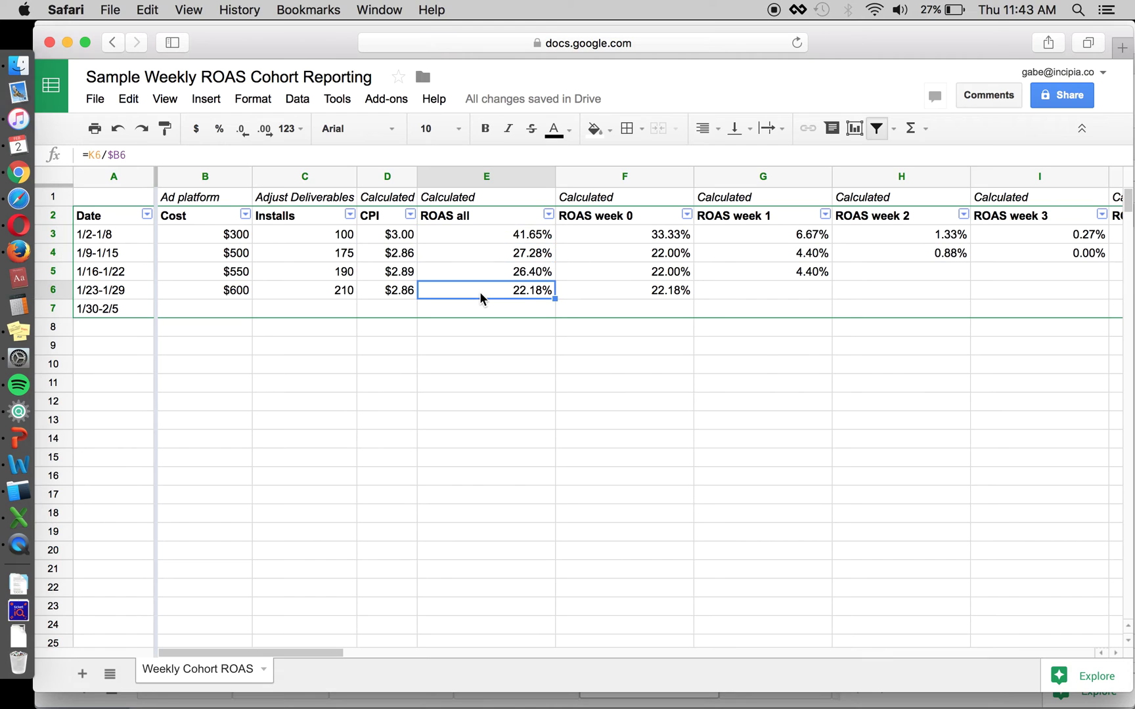
key("Up")
key("Up")
key("Up")
key("Up")
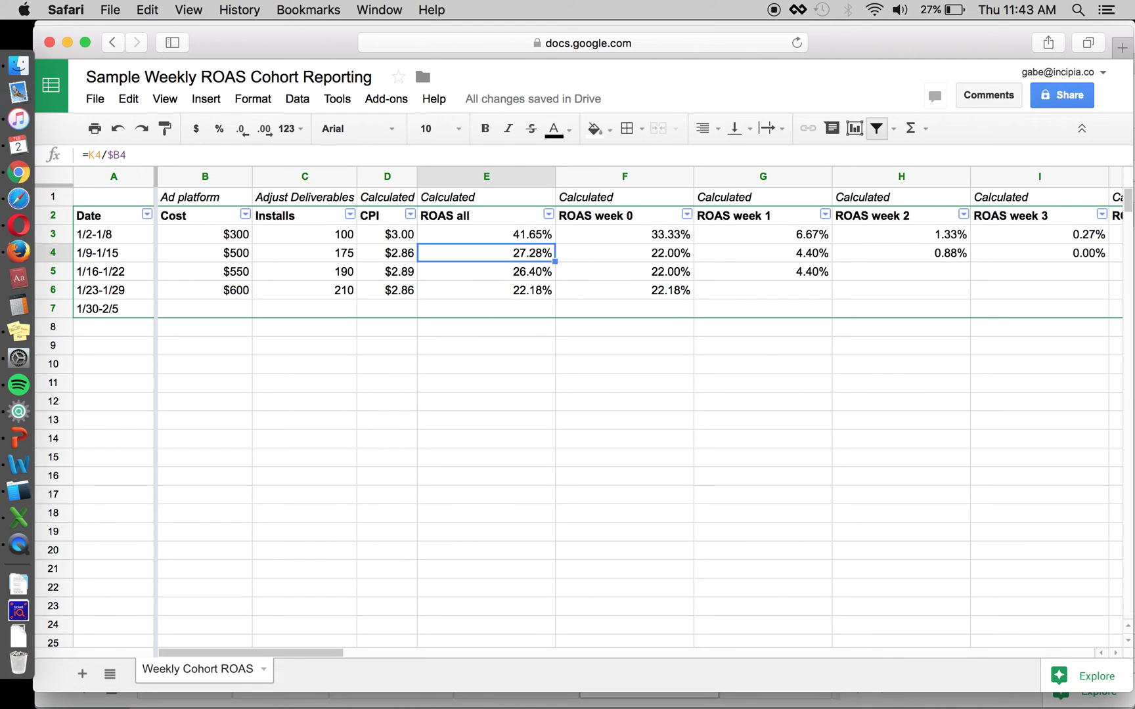
key("Down")
key("Down")
key("Down")
key("Up")
key("Up")
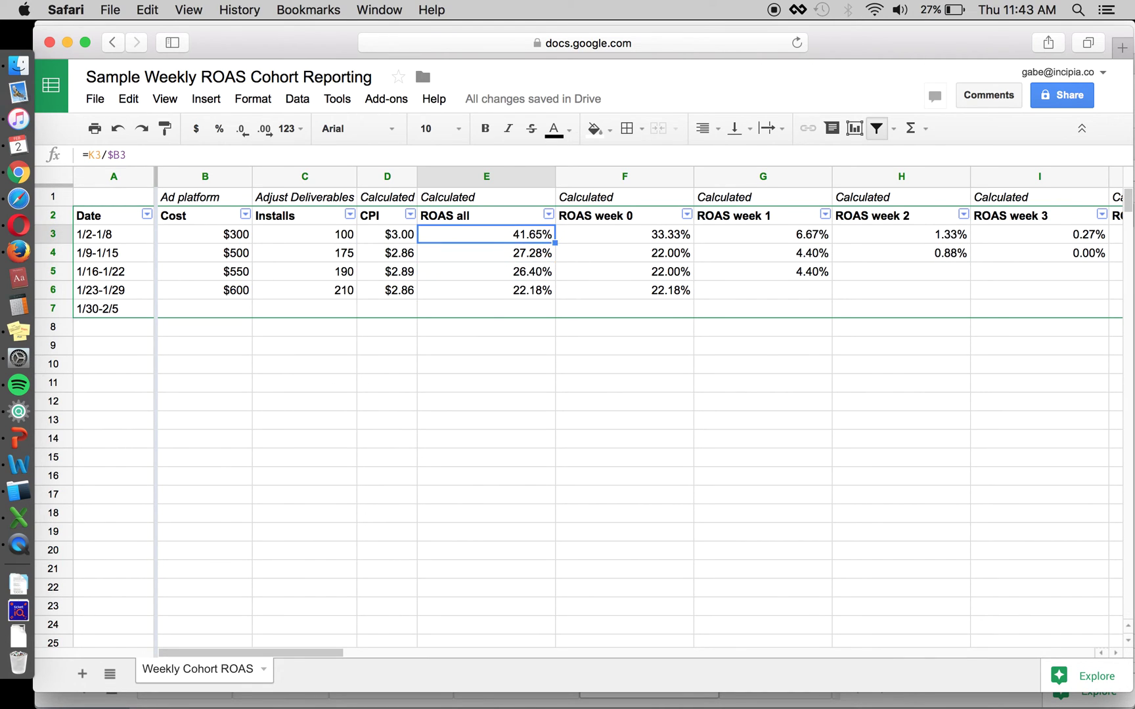
left_click(457, 289)
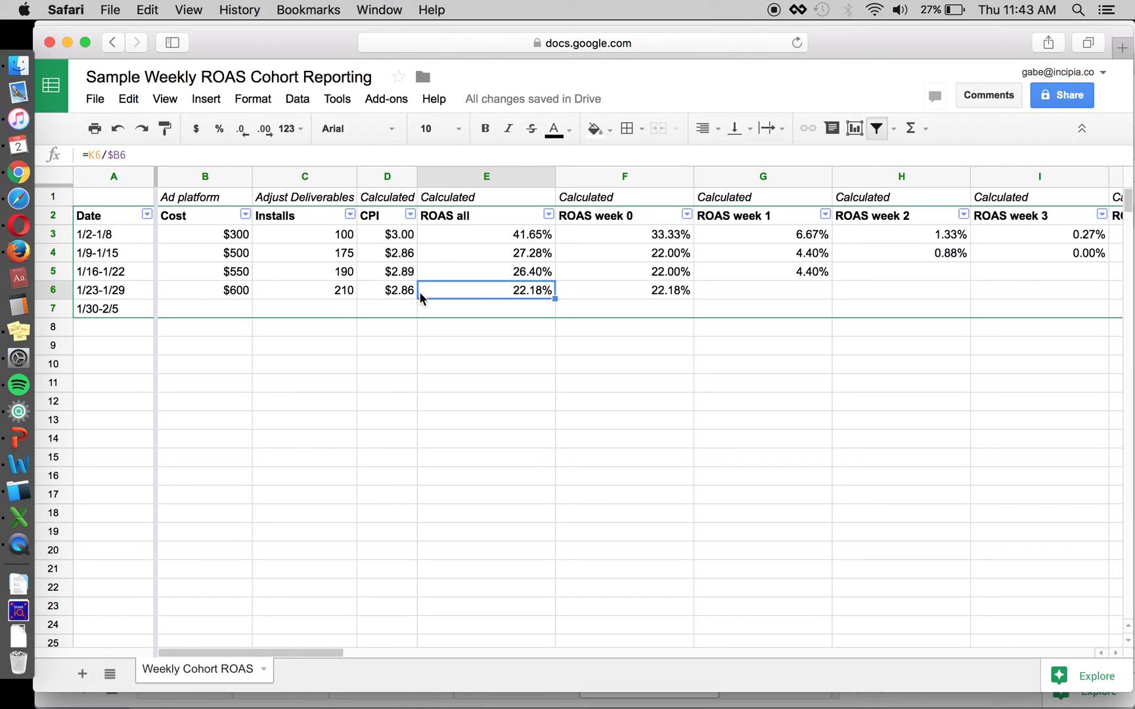
left_click(205, 287)
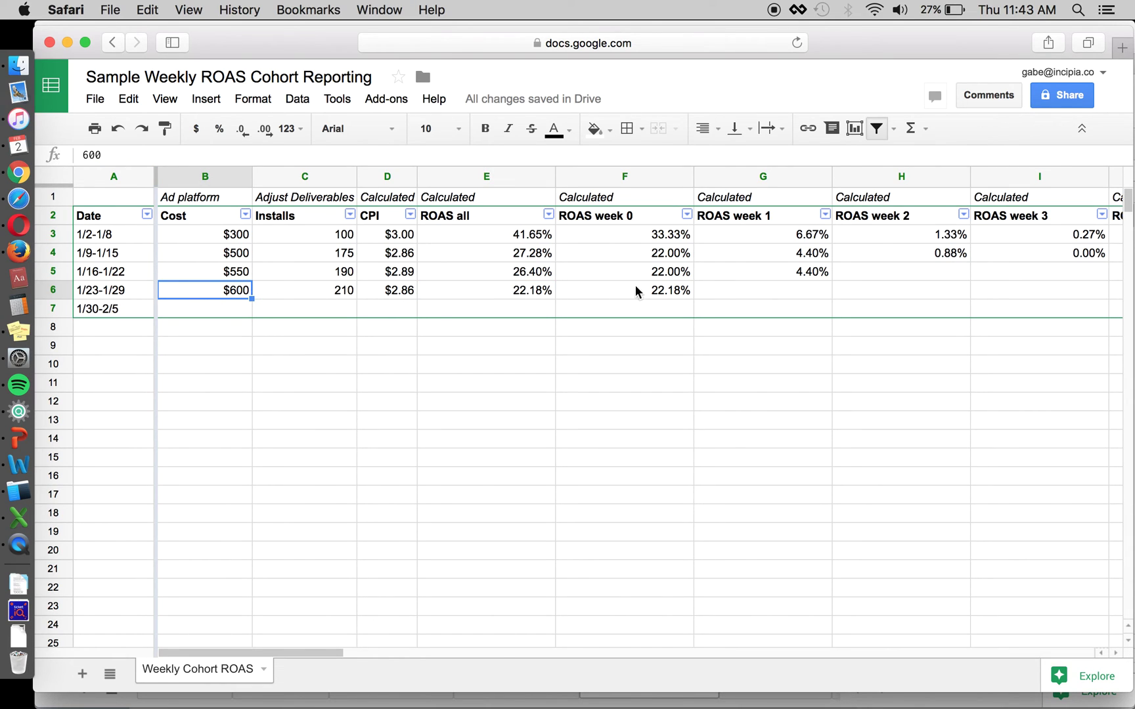
scroll(642, 289, "right", 10)
left_click(545, 291)
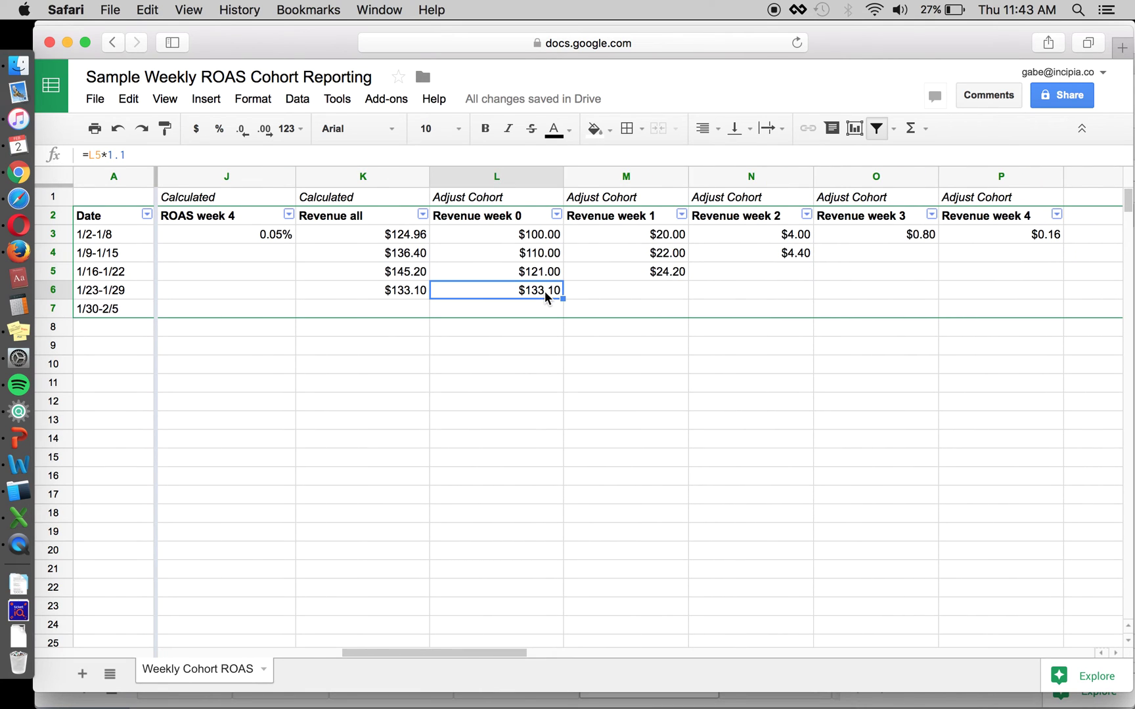
scroll(270, 287, "left", 10)
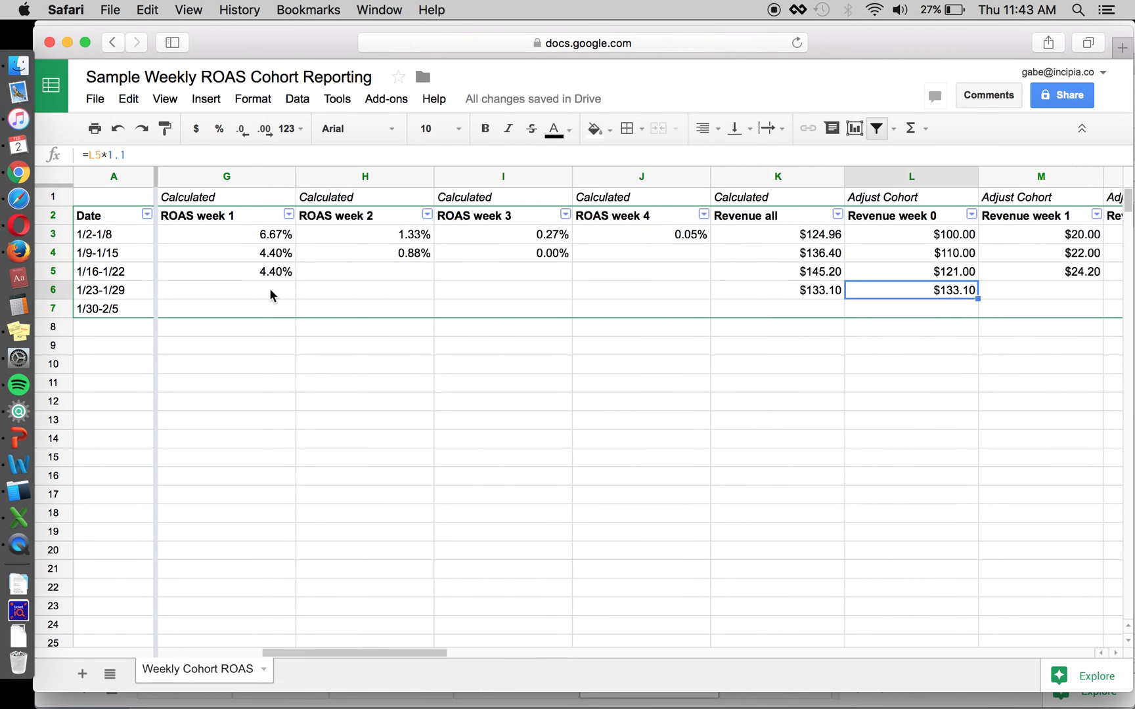
scroll(459, 289, "right", 6)
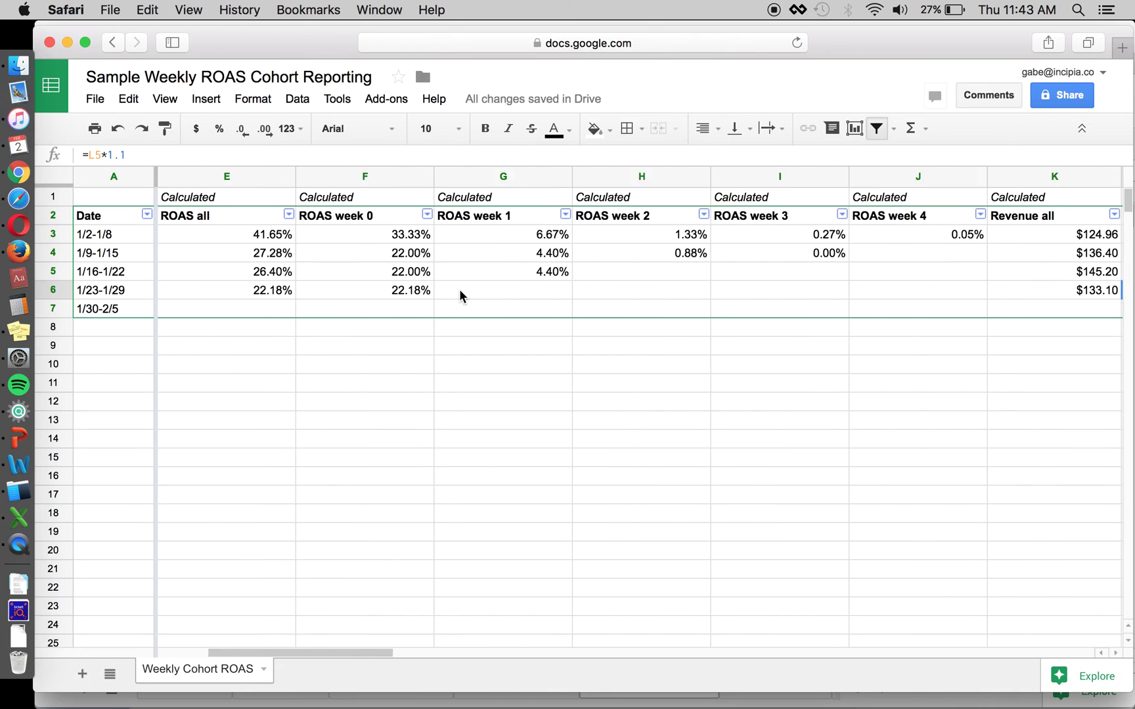
key("Up")
key("shift+Right")
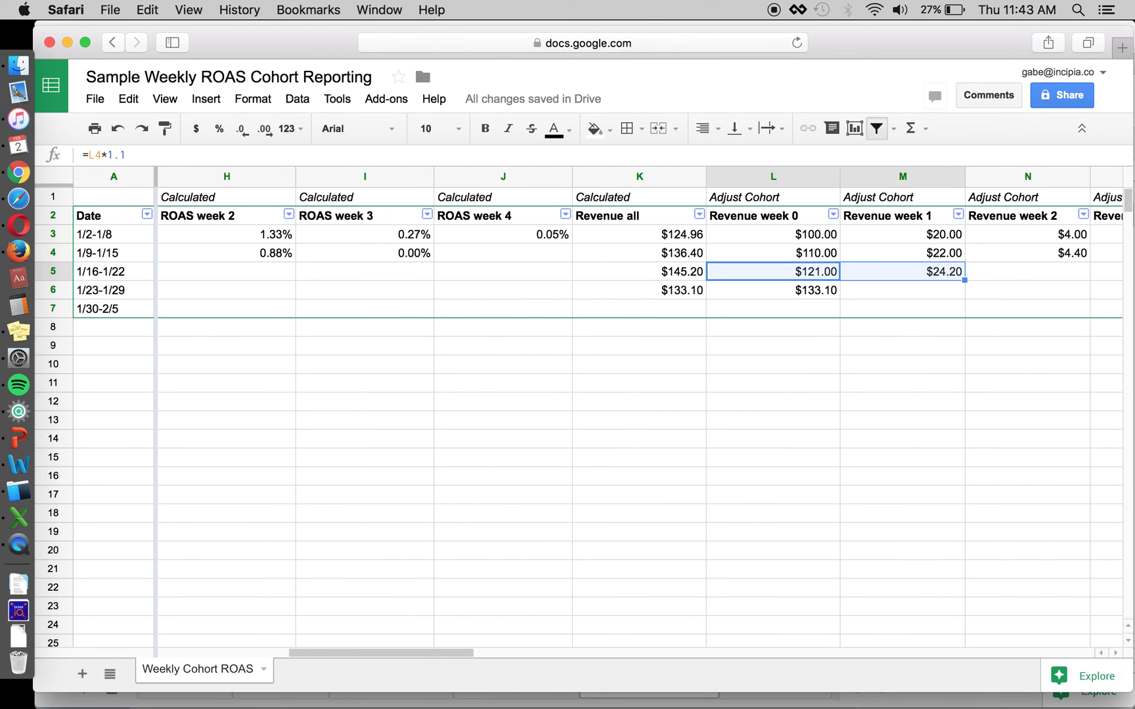
key("Up")
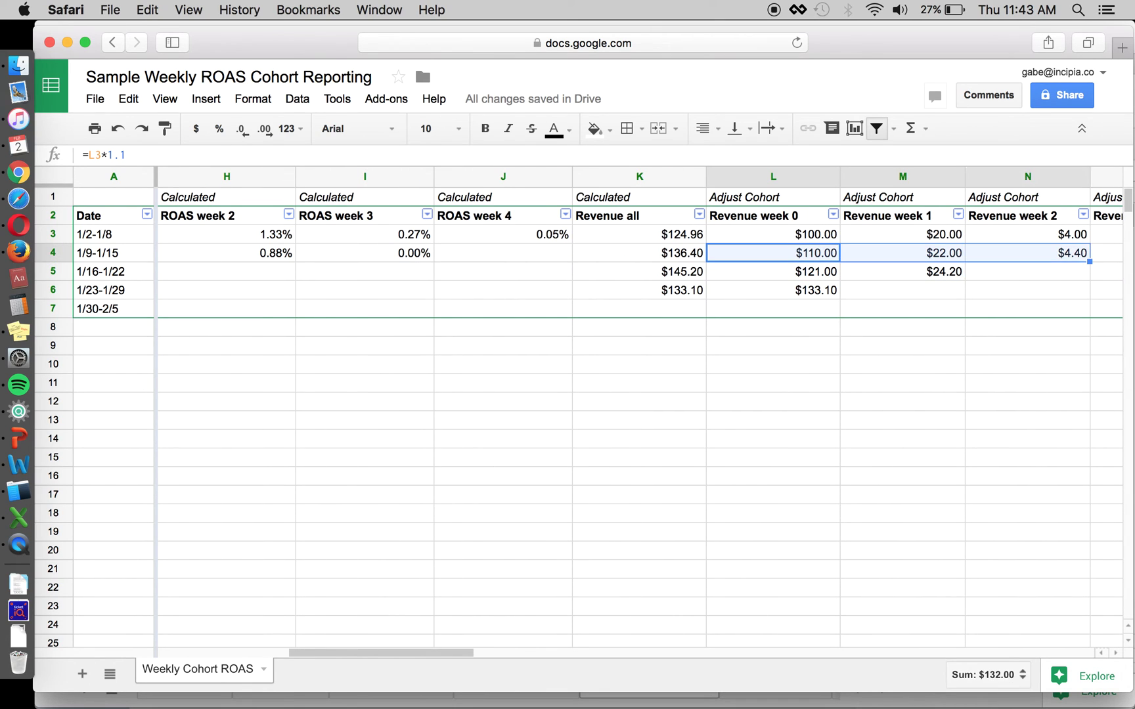
key("Up")
key("super+shift+Right")
left_click(537, 276)
scroll(537, 276, "left", 8)
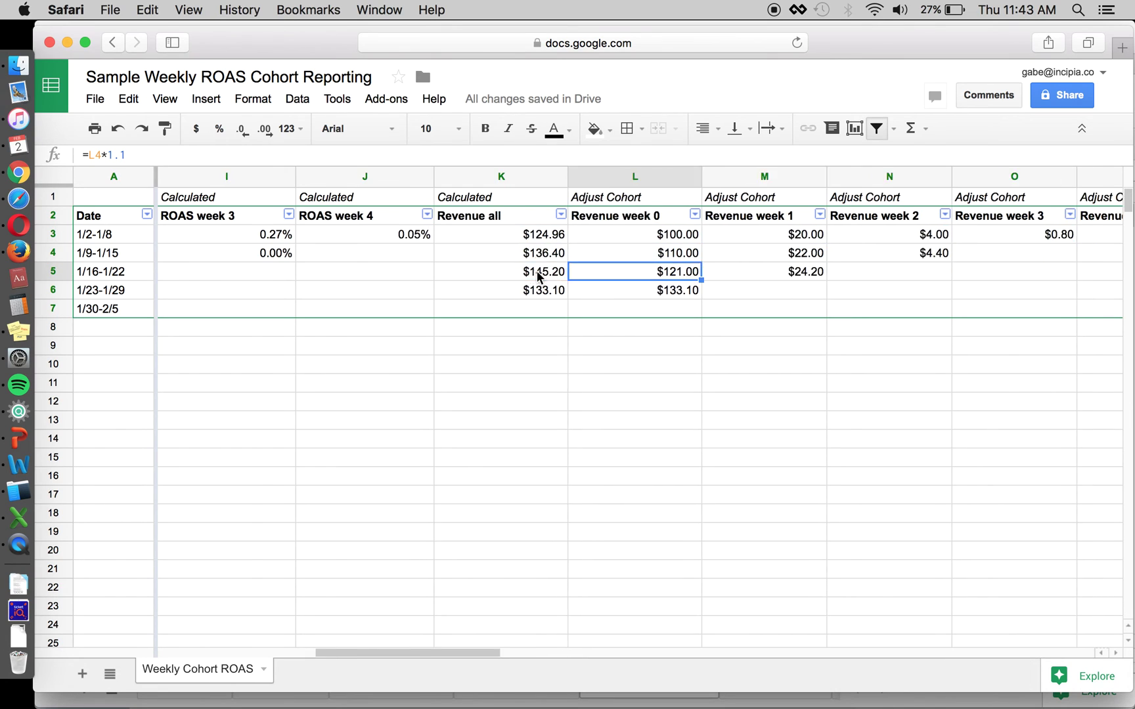
left_click(498, 237)
key("Down")
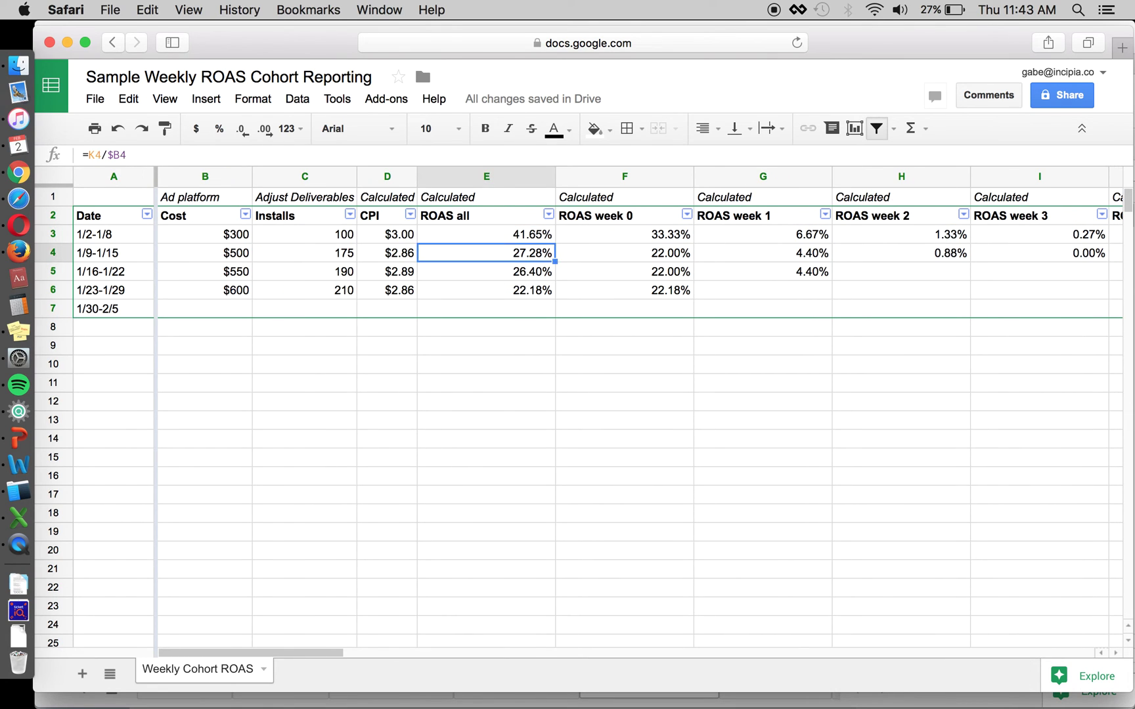
key("Down")
key("Down")
key("Down")
key("Up")
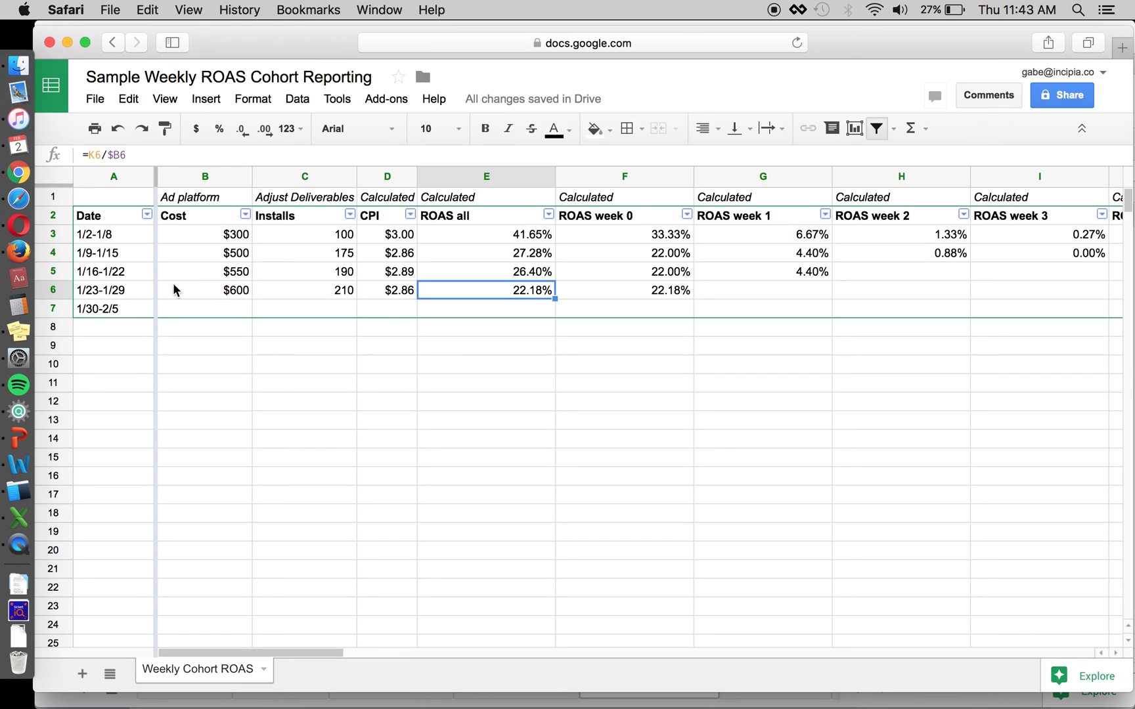
scroll(786, 248, "right", 2)
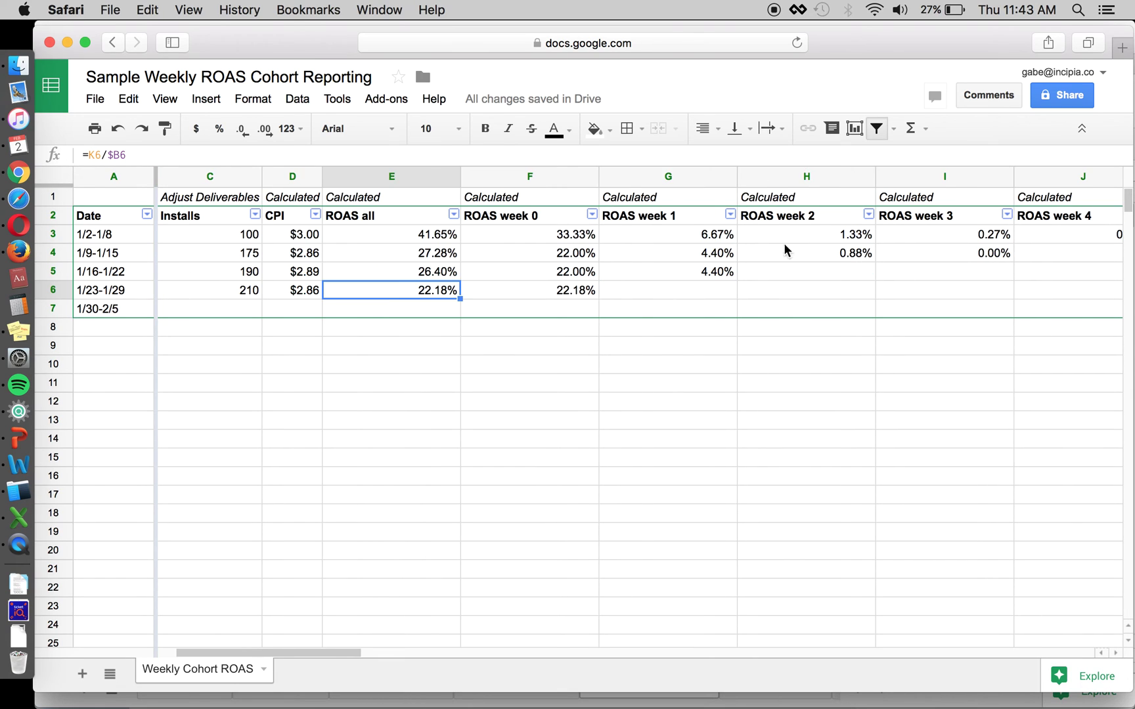
scroll(384, 328, "left", 2)
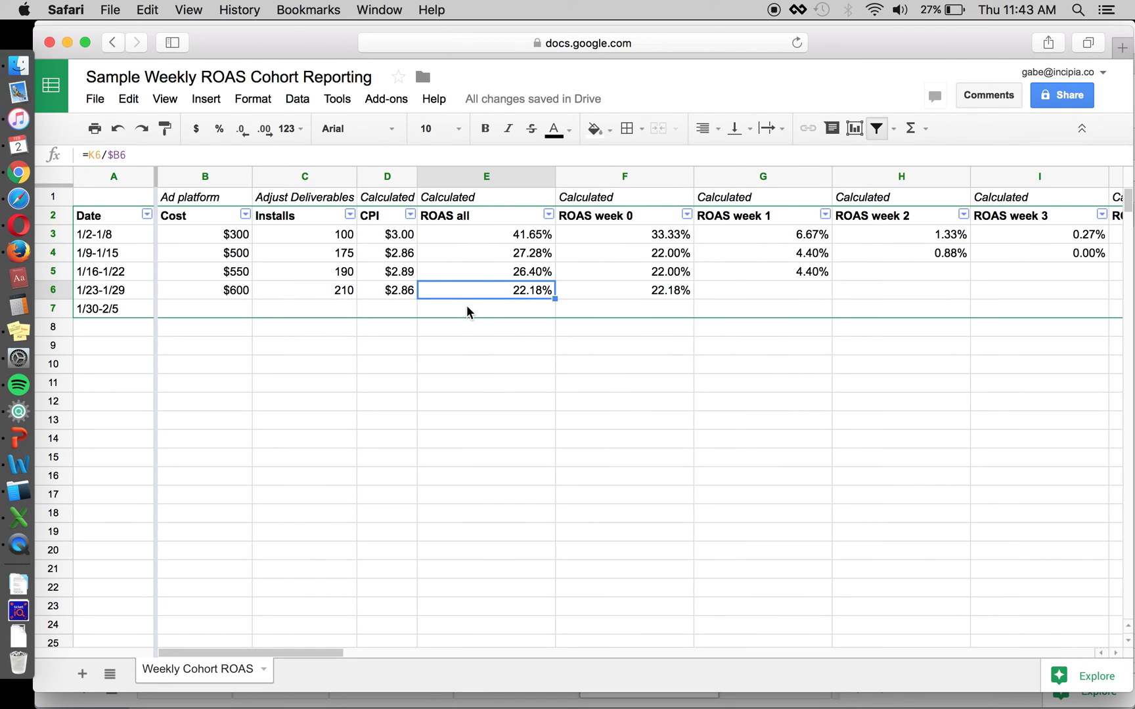
left_click(378, 294)
key("Up")
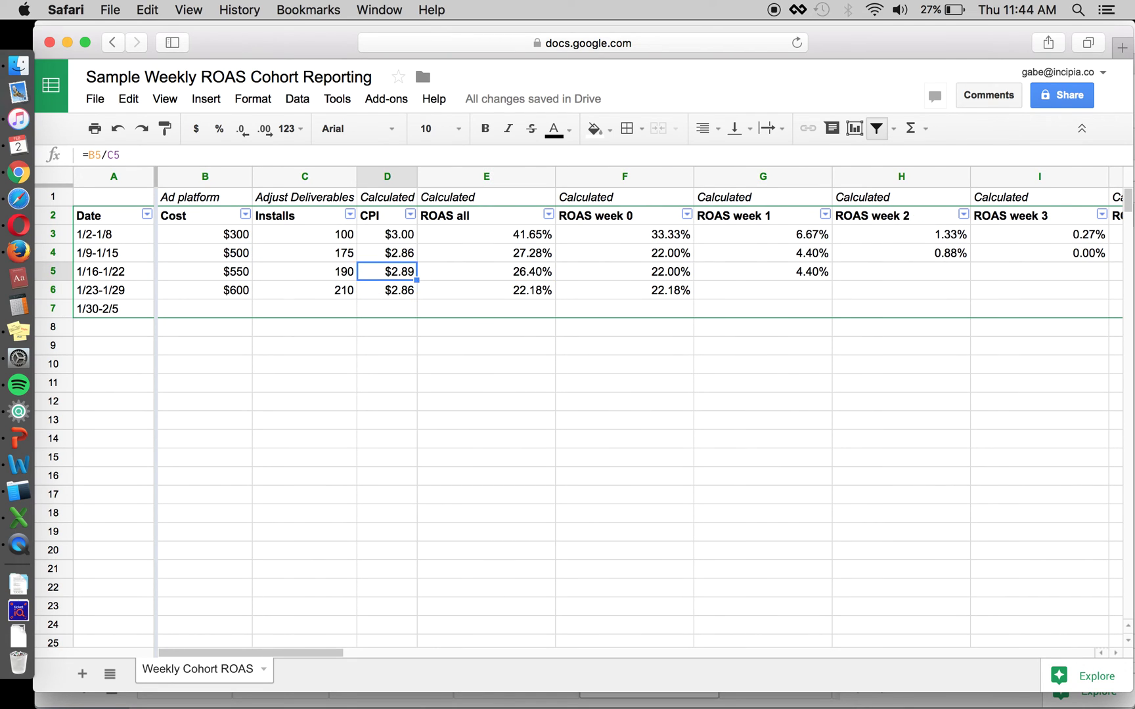
key("Up")
key("Up")
key("Up")
key("Down")
key("Down")
key("Down")
key("Down")
key("Up")
key("Up")
key("Up")
key("Up")
key("Down")
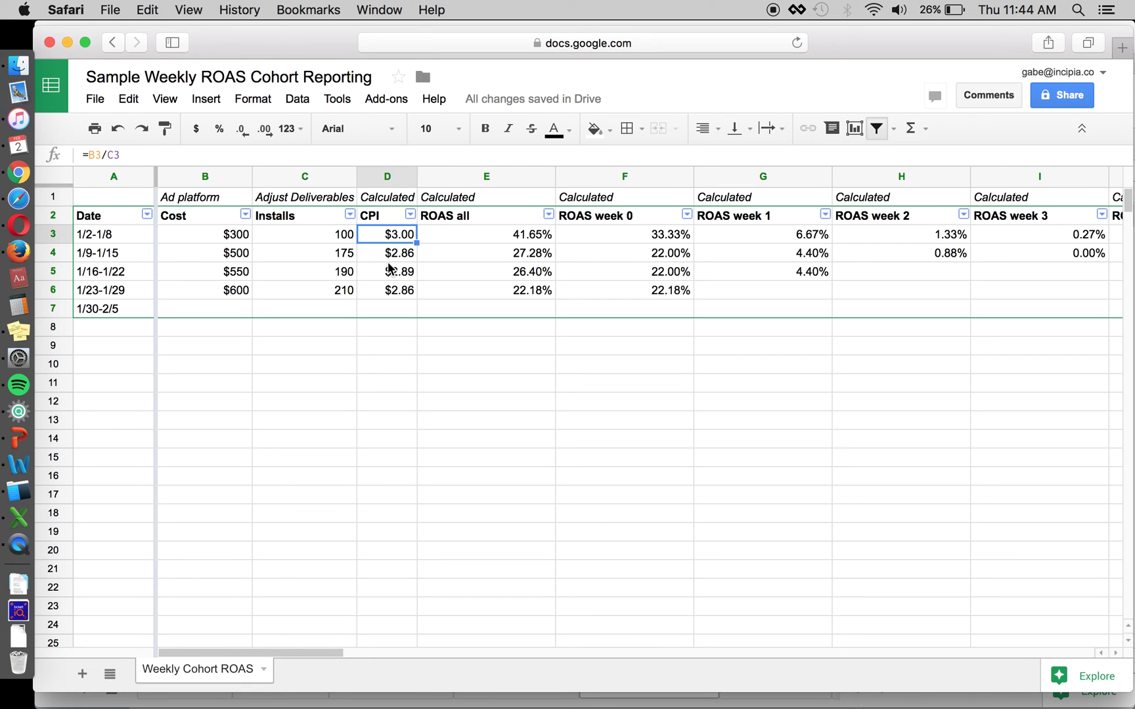
key("Down")
key("Down")
key("Down")
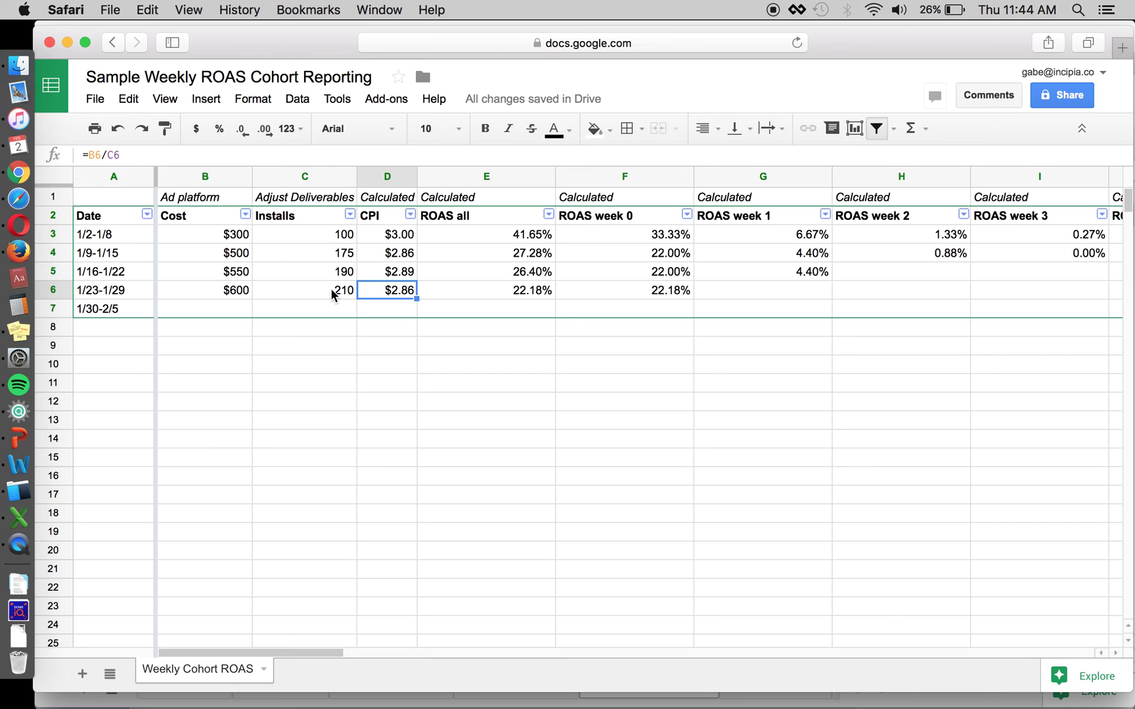
key("super+Tab")
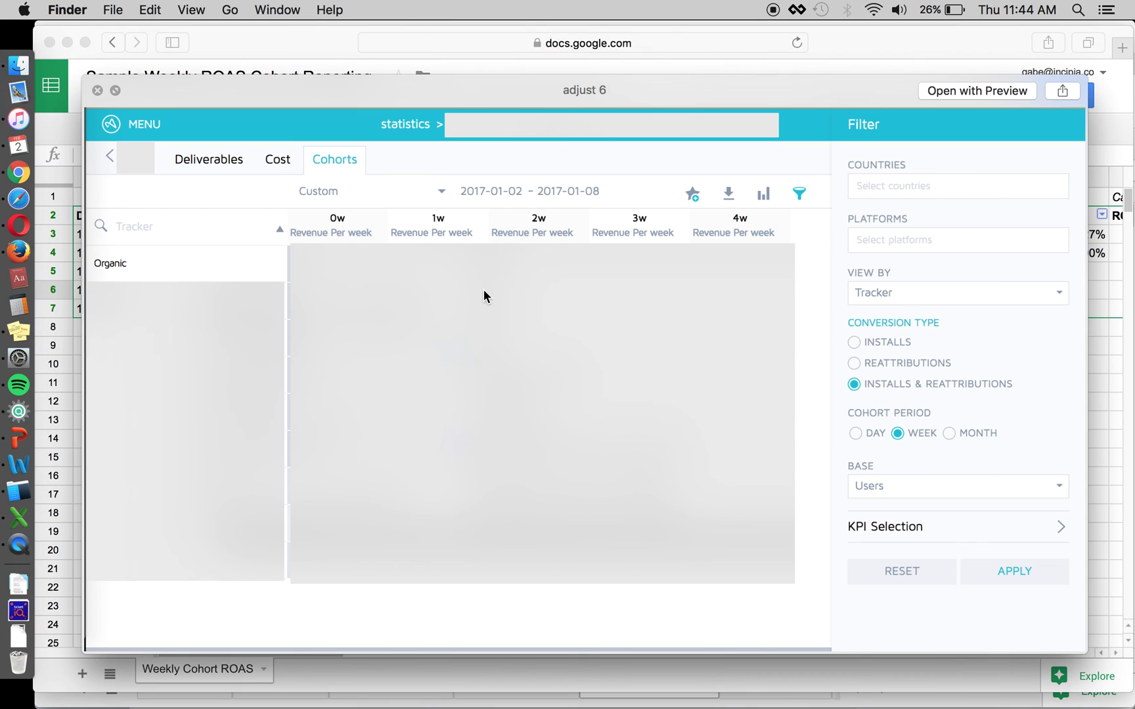
key("super+Tab")
left_click(322, 295)
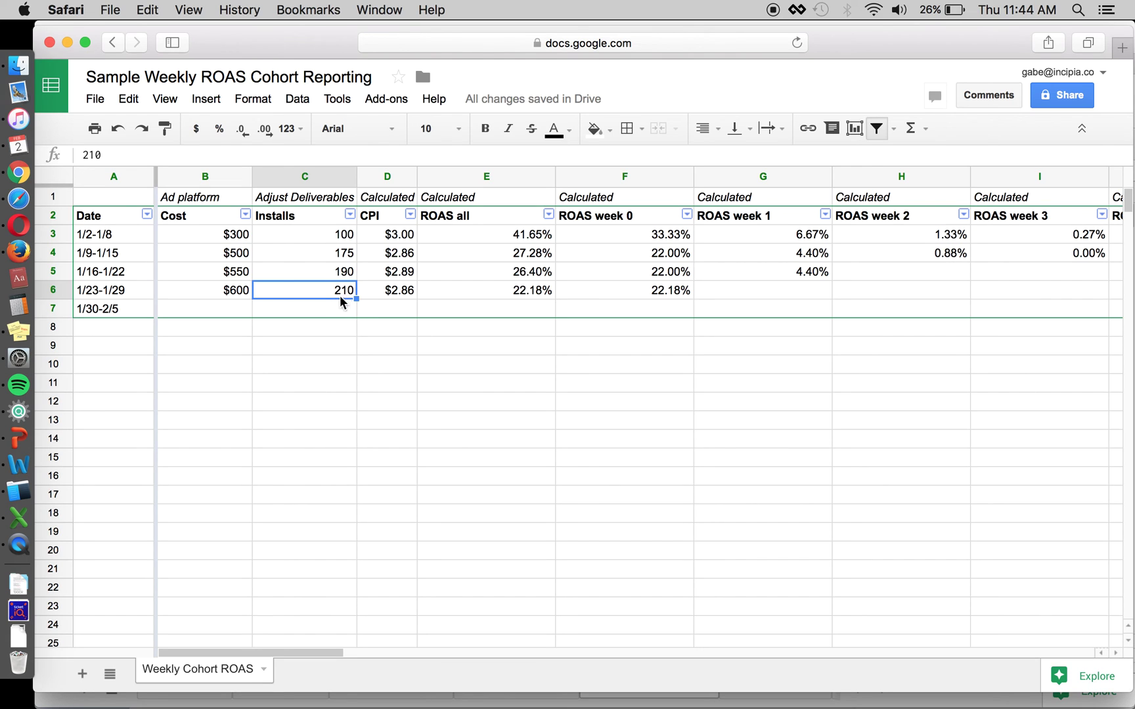
key("super+Tab")
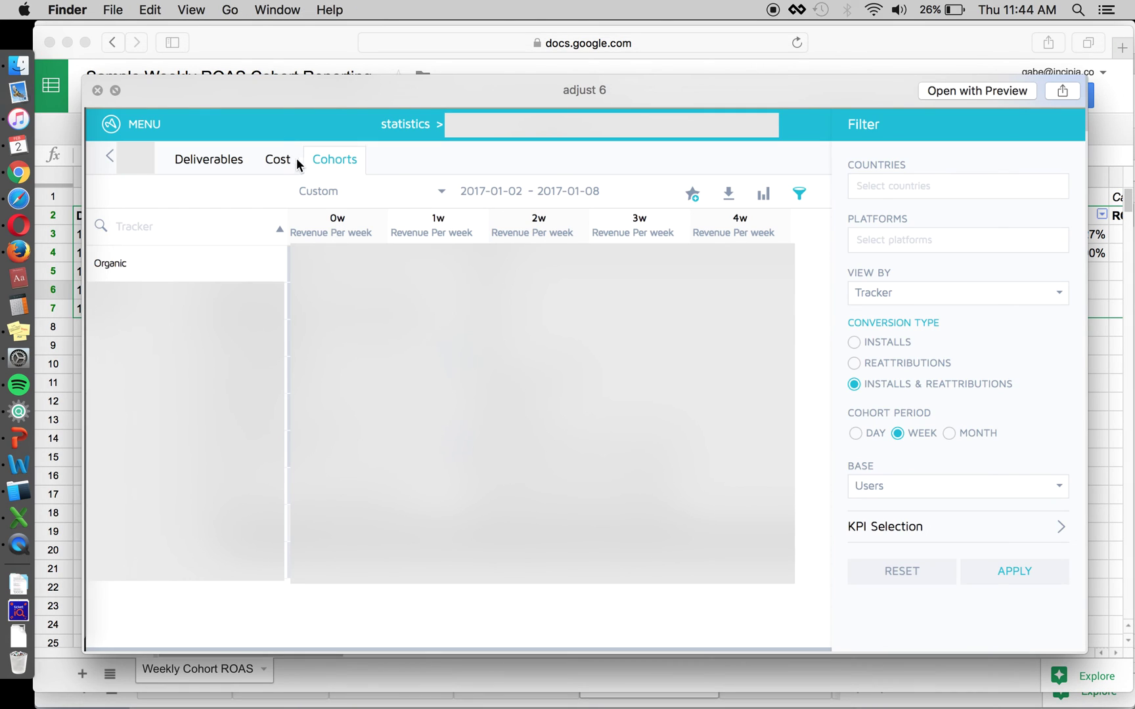
key("super+Tab")
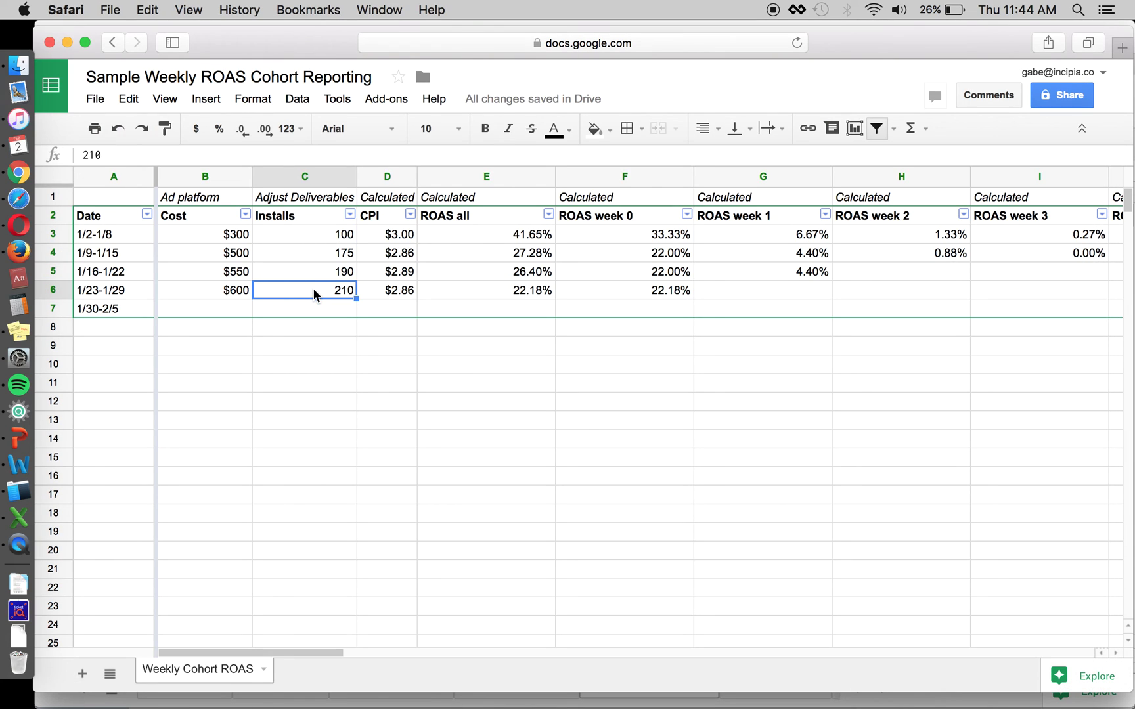
left_click(461, 291)
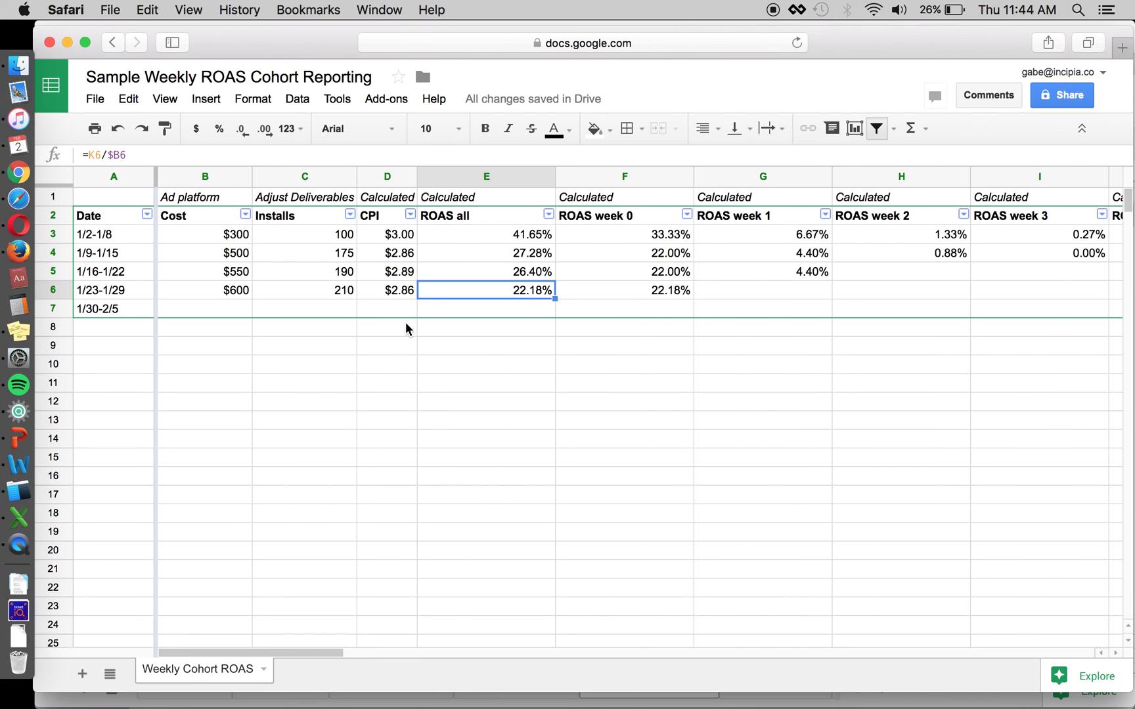
left_click(462, 333)
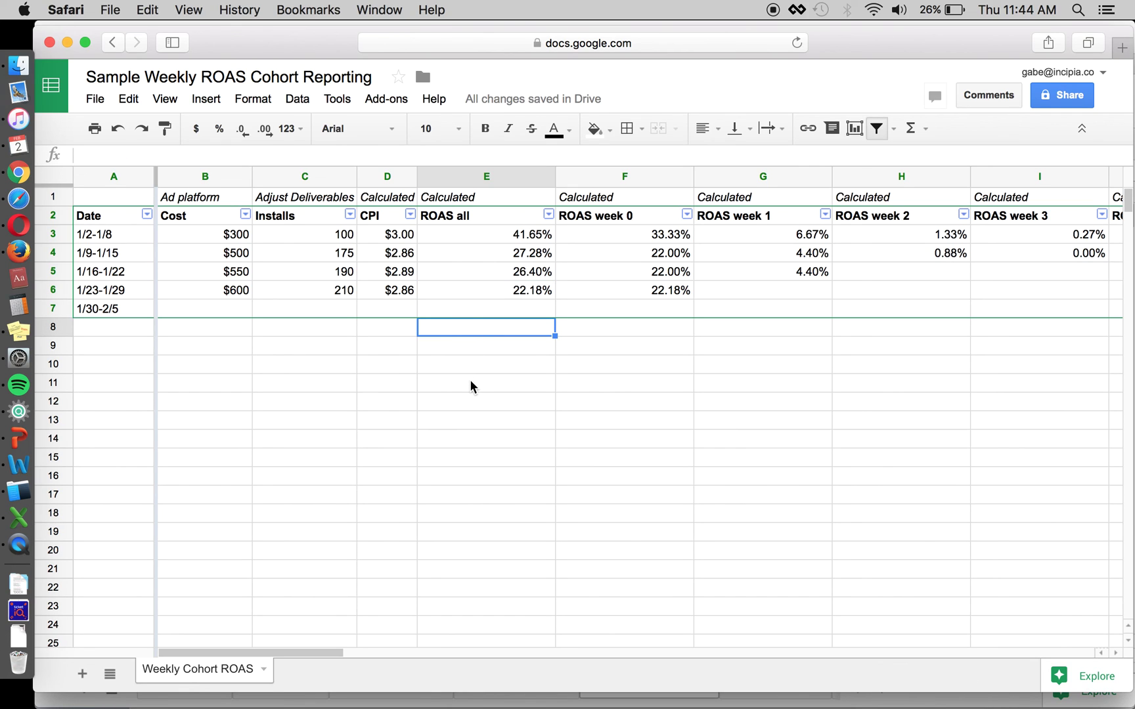
Step: Type the contact e-mail address into cell E10 below the ROAS table and verify it
key("super+Tab")
key("super+Tab")
left_click(452, 371)
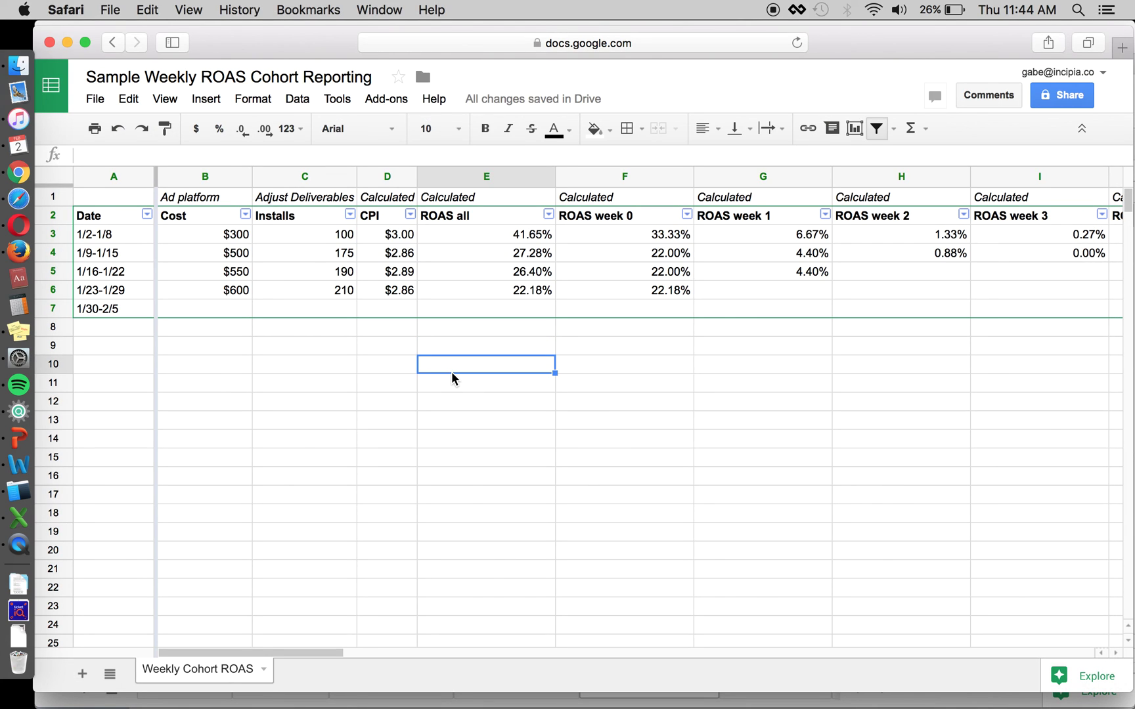
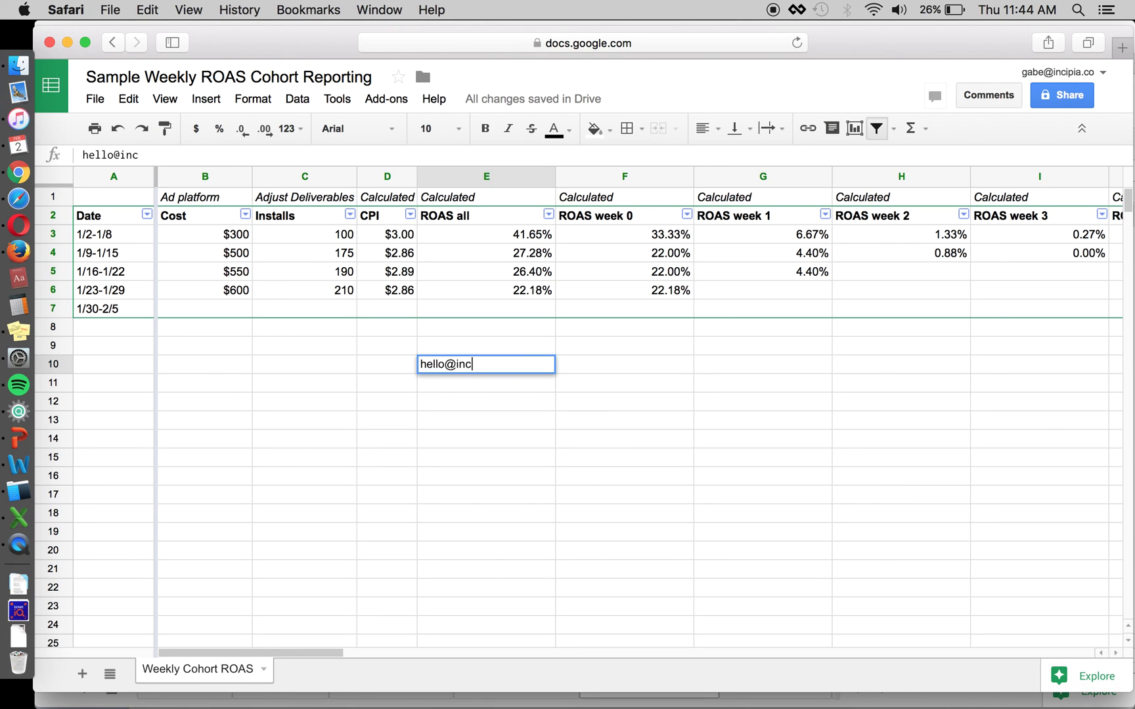
key("Return")
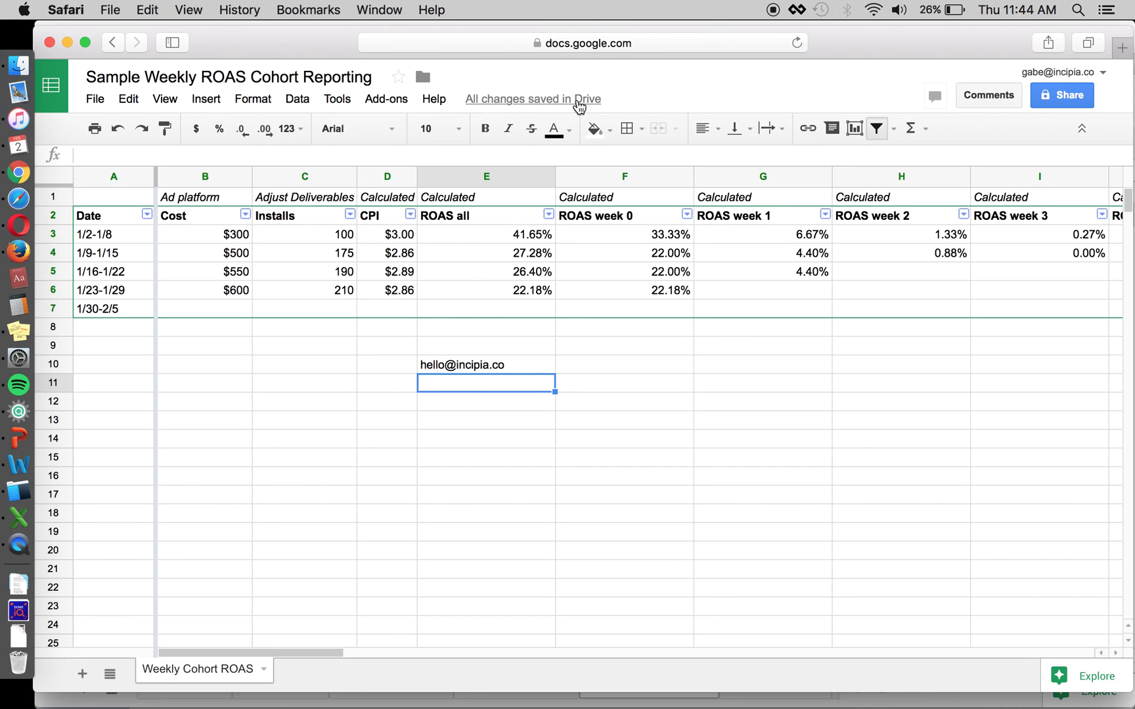
key("Up")
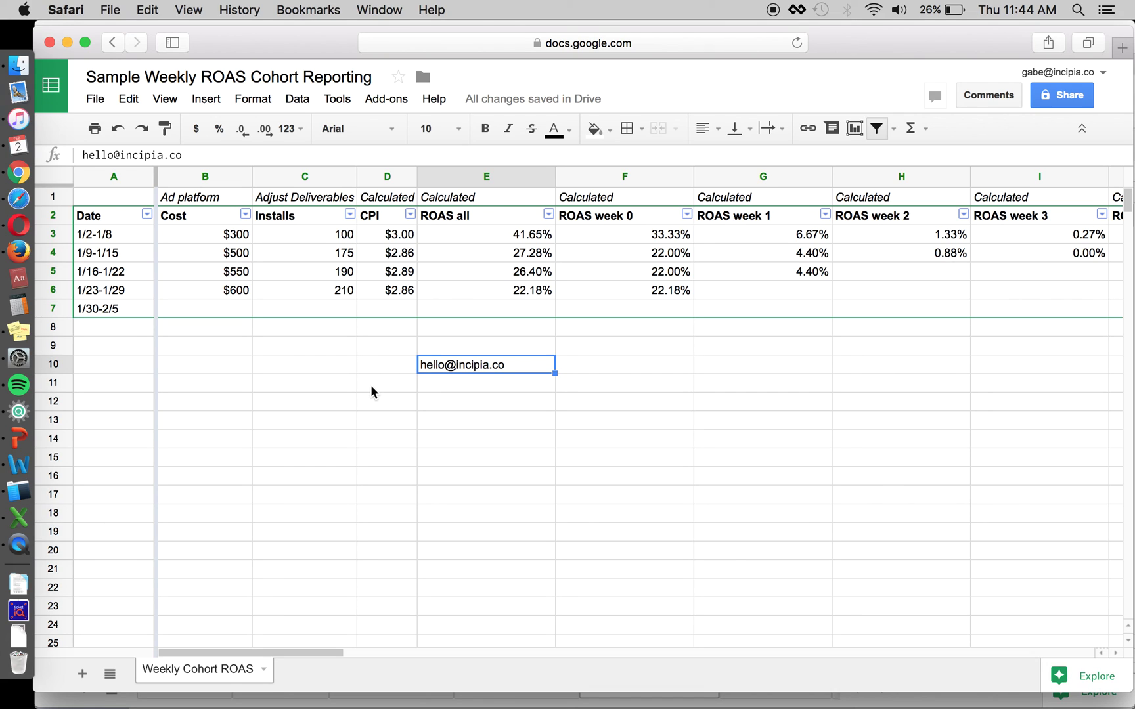
left_click(372, 389)
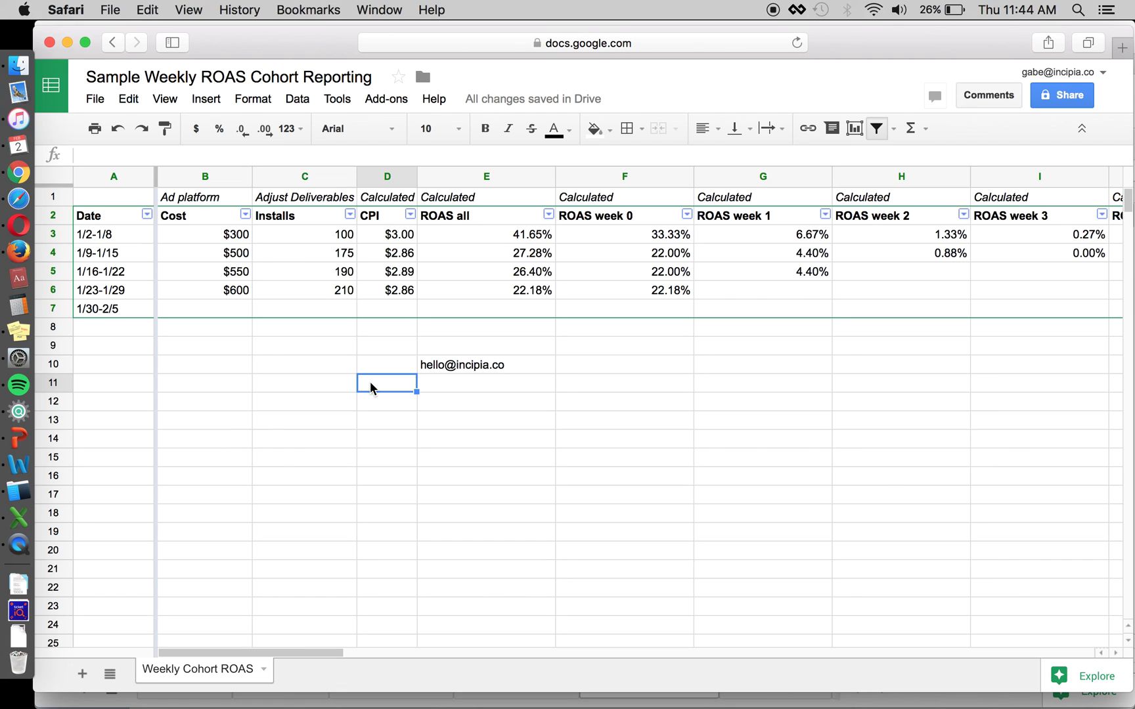
left_click(465, 384)
left_click(467, 398)
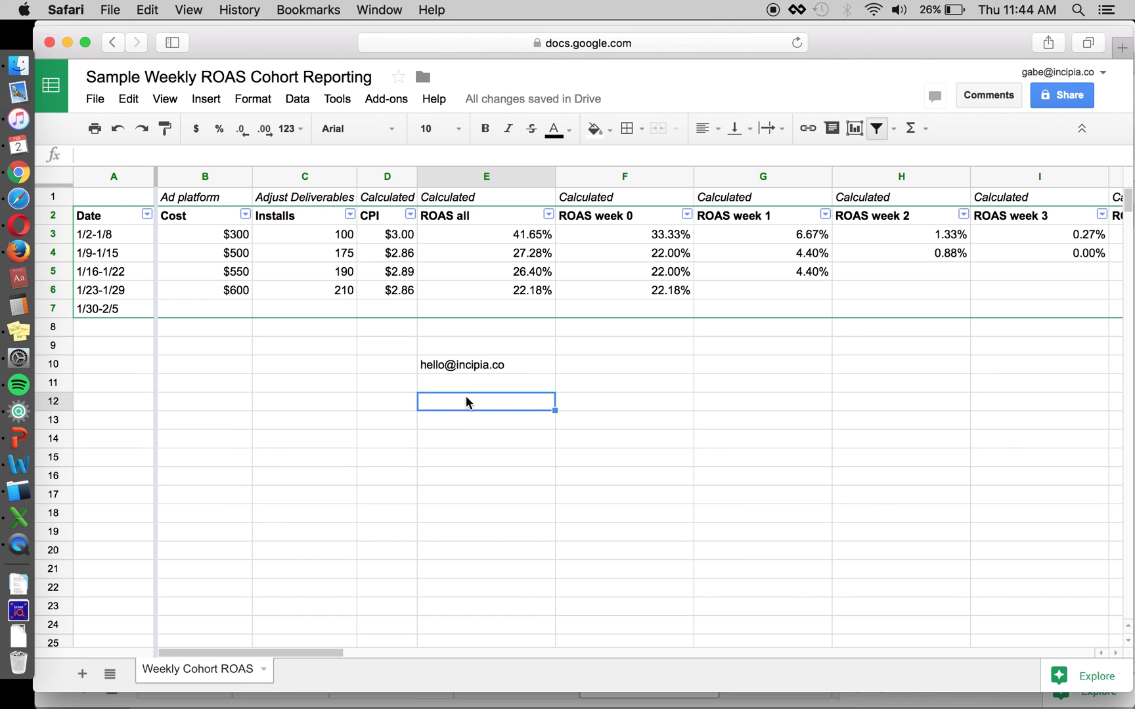